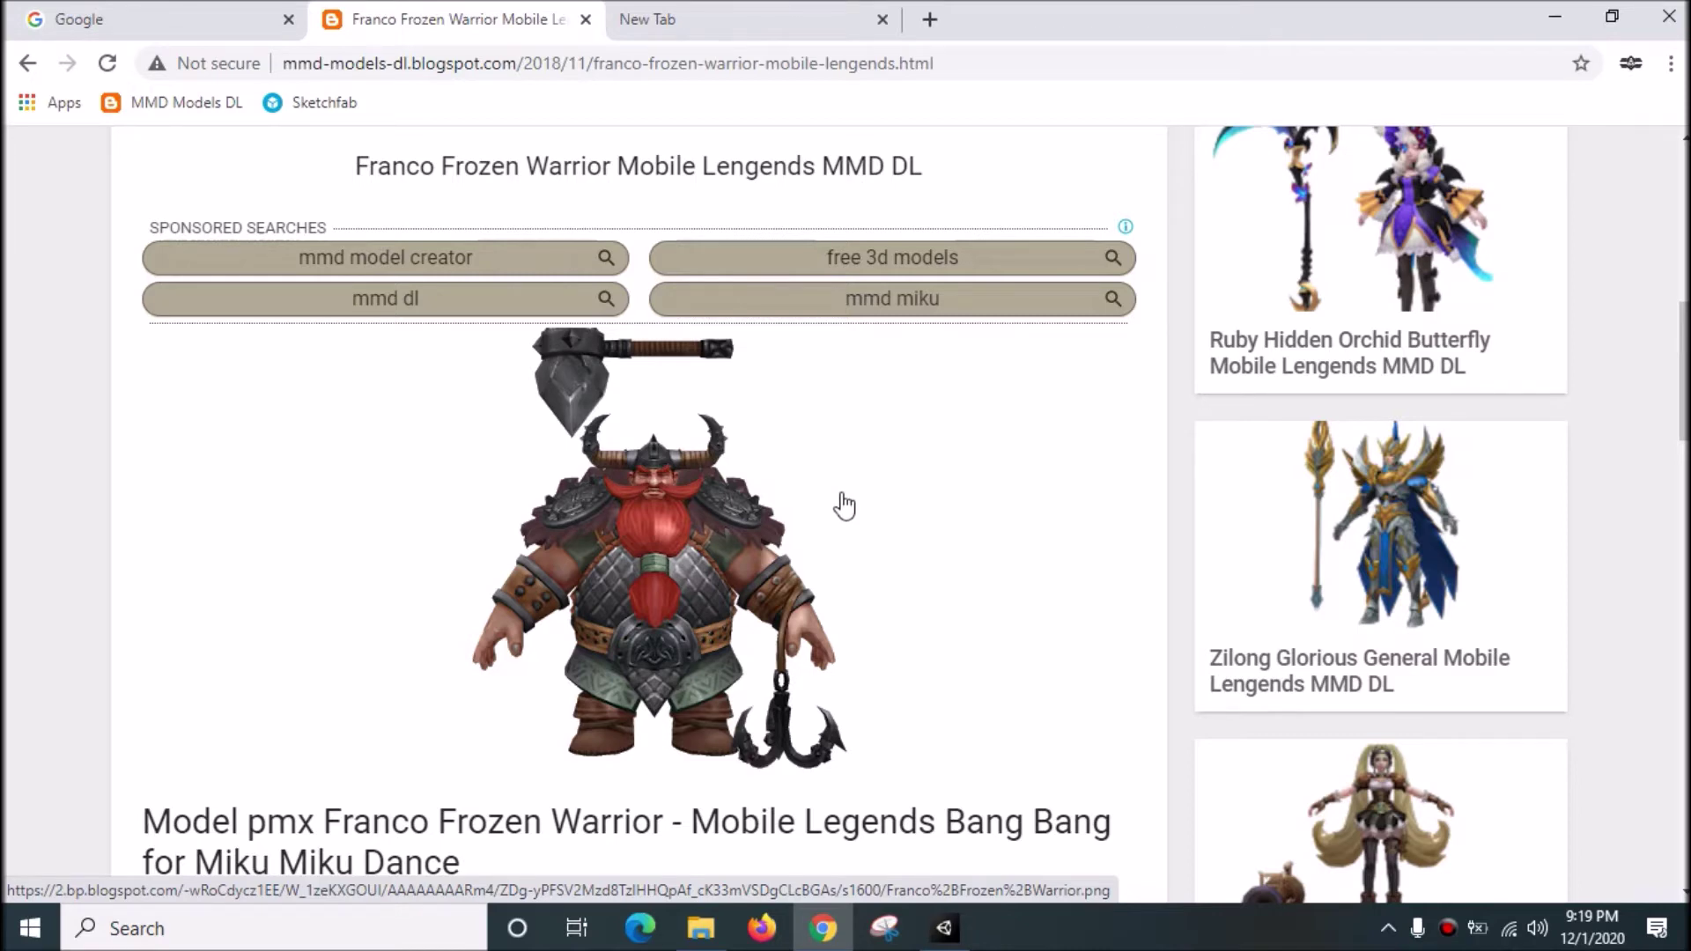
- Look over the Franco Frozen Warrior post title and view its preview picture enlarged
scroll(844, 506, "up", 5)
scroll(844, 505, "down", 7)
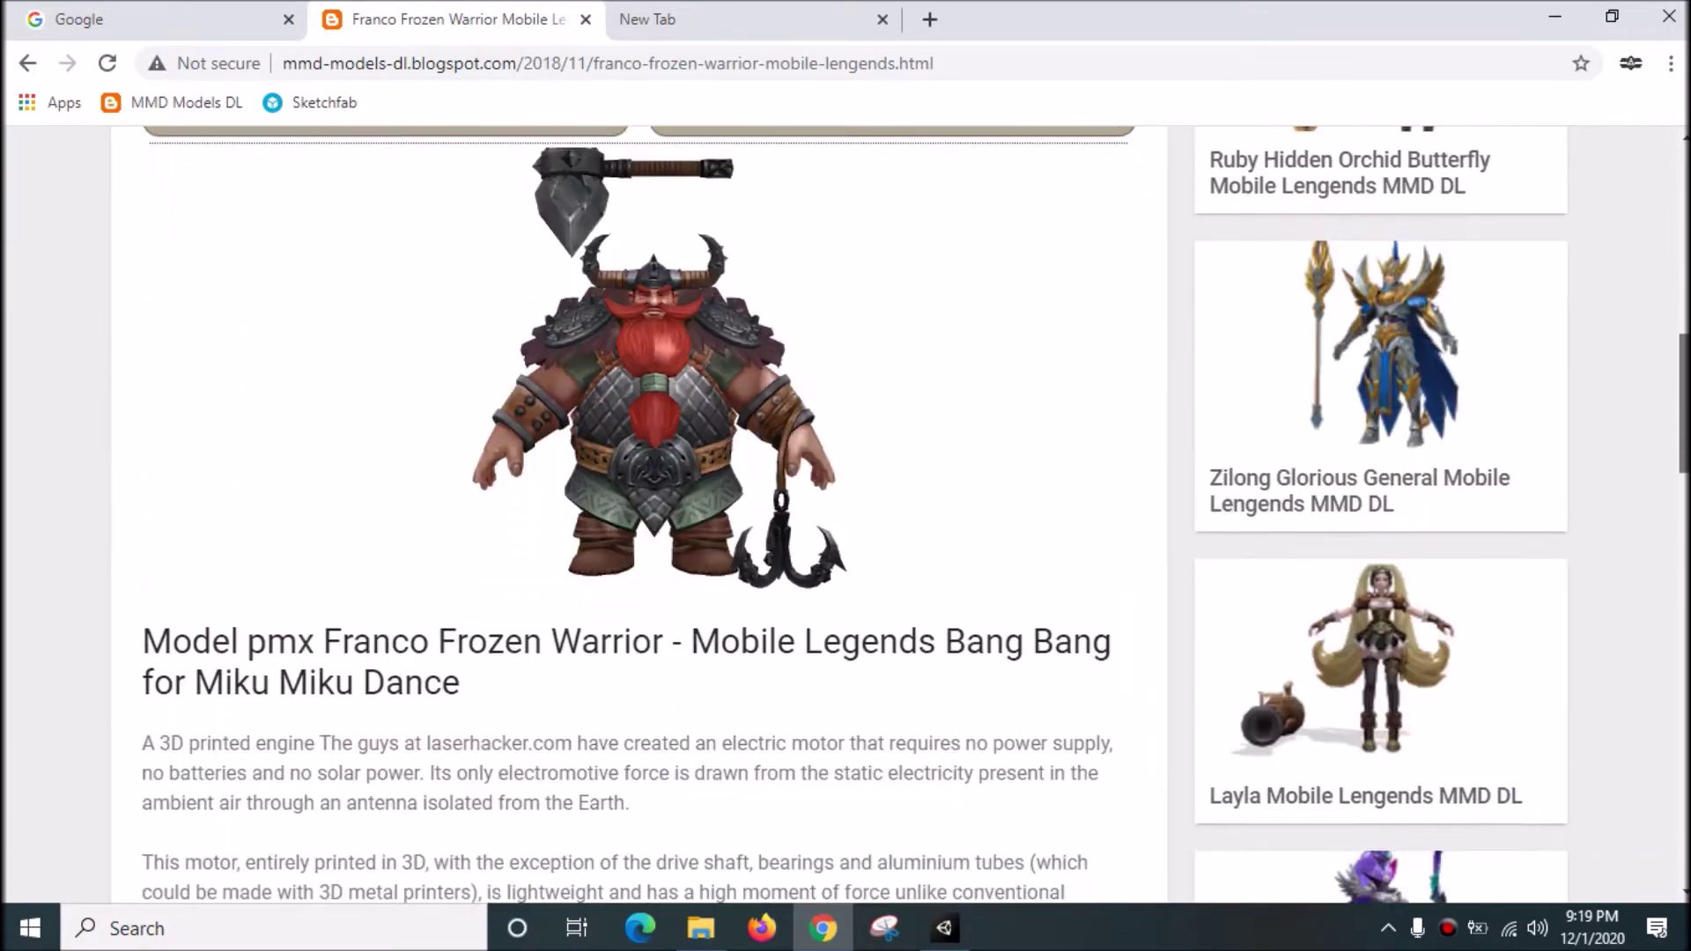
scroll(844, 506, "up", 1)
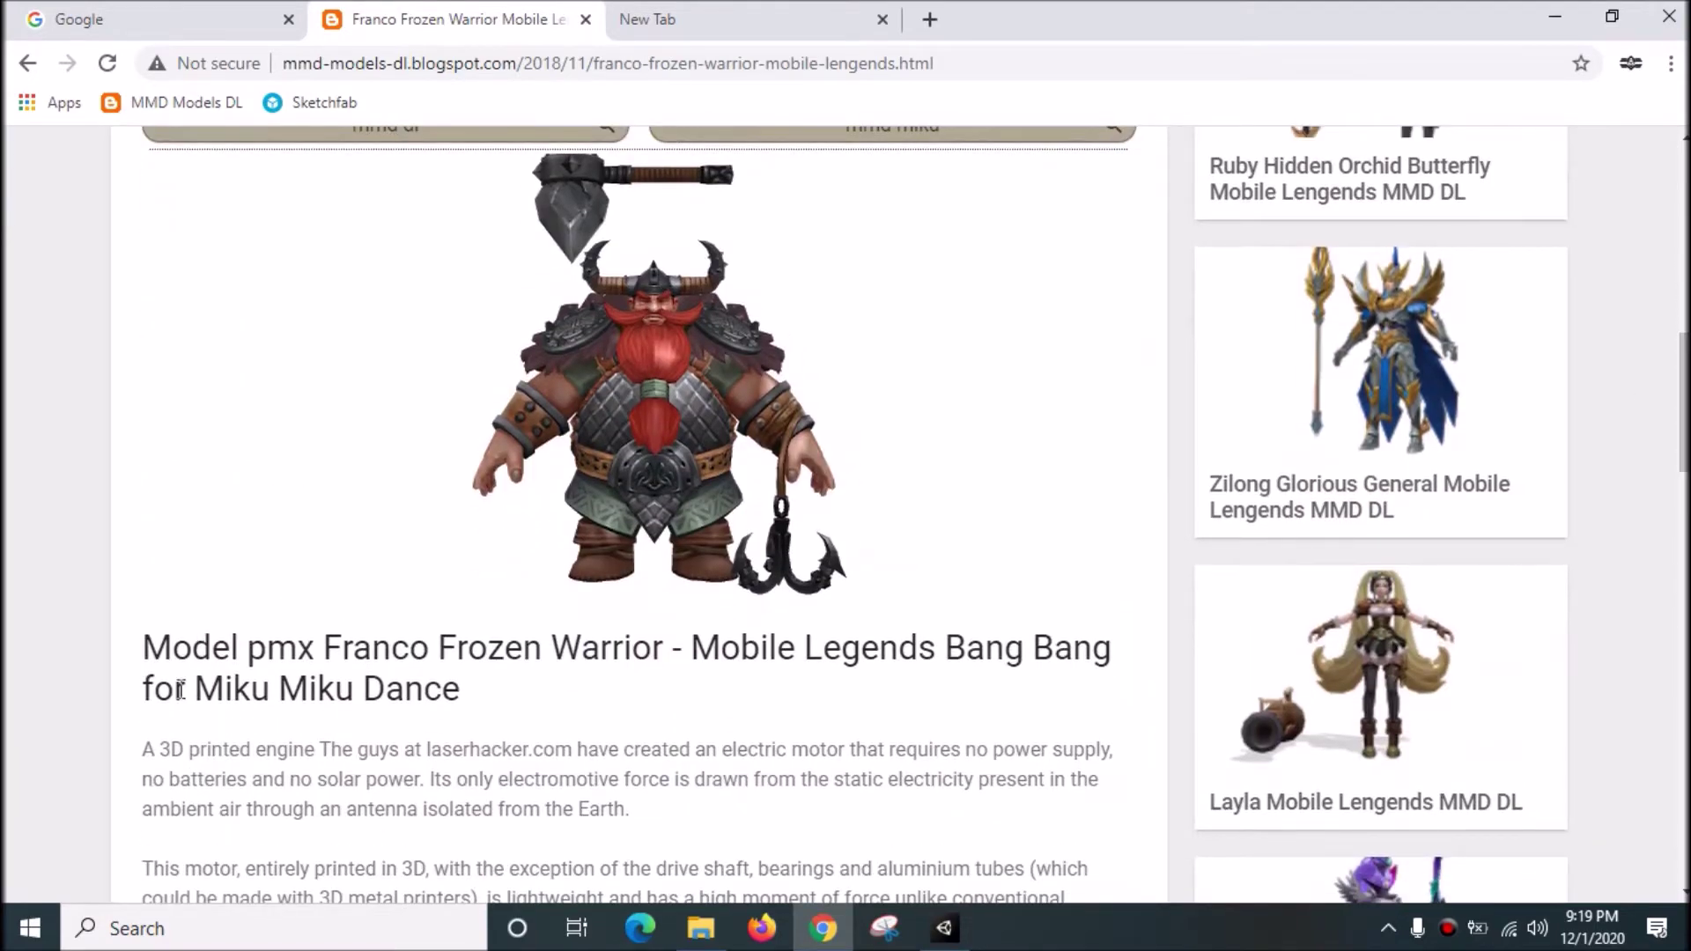
left_click_drag(255, 699, 462, 689)
left_click(461, 688)
scroll(368, 455, "up", 2)
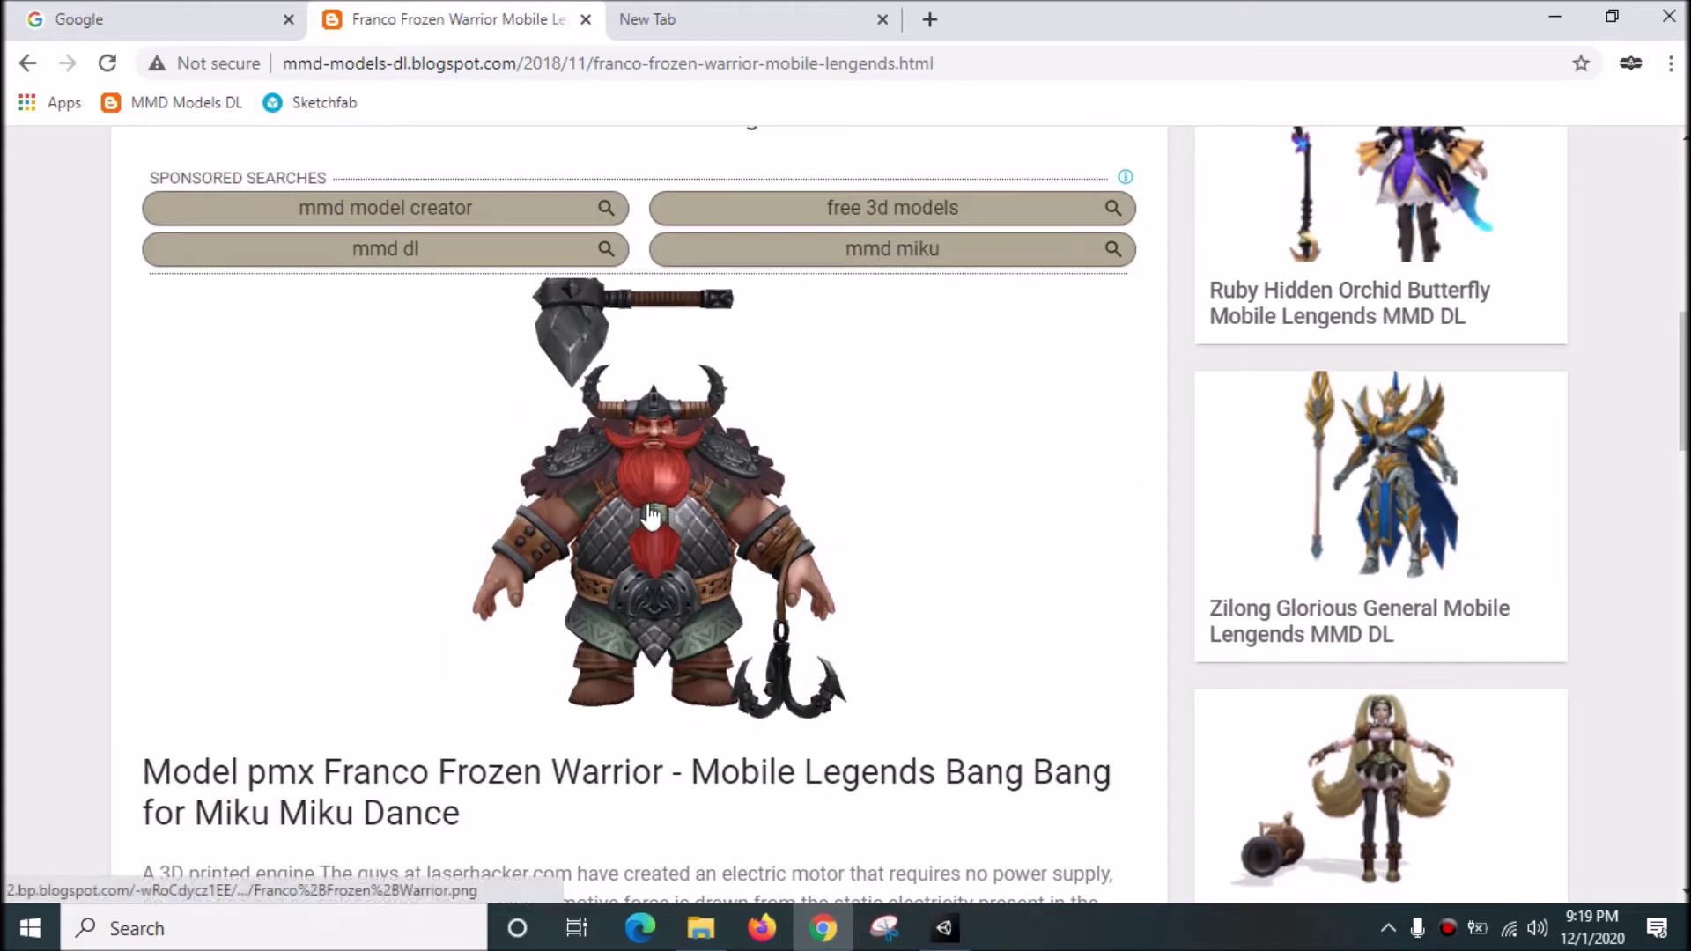
left_click_drag(324, 773, 669, 766)
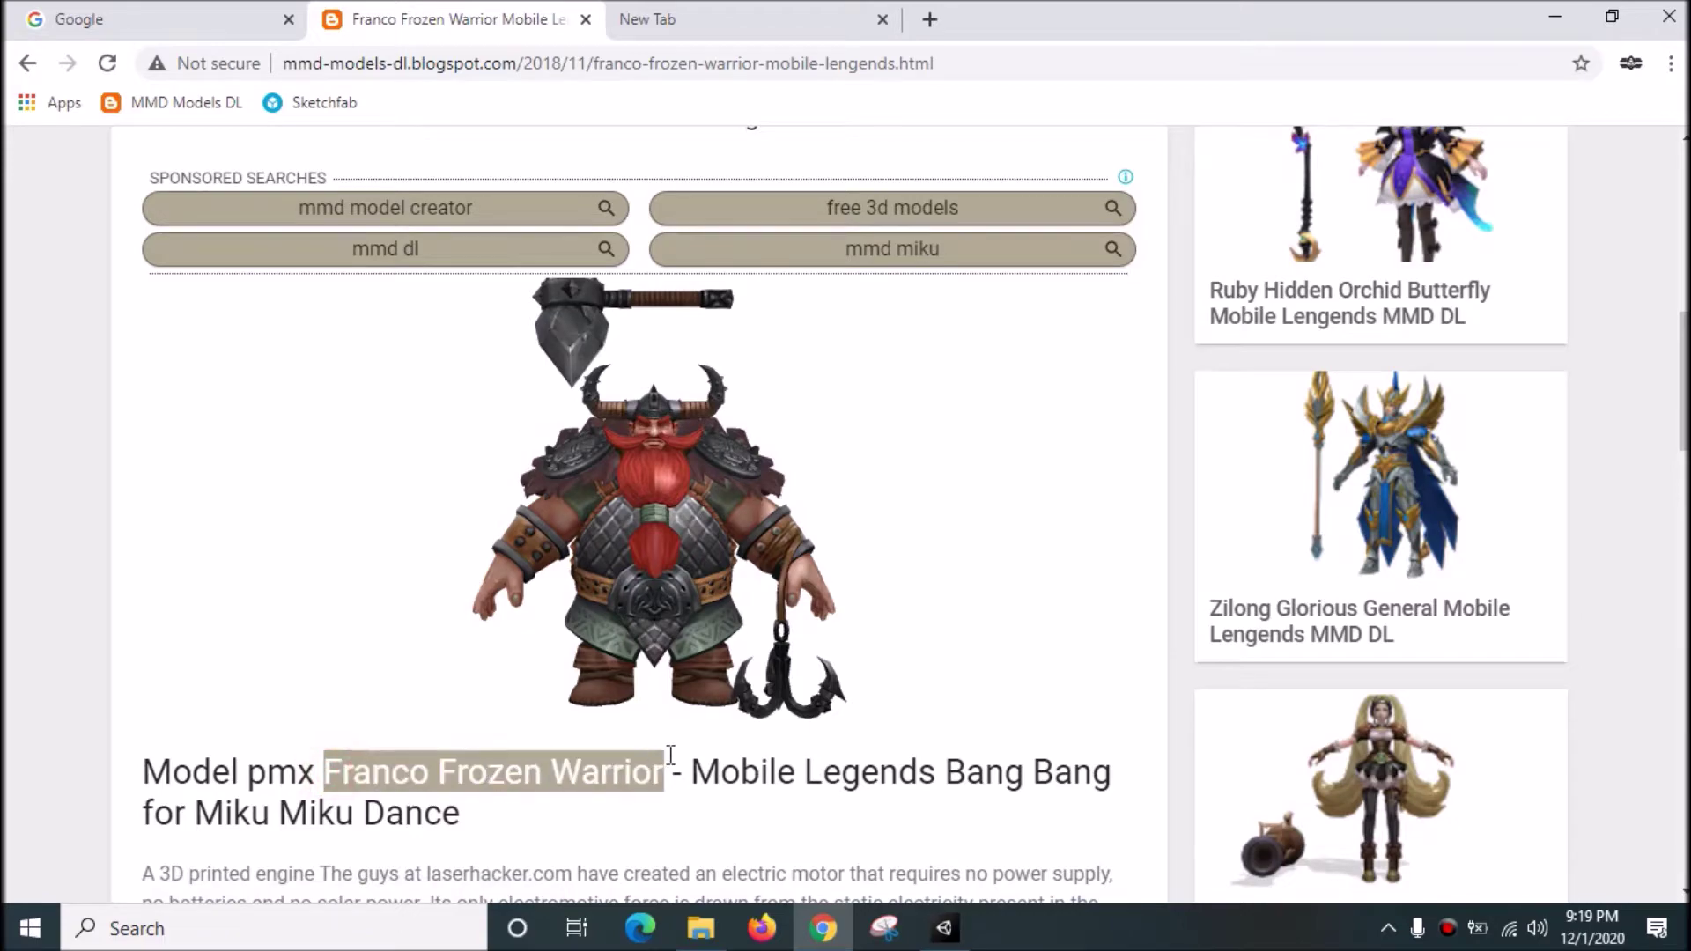
left_click(632, 656)
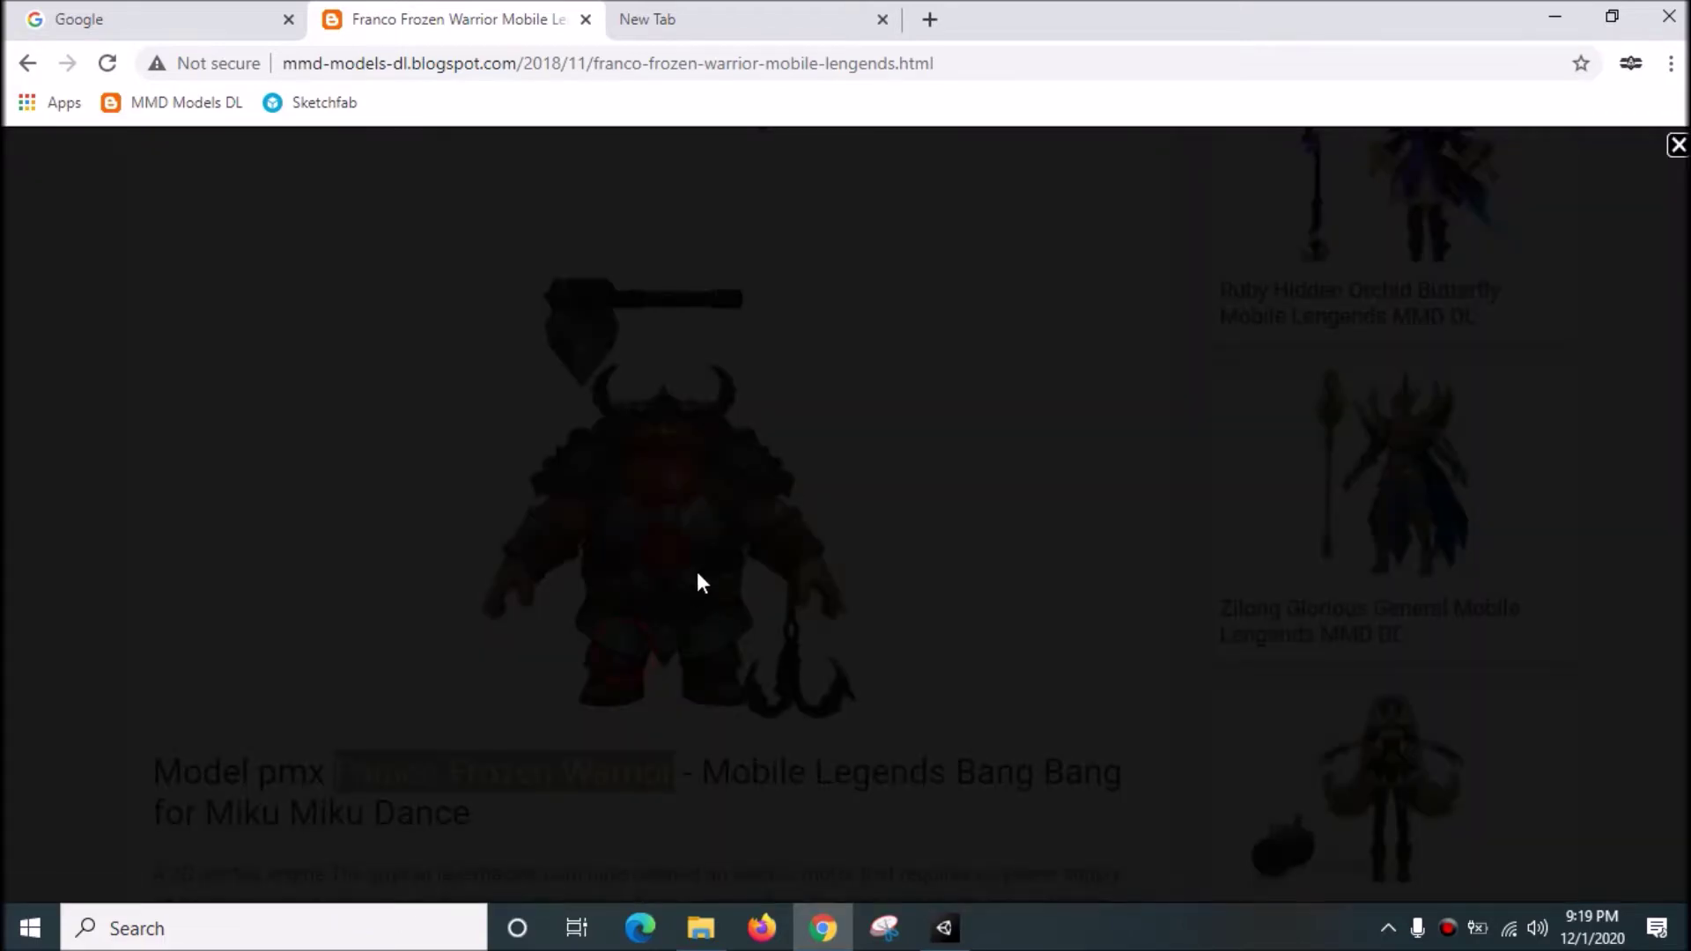
left_click(1671, 155)
- Follow the post's 'here' download link next to DI to mega.nz
scroll(718, 453, "up", 5)
scroll(718, 446, "down", 10)
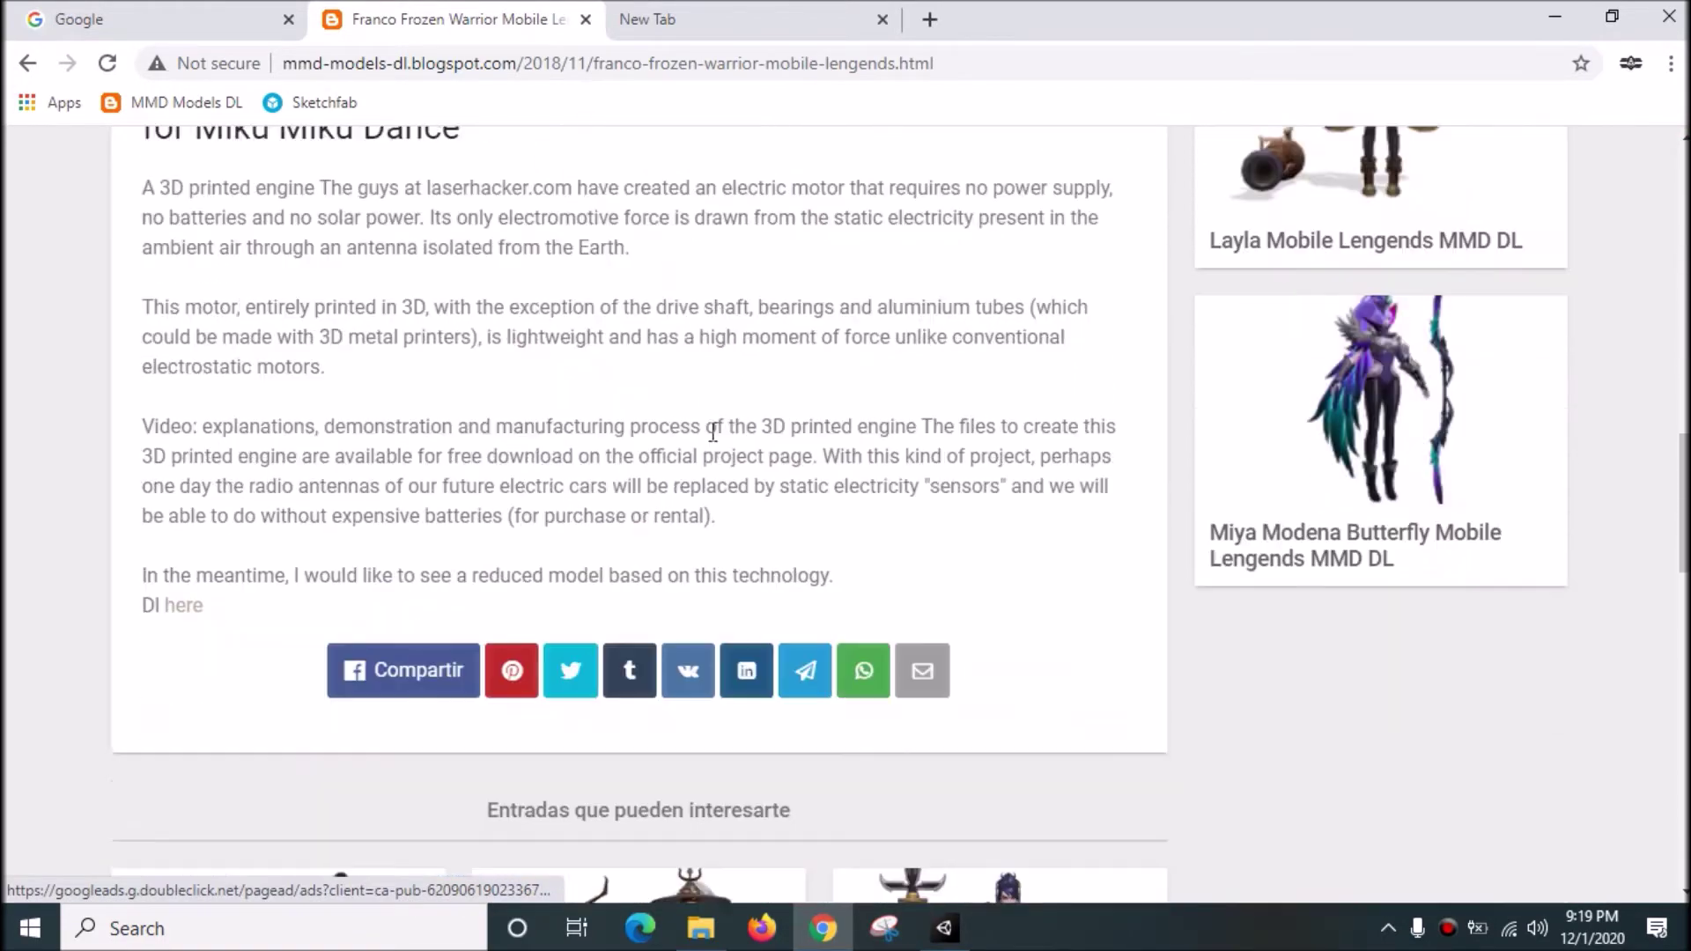
scroll(713, 431, "down", 5)
scroll(223, 362, "up", 1)
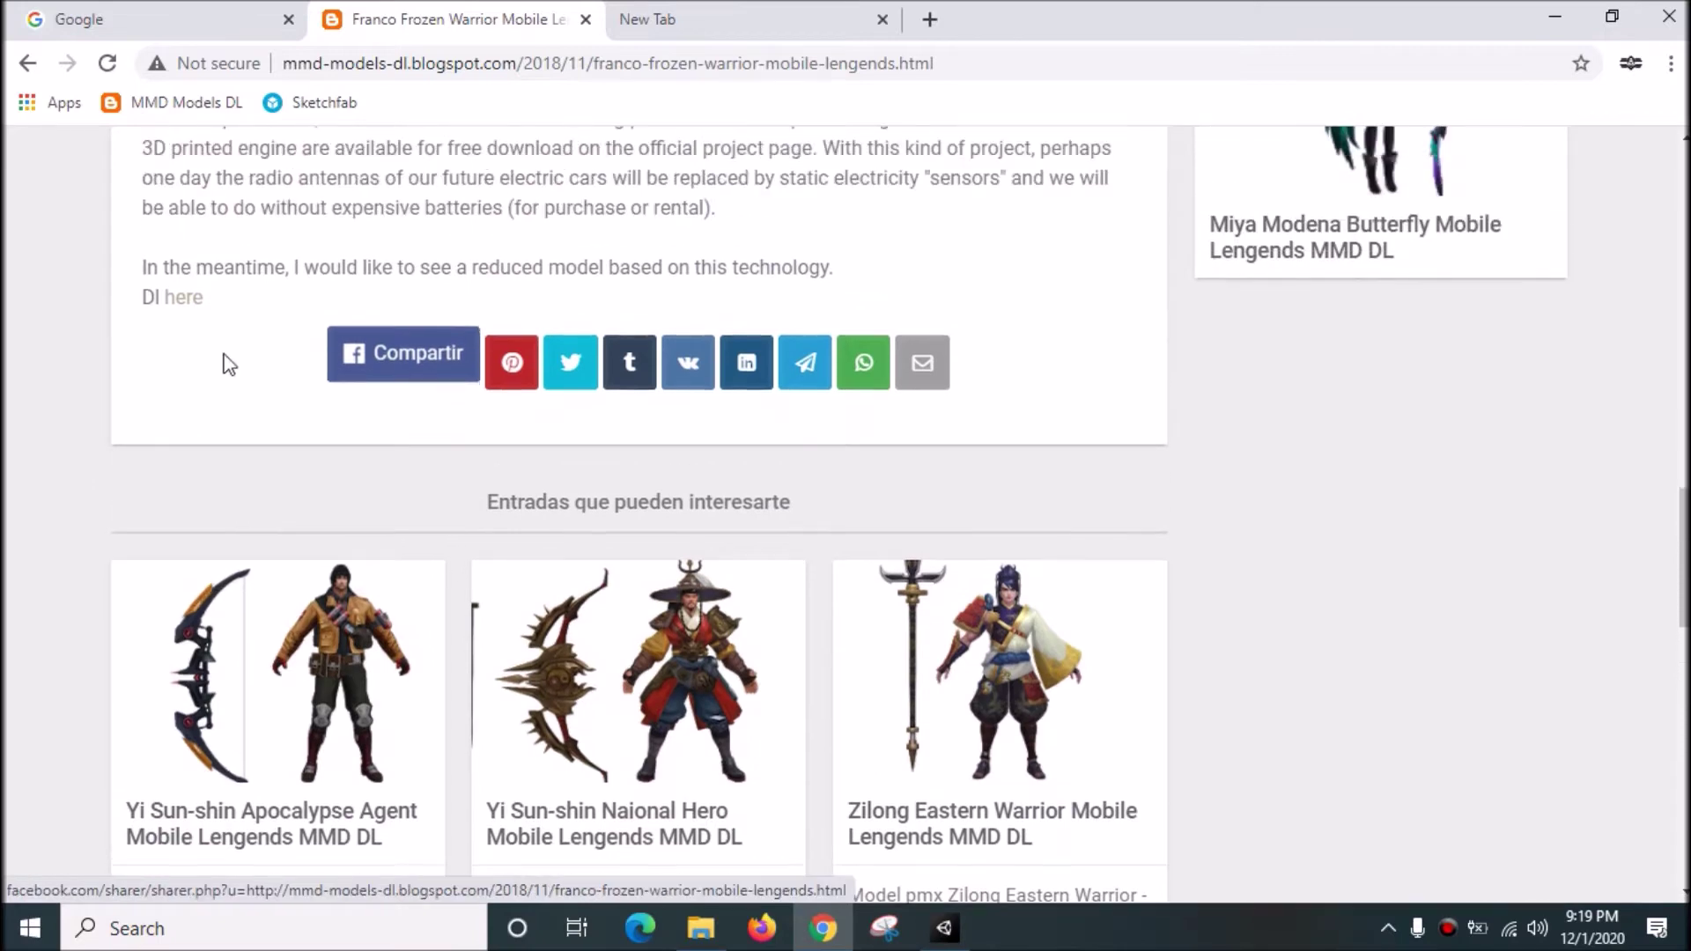
left_click(189, 298)
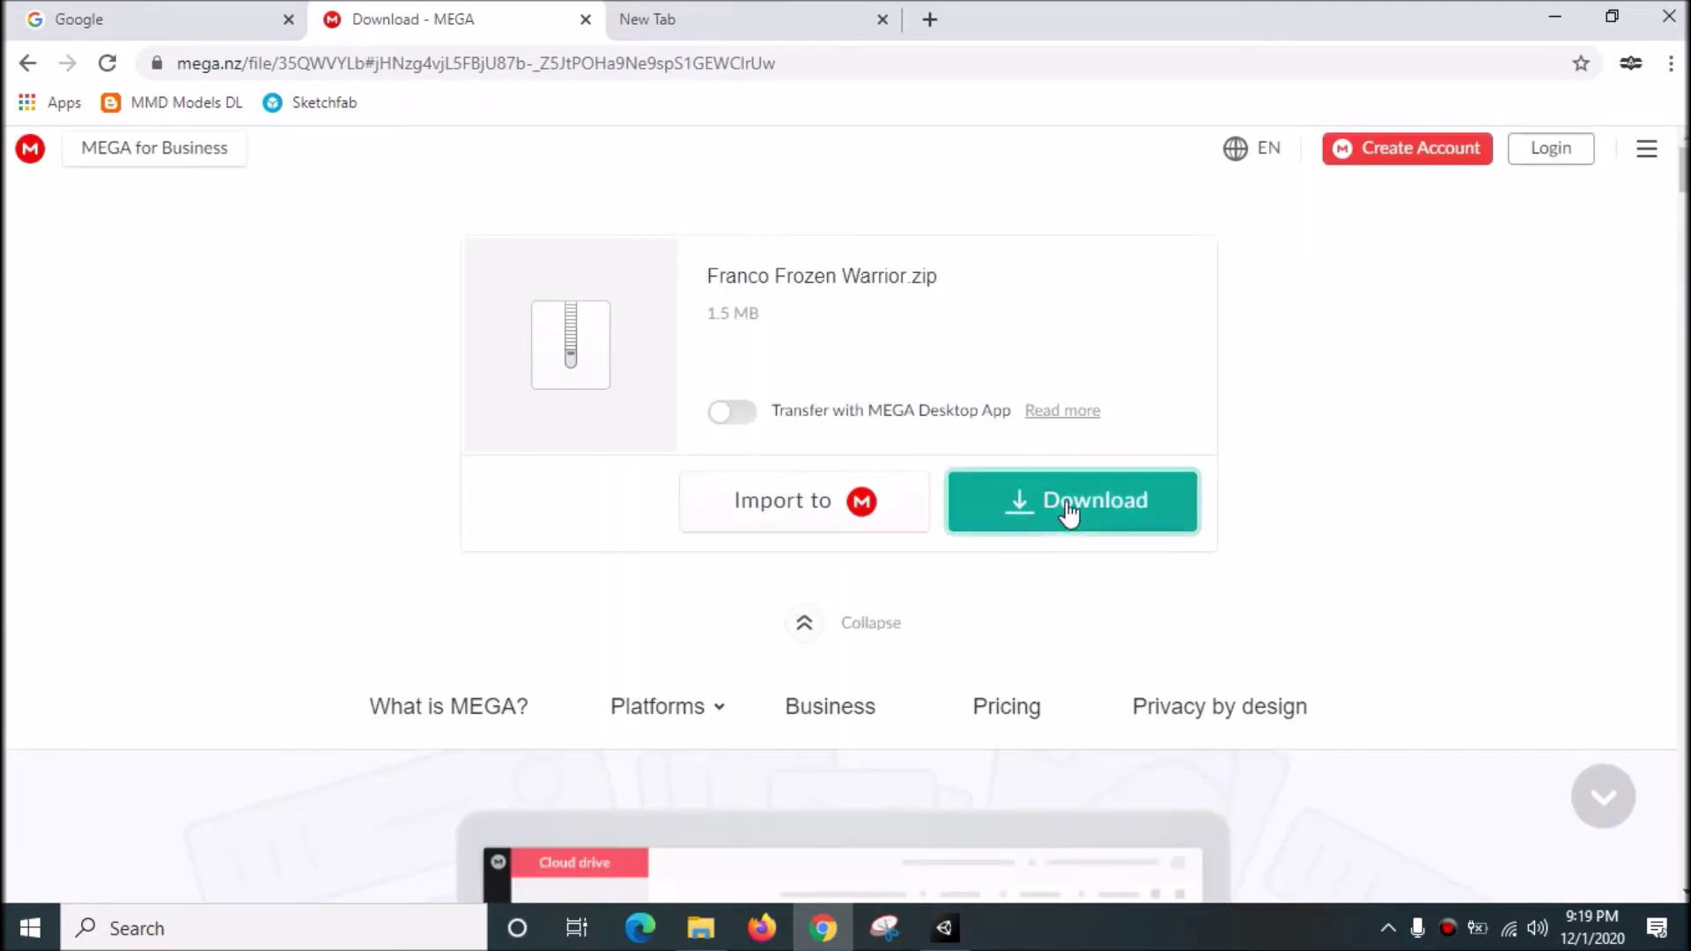
- Download the 1.5 MB Franco Frozen Warrior.zip from MEGA and dismiss the finished-download notice
left_click(1068, 502)
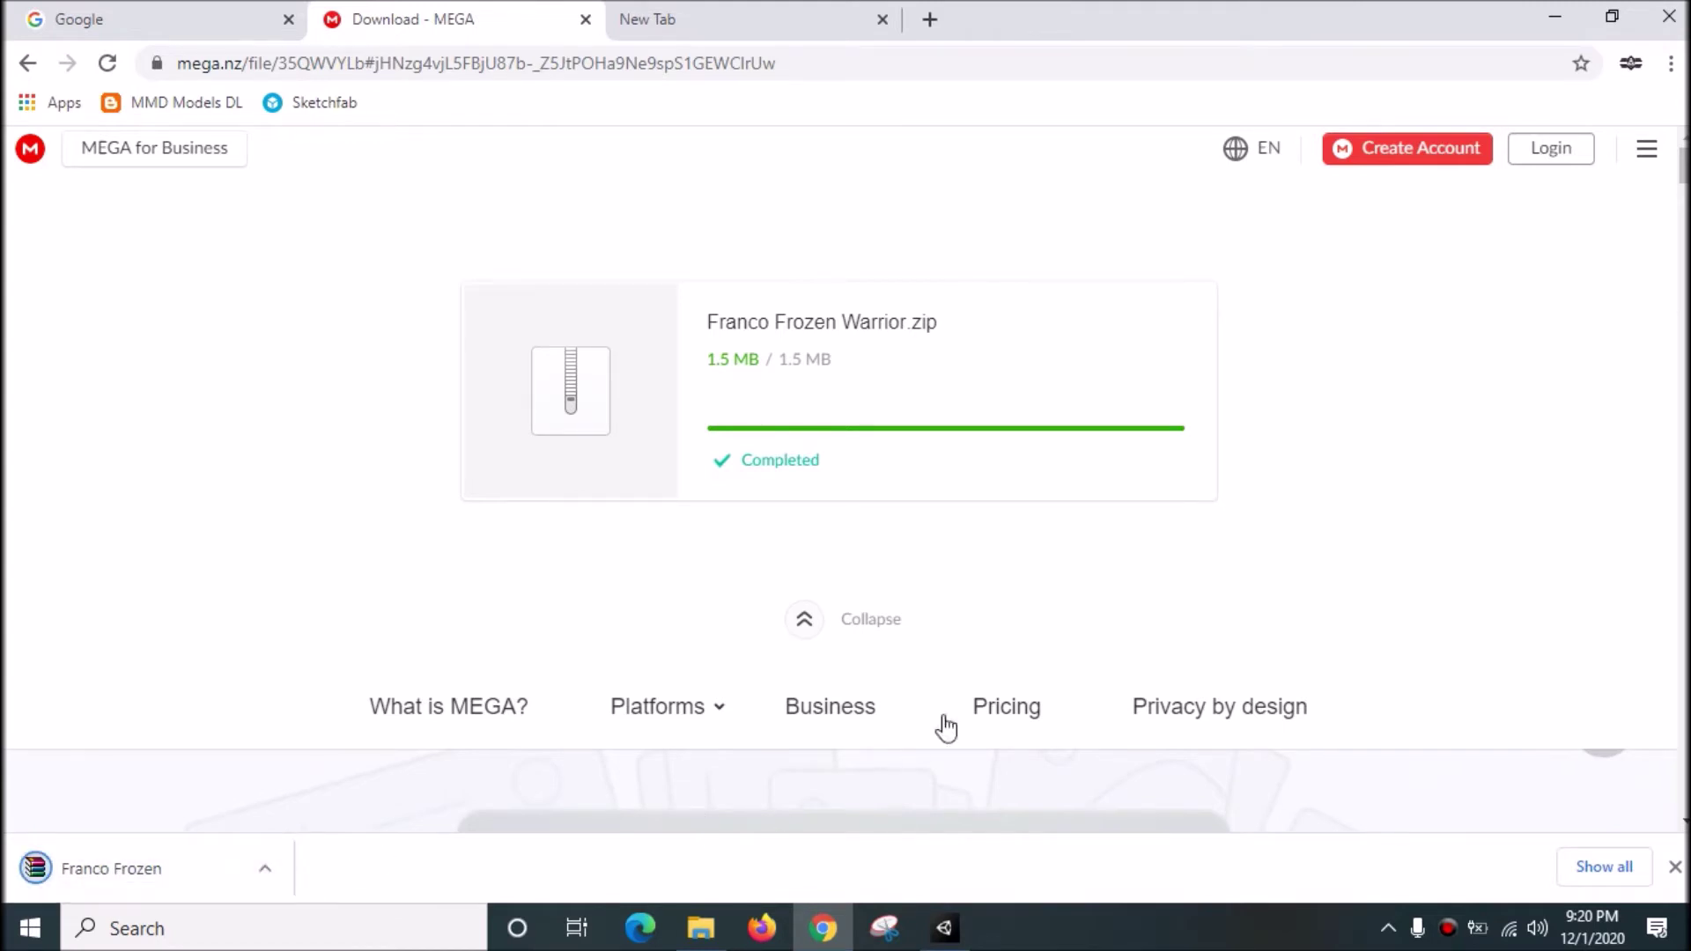
left_click(1674, 867)
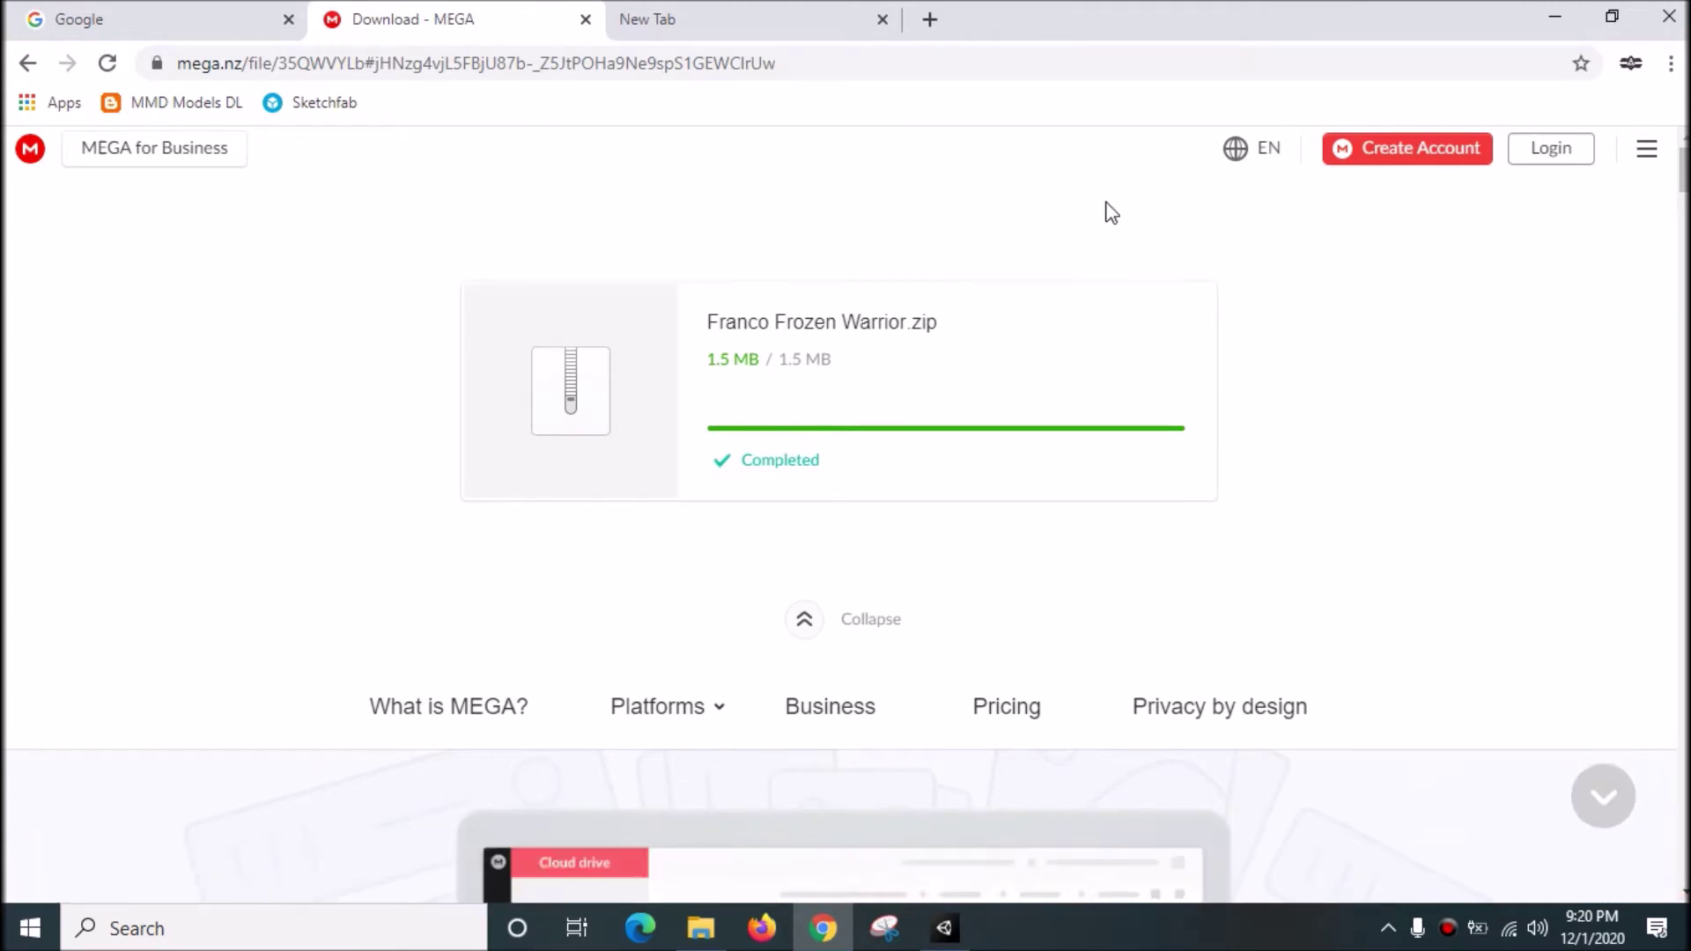
- Reopen the blender_mmd_tools GitHub page from browser history and go to the repository root
left_click(786, 13)
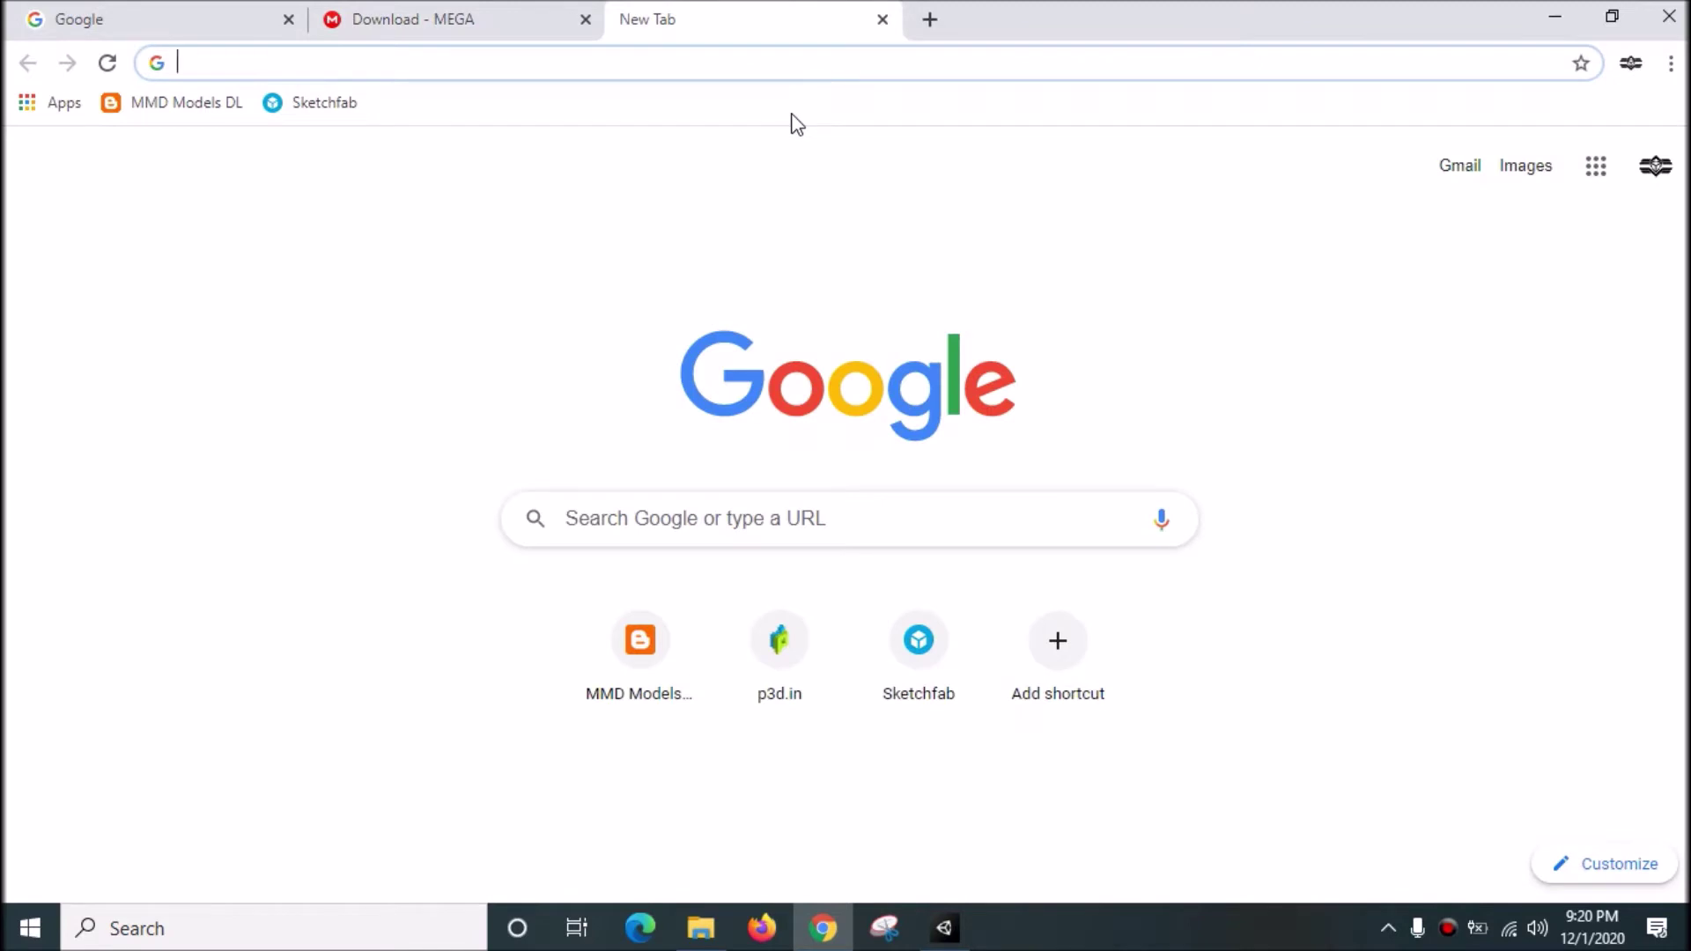
key("ctrl+h")
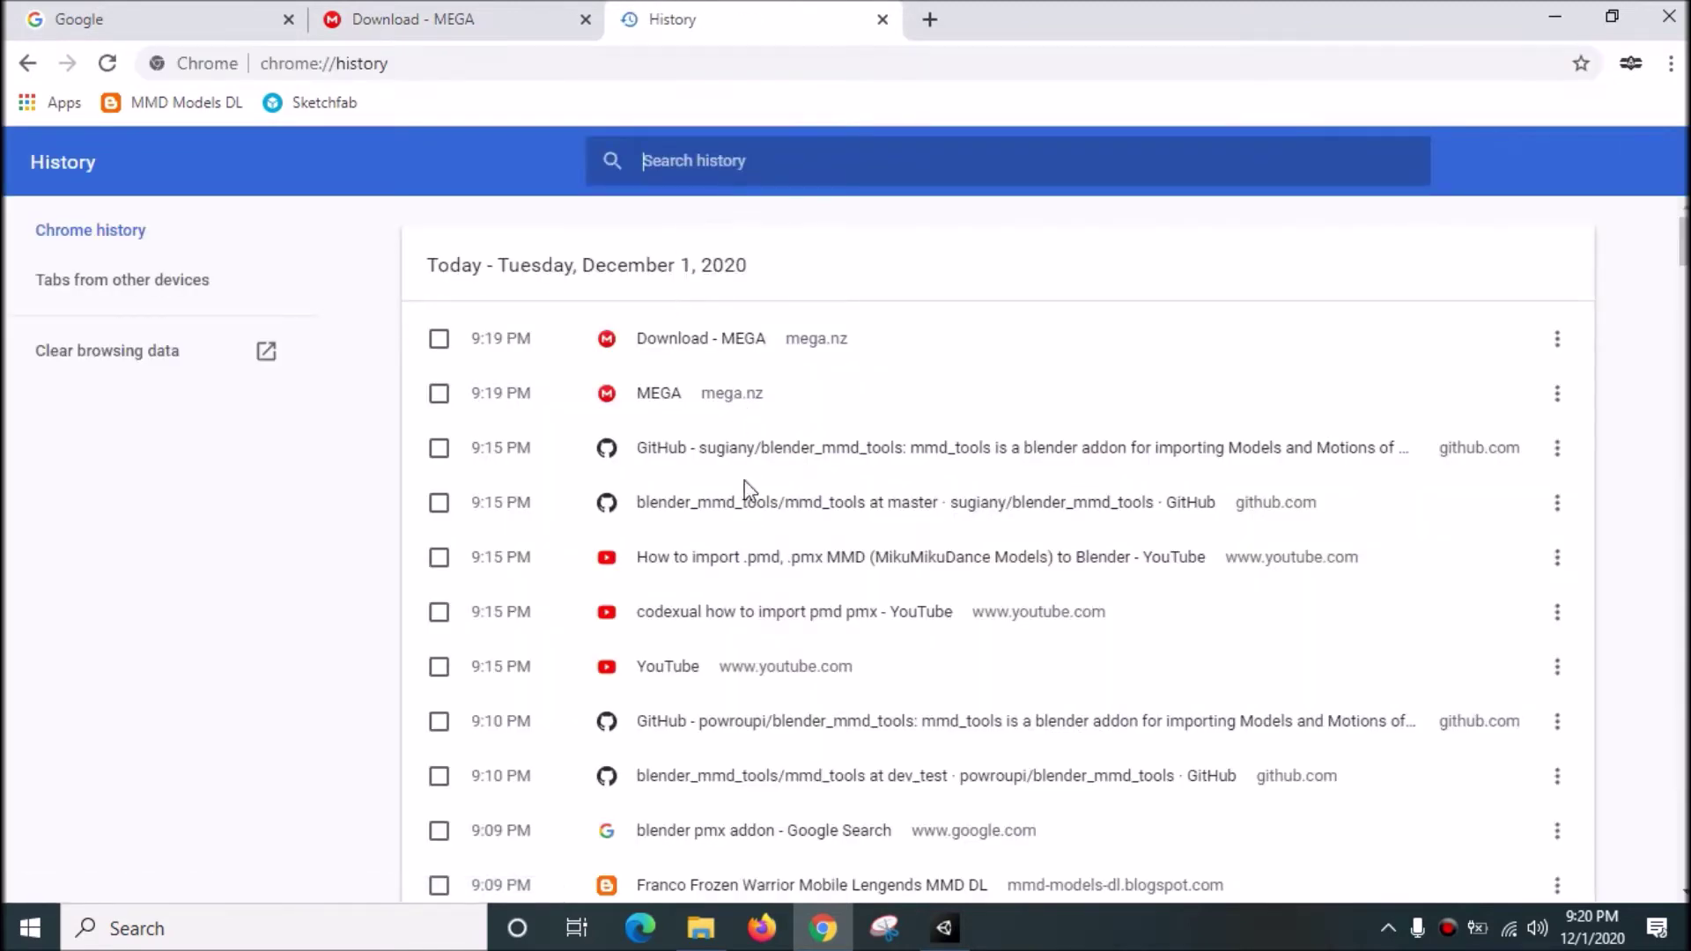
left_click(744, 502)
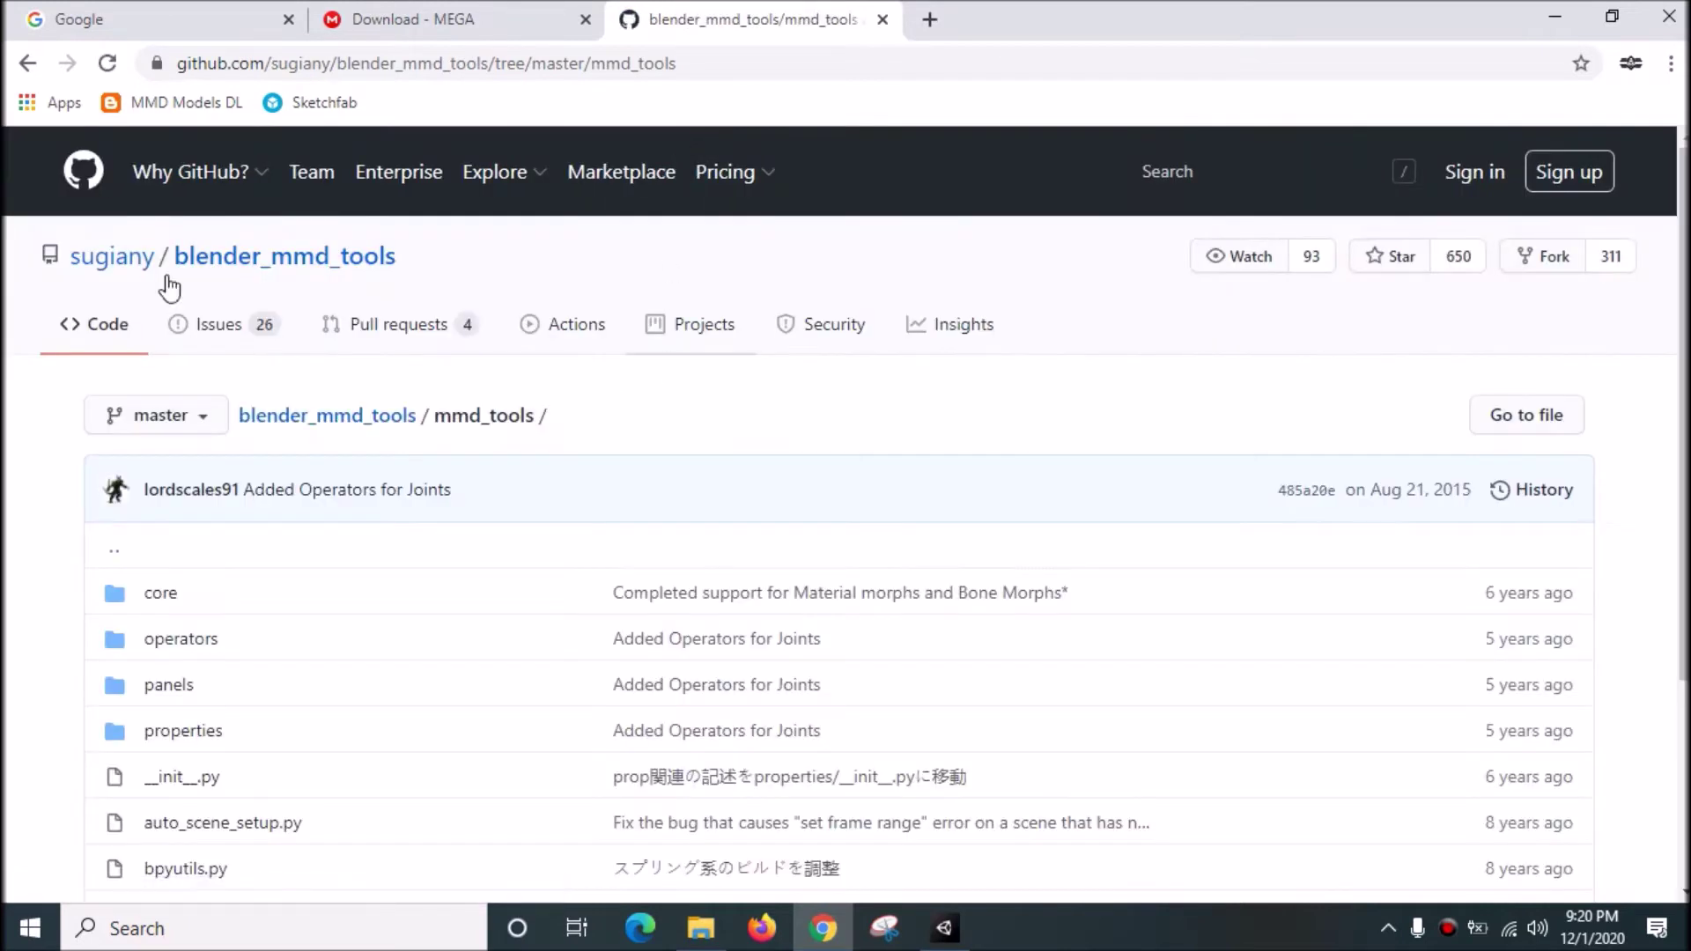
mouse_move(198, 171)
scroll(1094, 383, "down", 1)
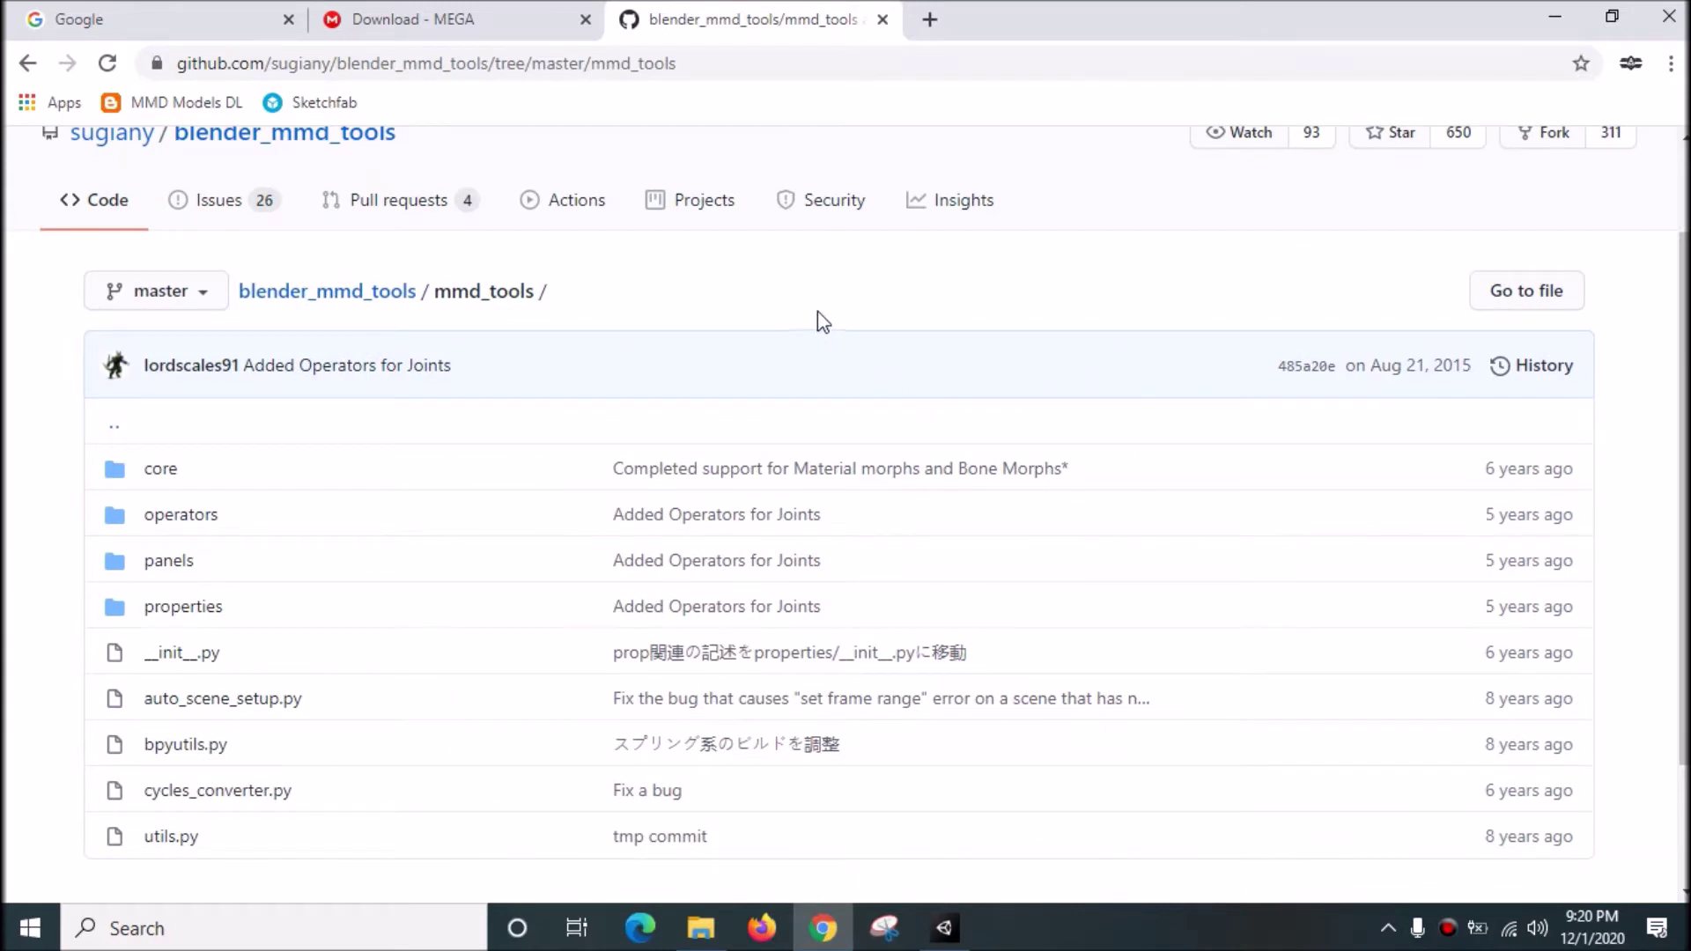
scroll(817, 323, "down", 1)
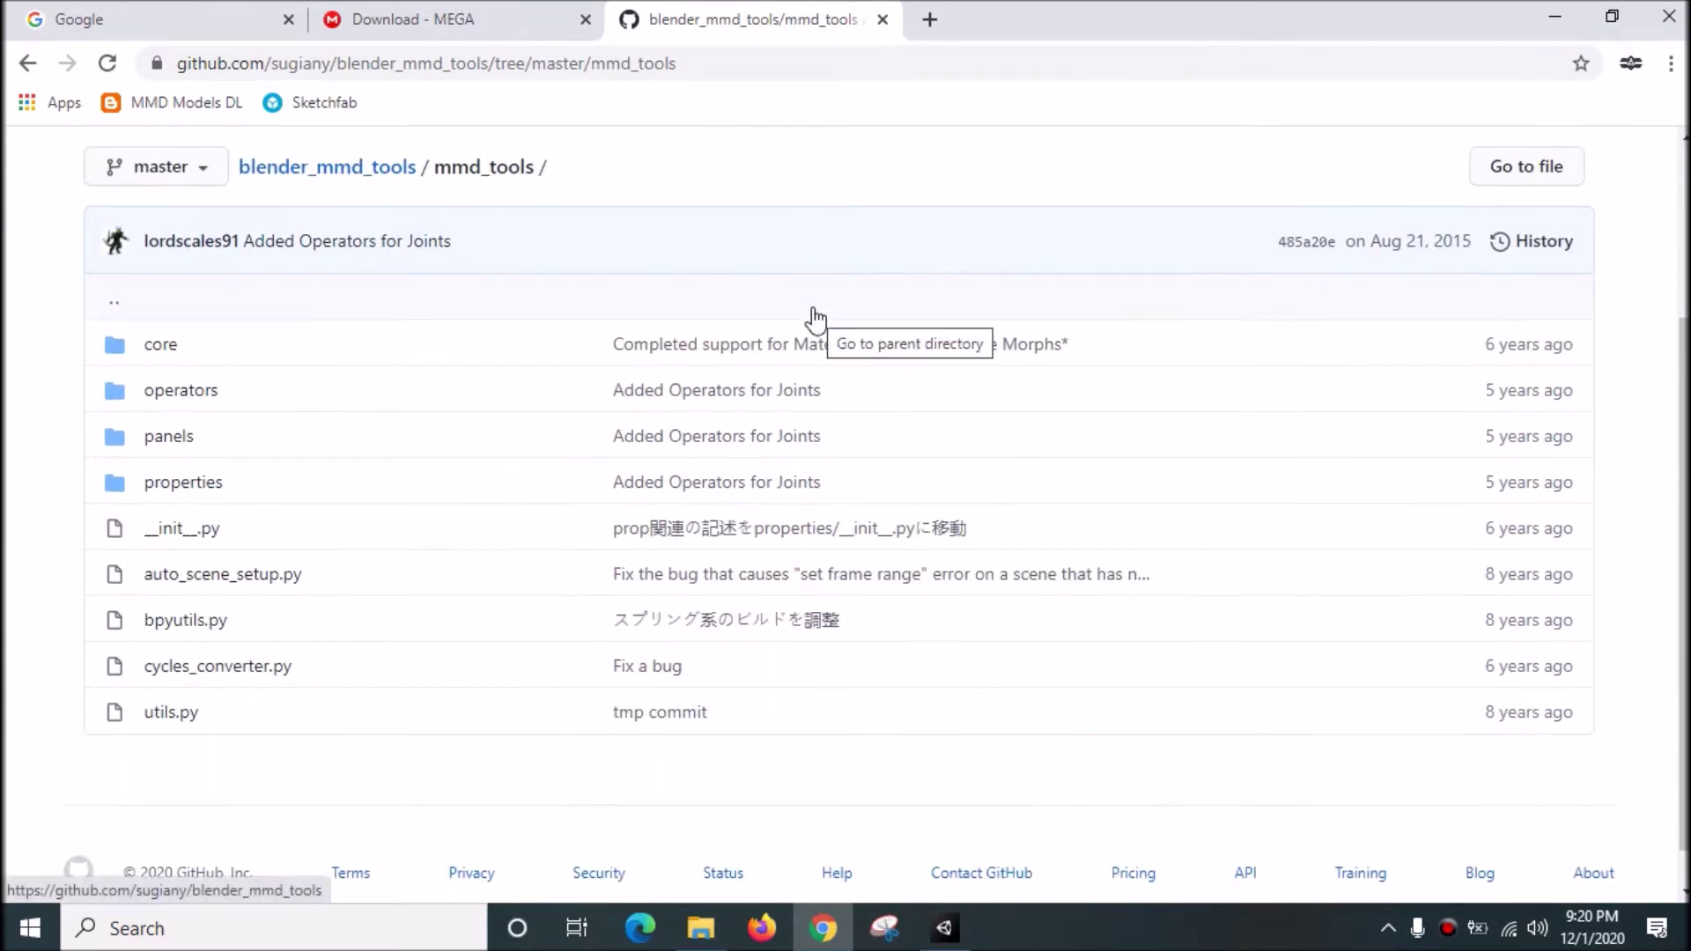
left_click(268, 172)
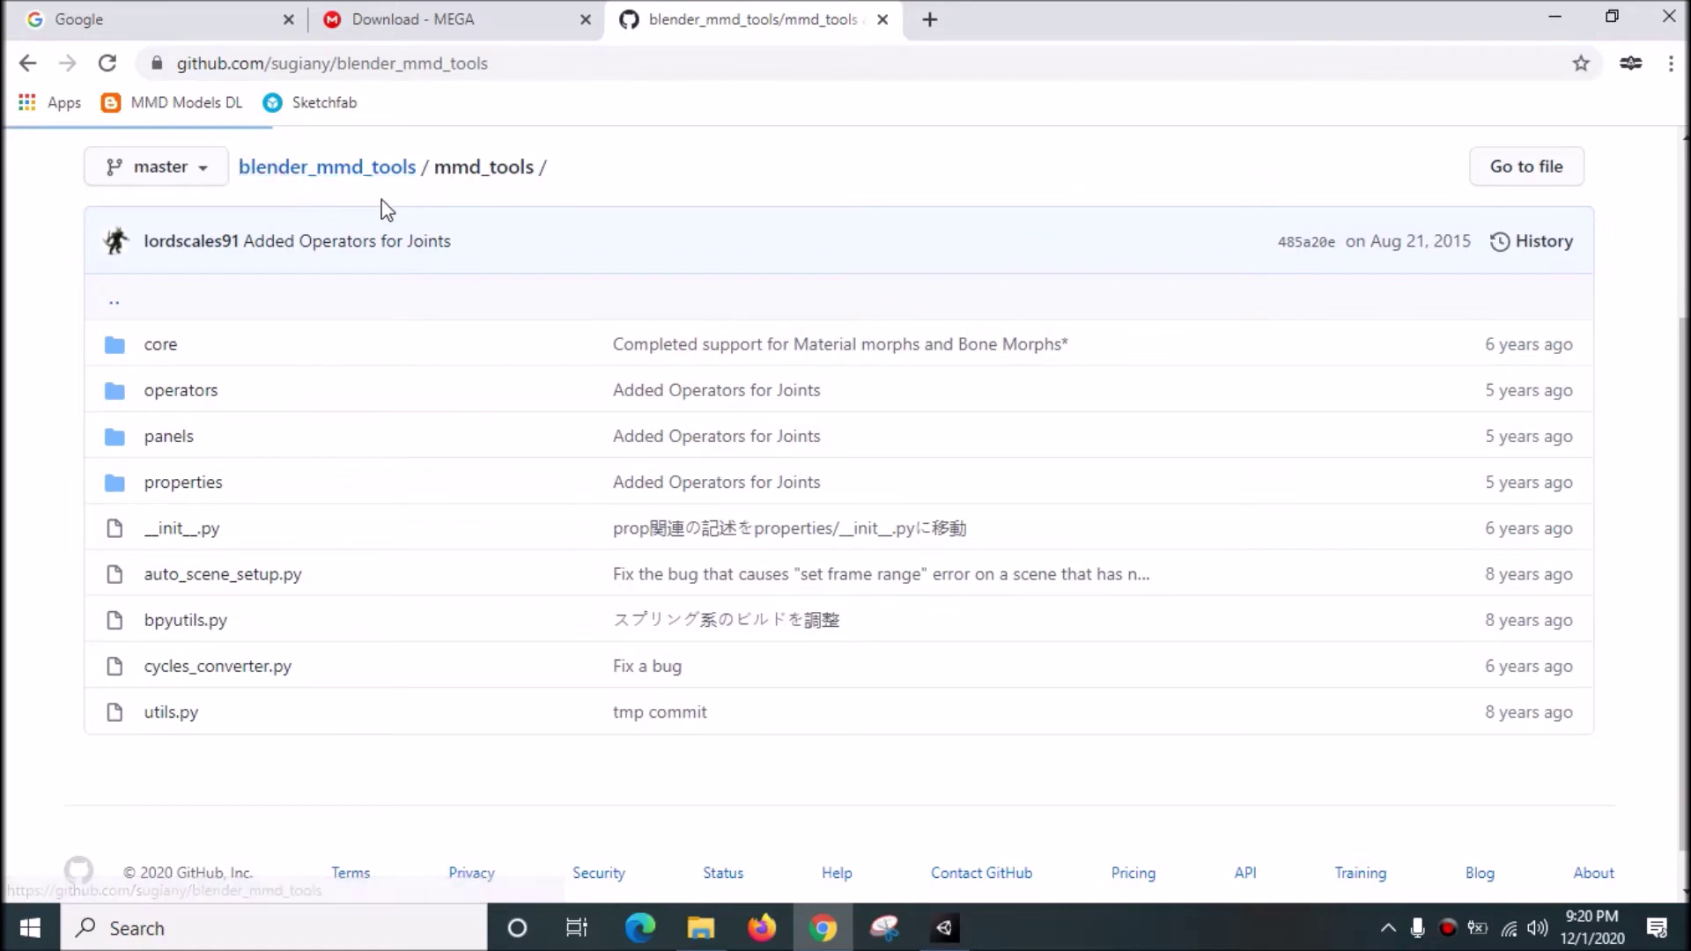
- Download the blender_mmd_tools repository via Code > Download ZIP, then close the GitHub tab
scroll(817, 826, "down", 3)
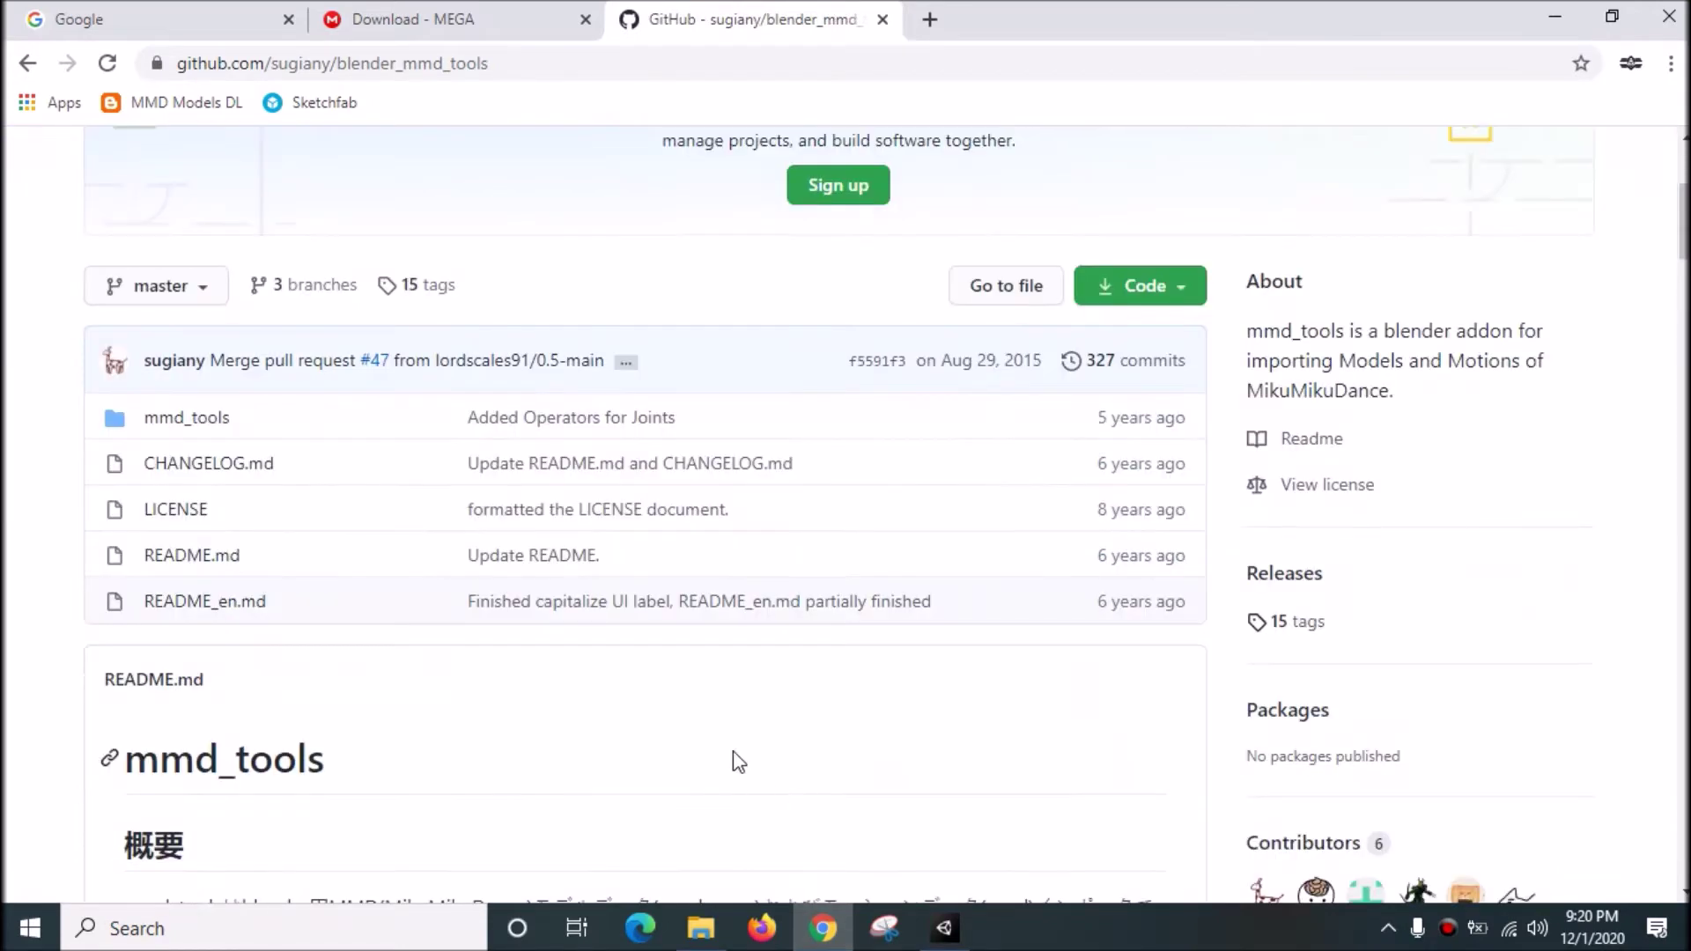
scroll(351, 414, "up", 3)
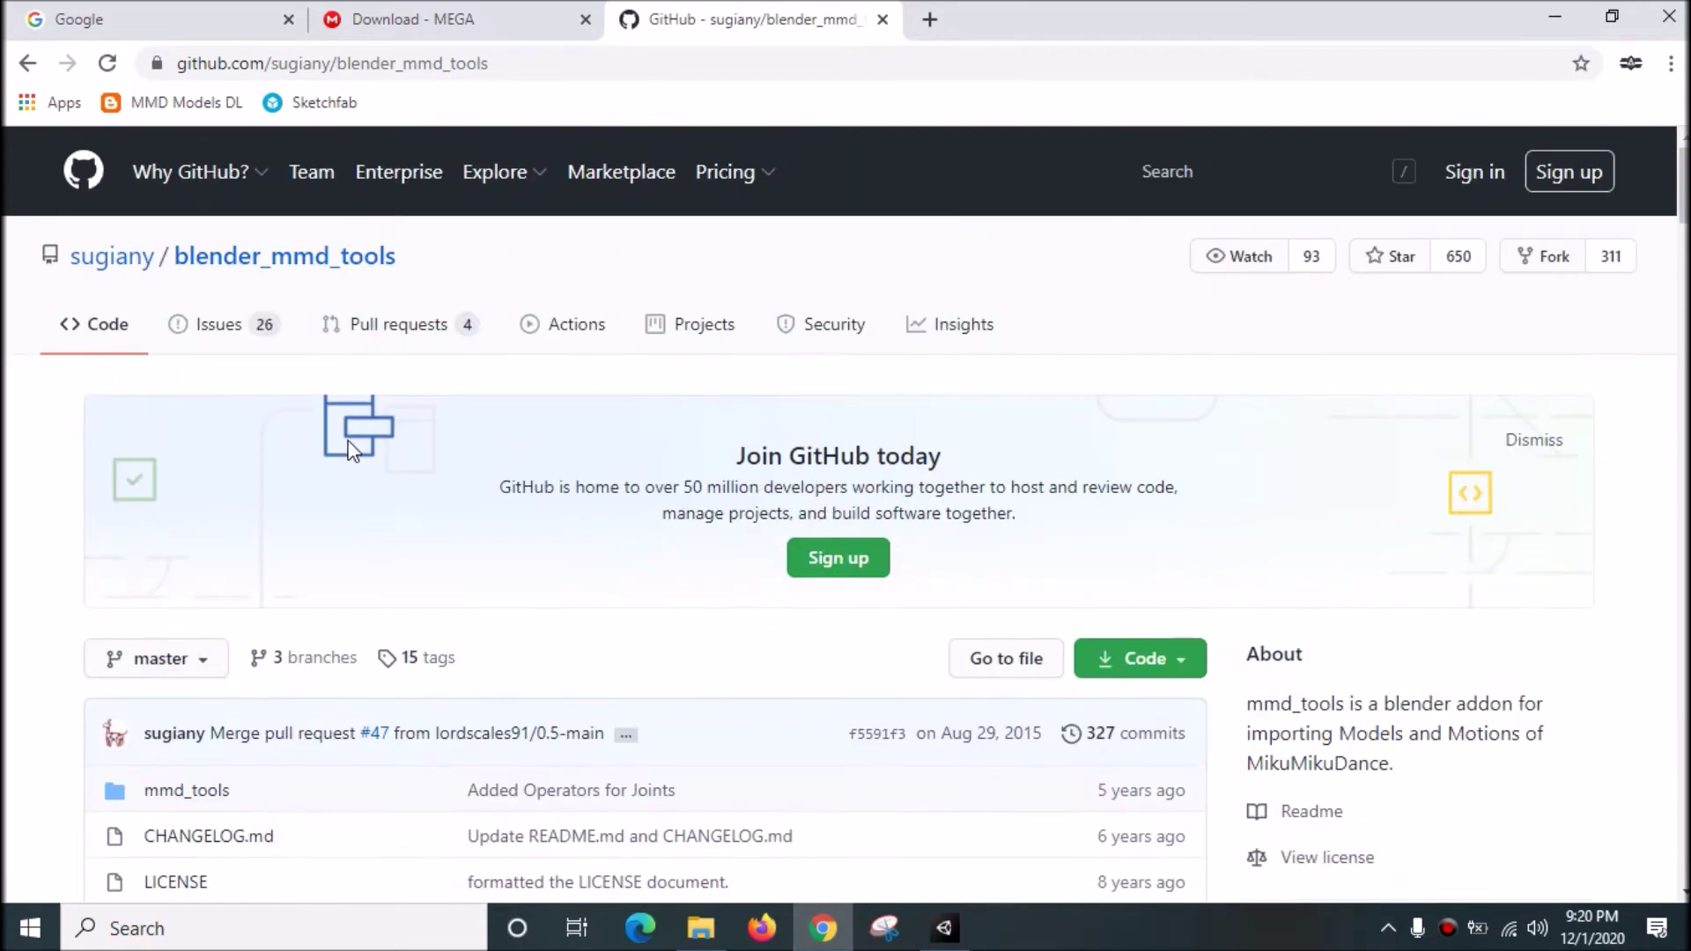
scroll(356, 468, "down", 1)
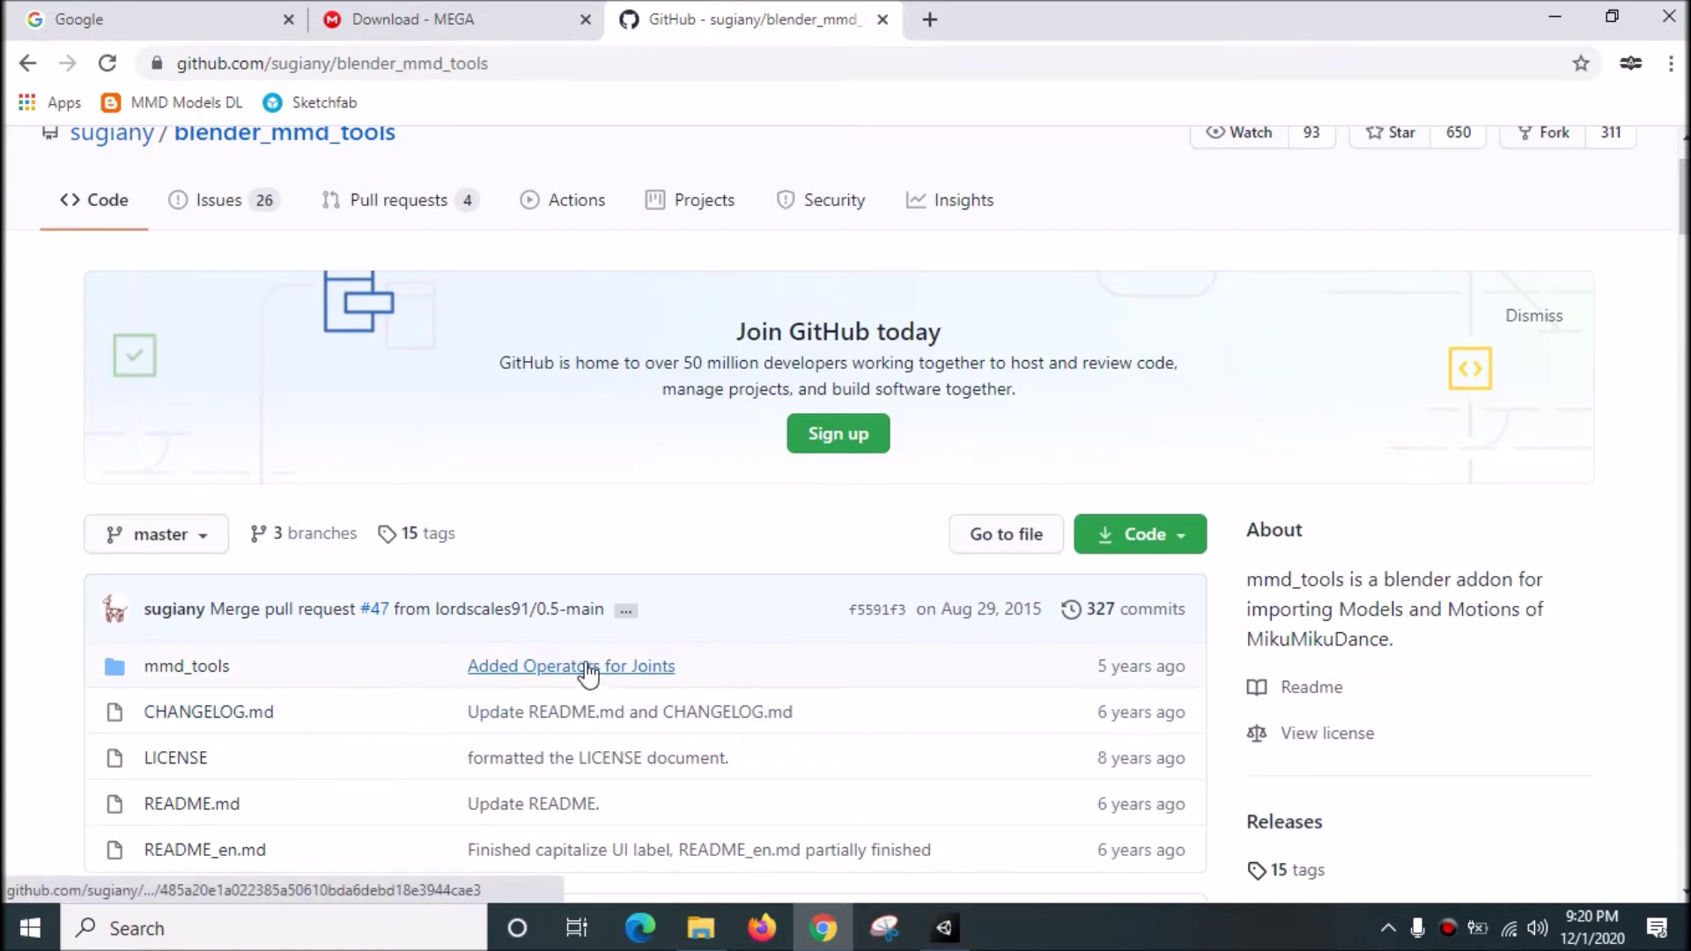
scroll(664, 679, "down", 1)
left_click(1146, 418)
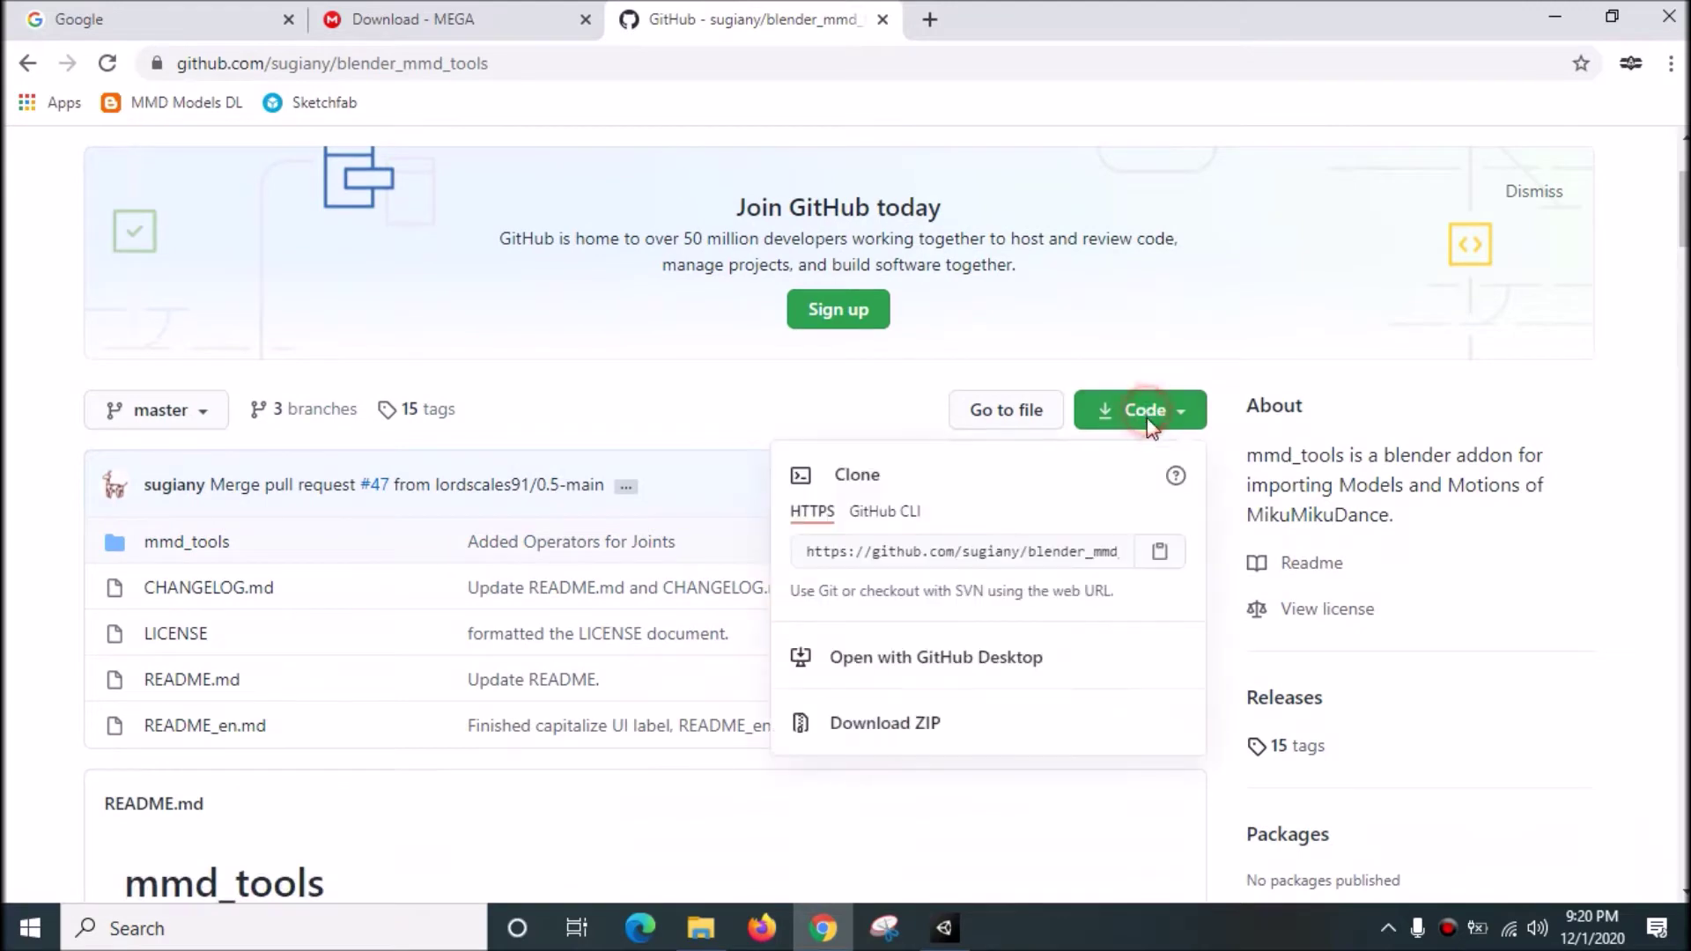
left_click(886, 724)
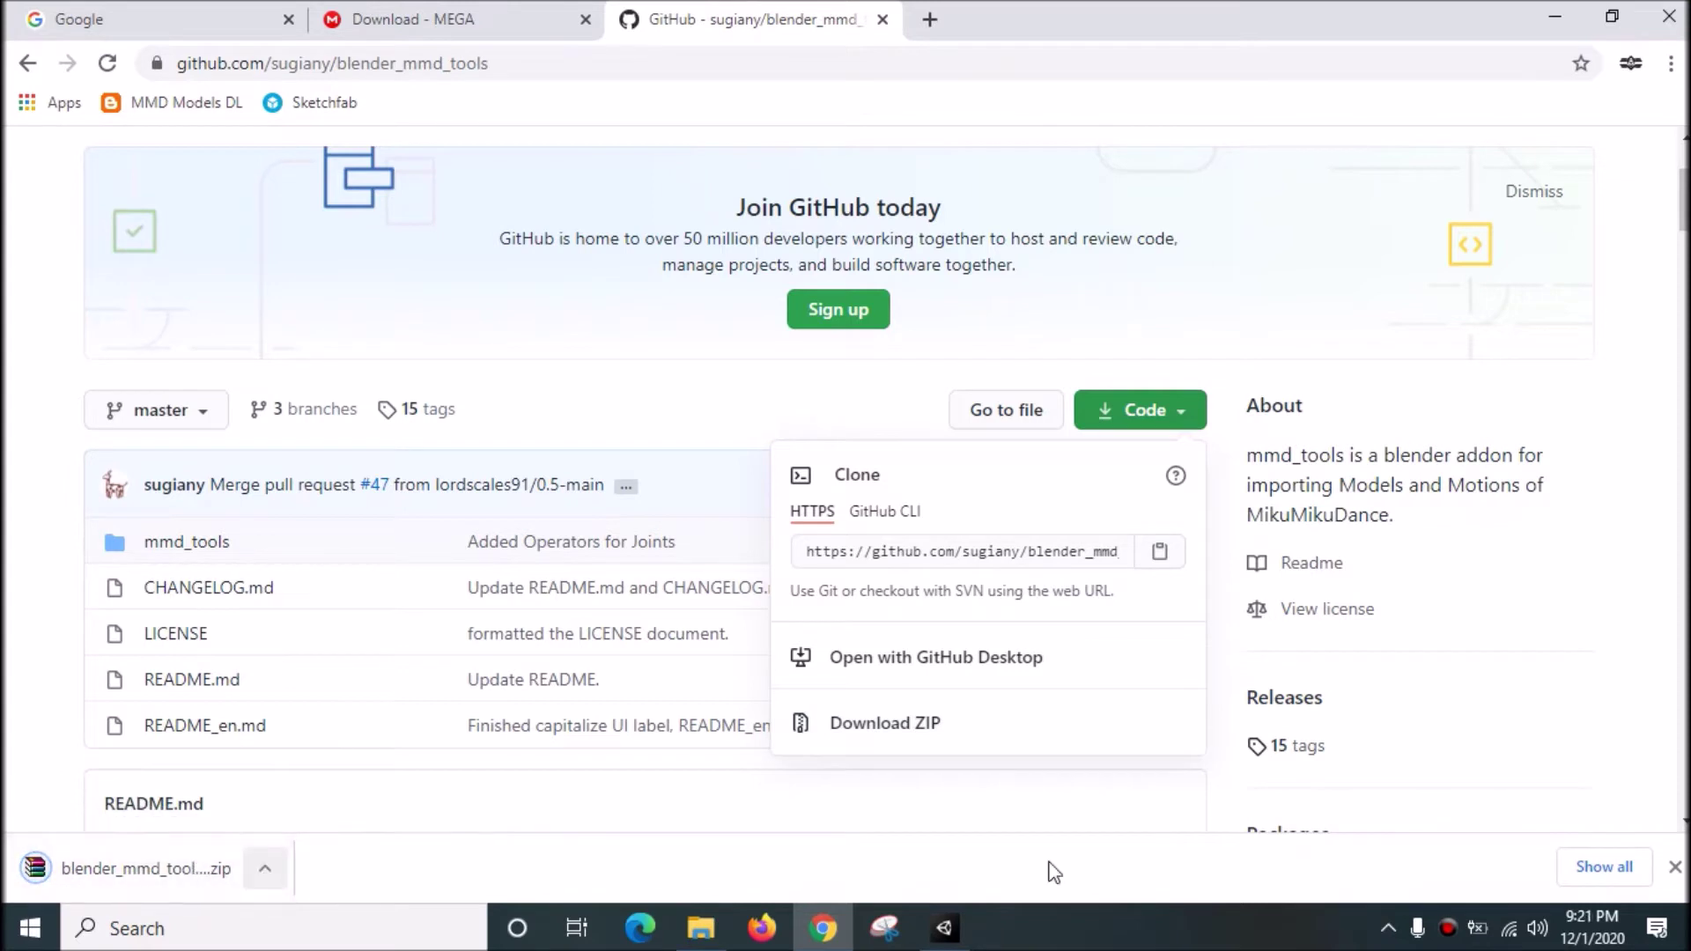
left_click(1675, 867)
left_click(880, 19)
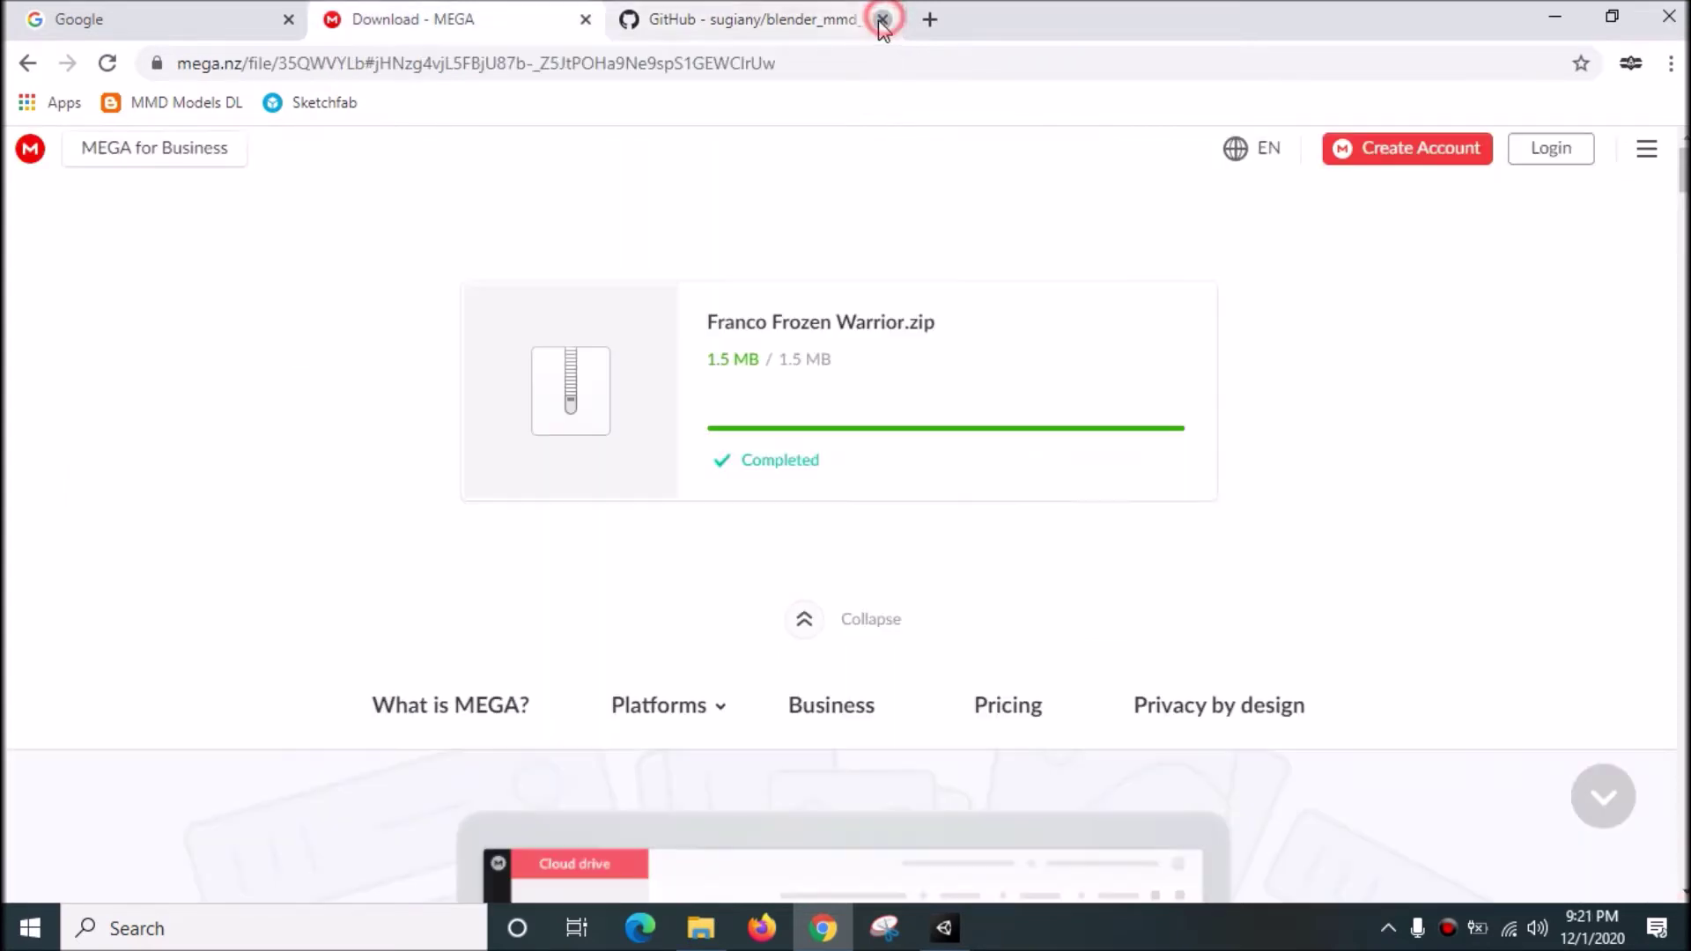
- Close the MEGA tab and snap the addons Explorer window to the right half
left_click(585, 20)
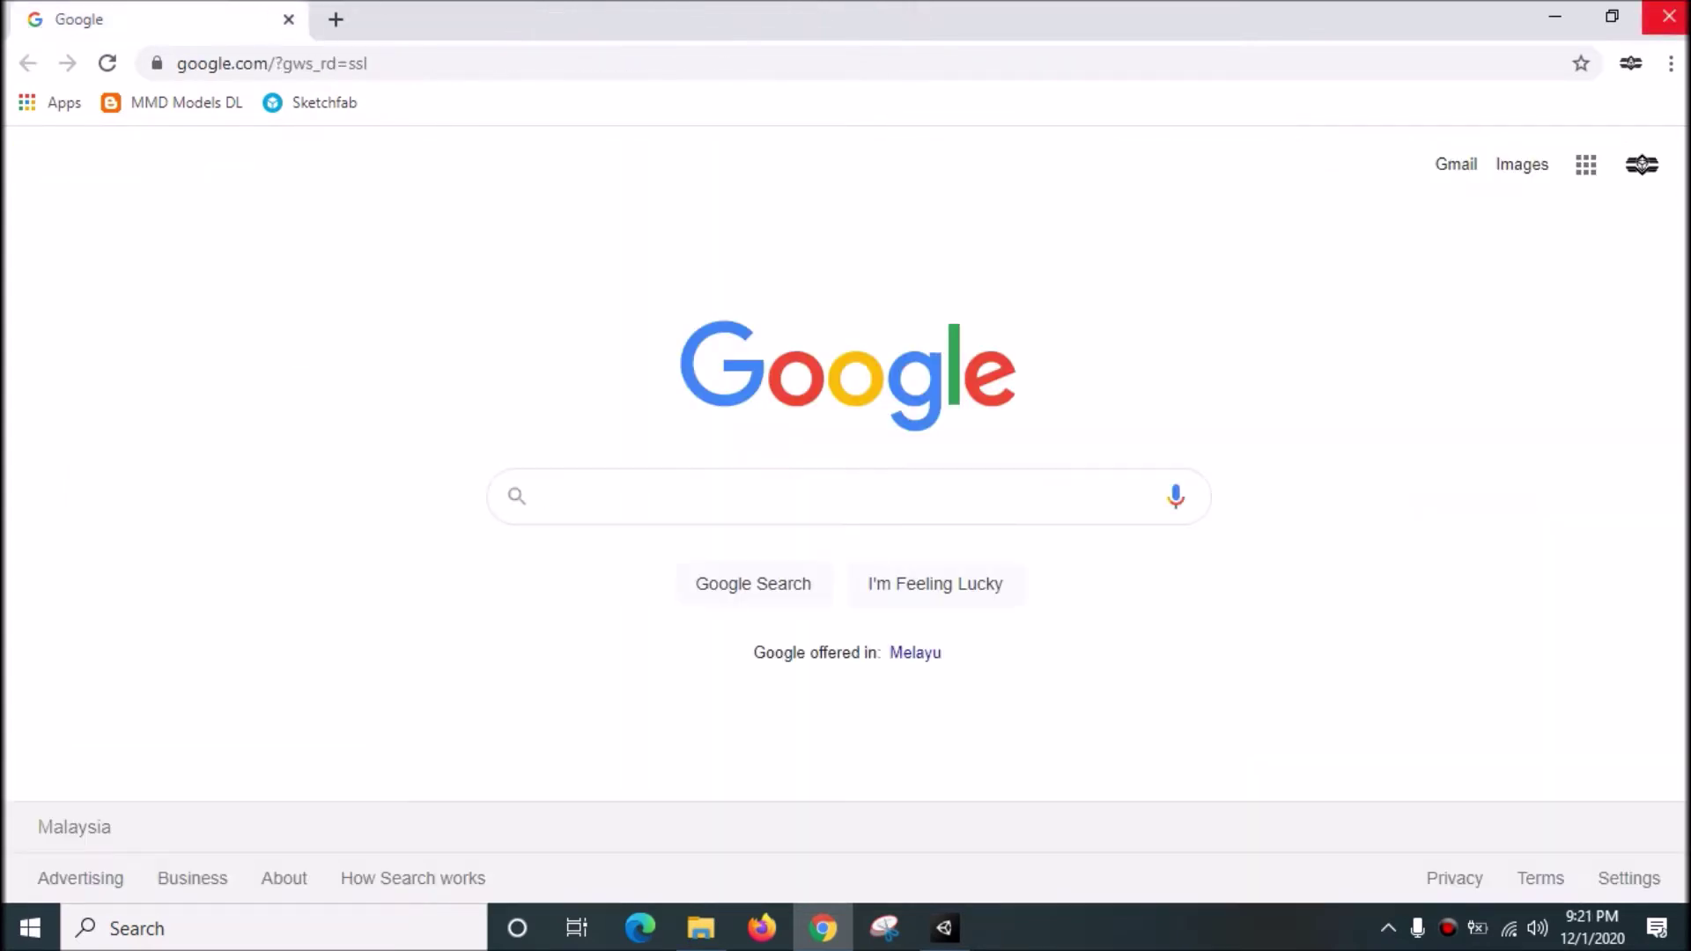
key("super+d")
left_click(700, 928)
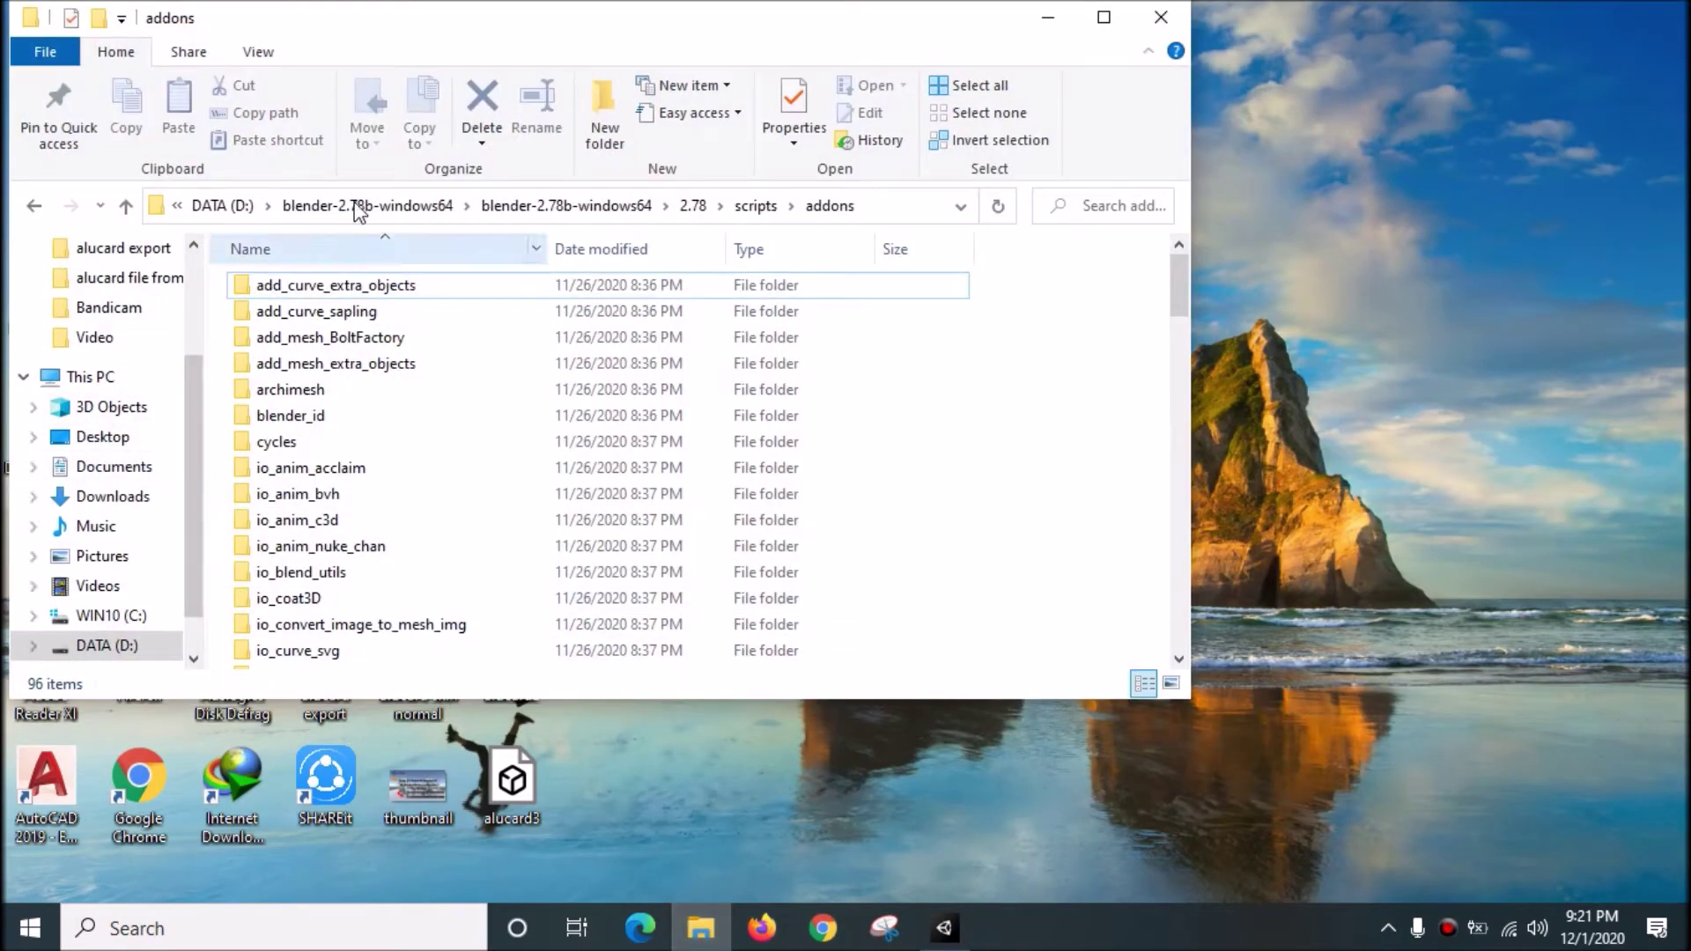
left_click_drag(720, 21, 744, 26)
key("super+Right")
- Open Downloads on the left half with blender_mmd_tools-master.zip selected, and close the addons window
left_click_drag(700, 927, 690, 883)
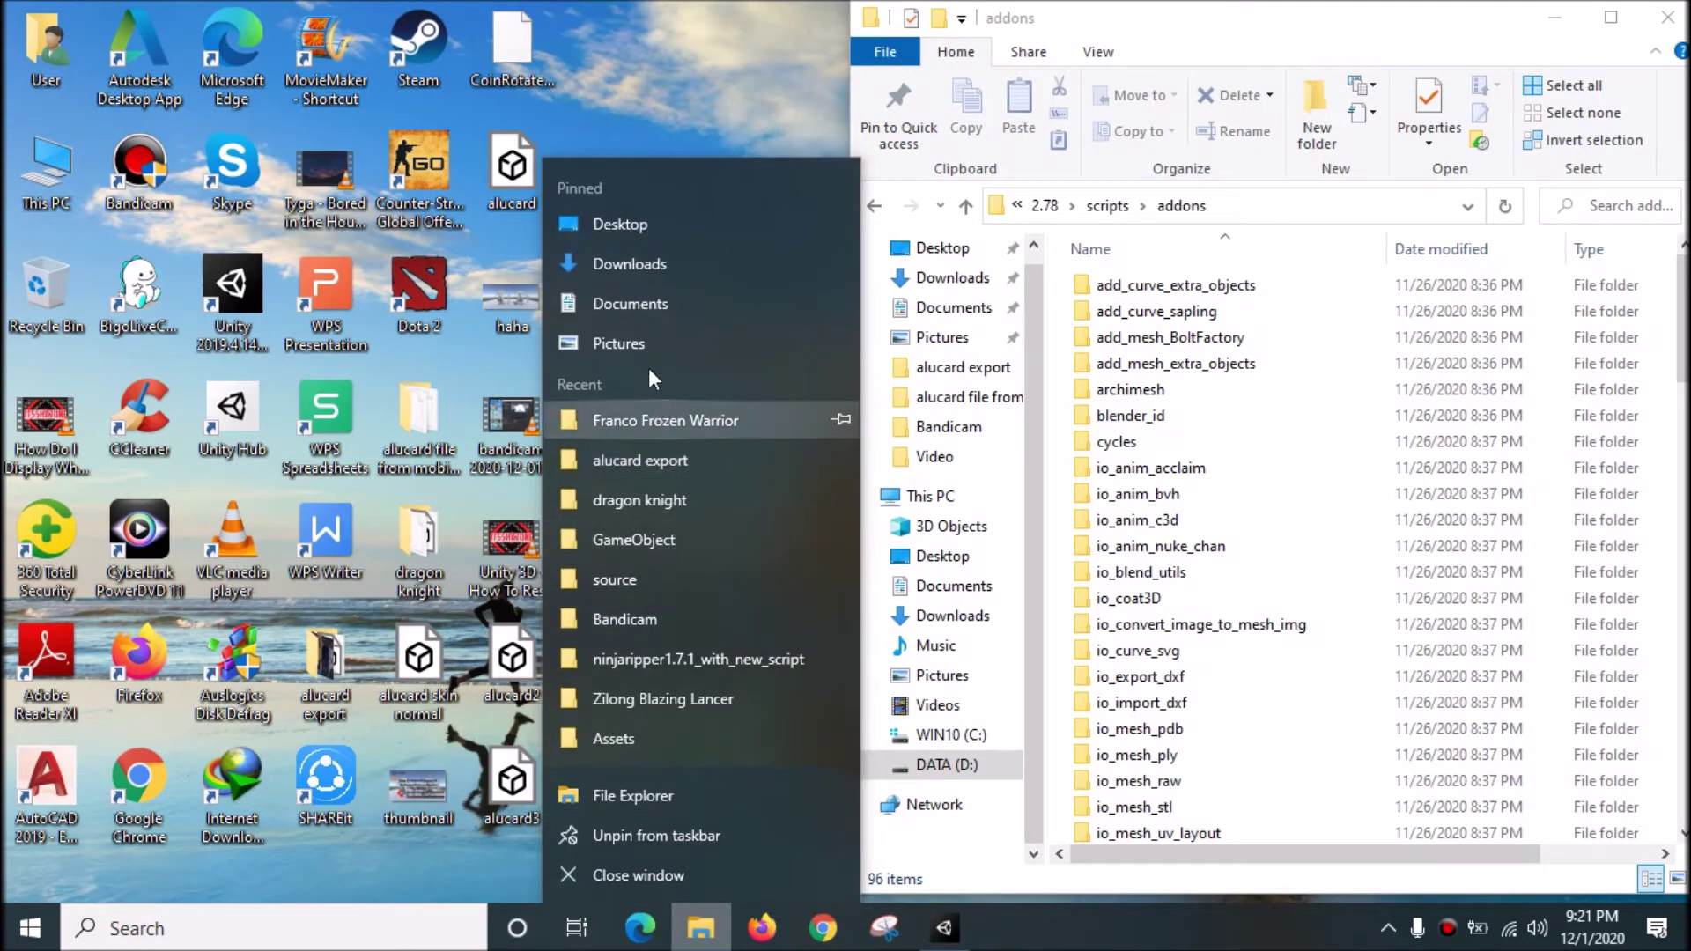
left_click(791, 489)
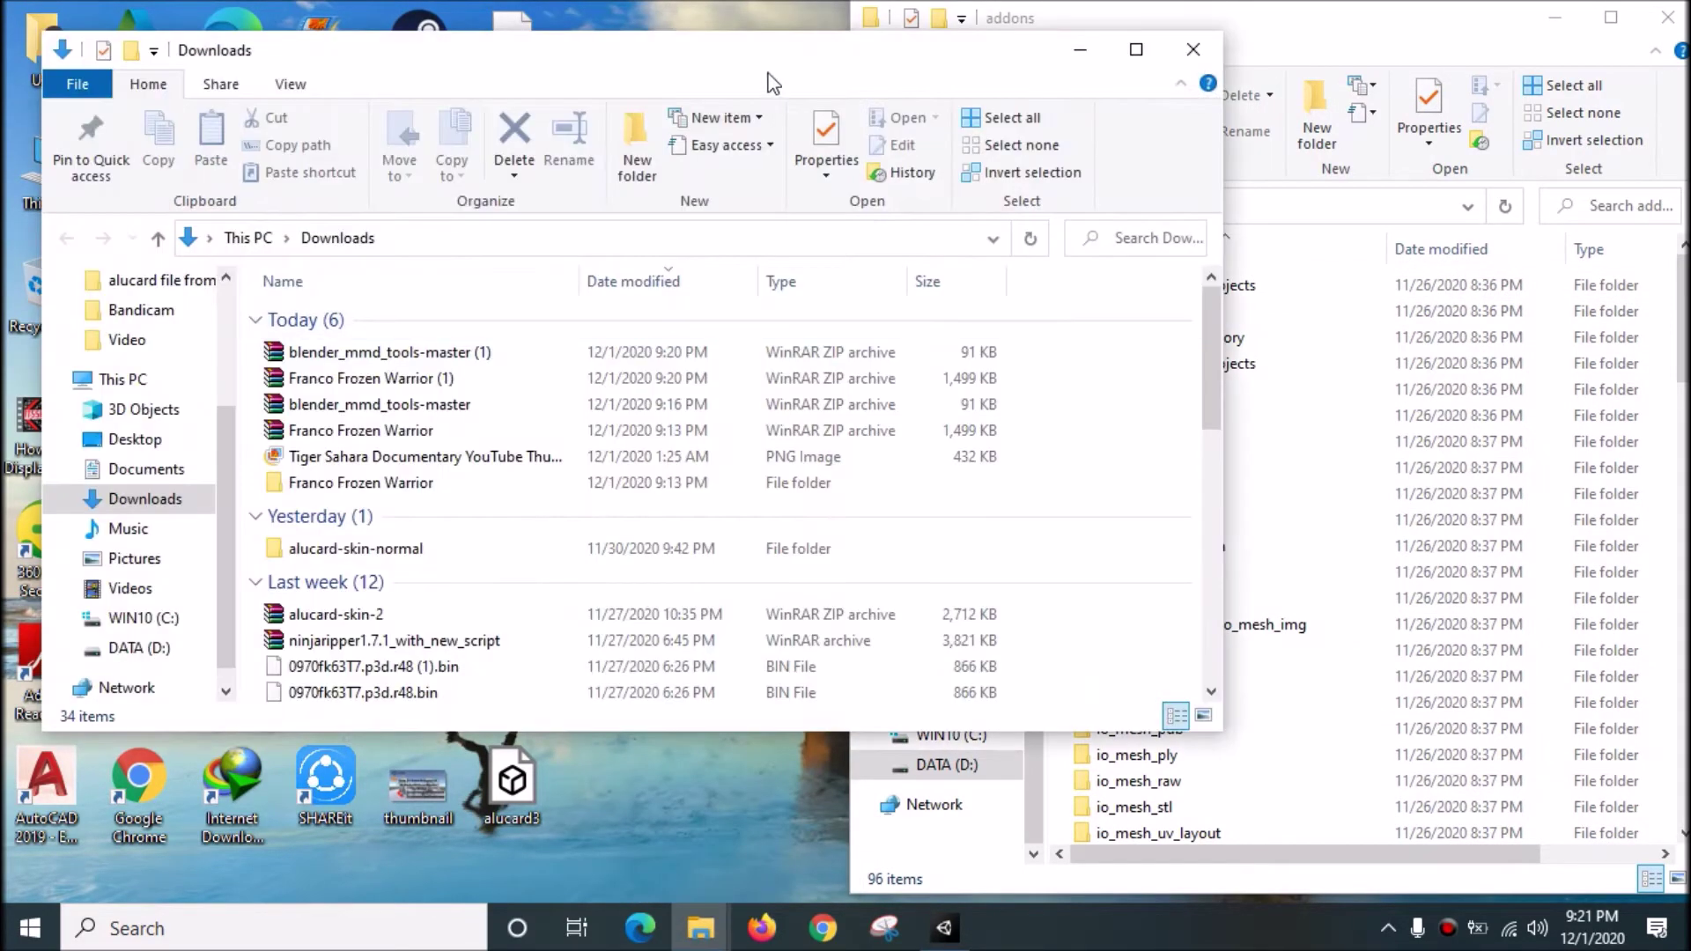
left_click(773, 70)
left_click_drag(398, 61, 3, 66)
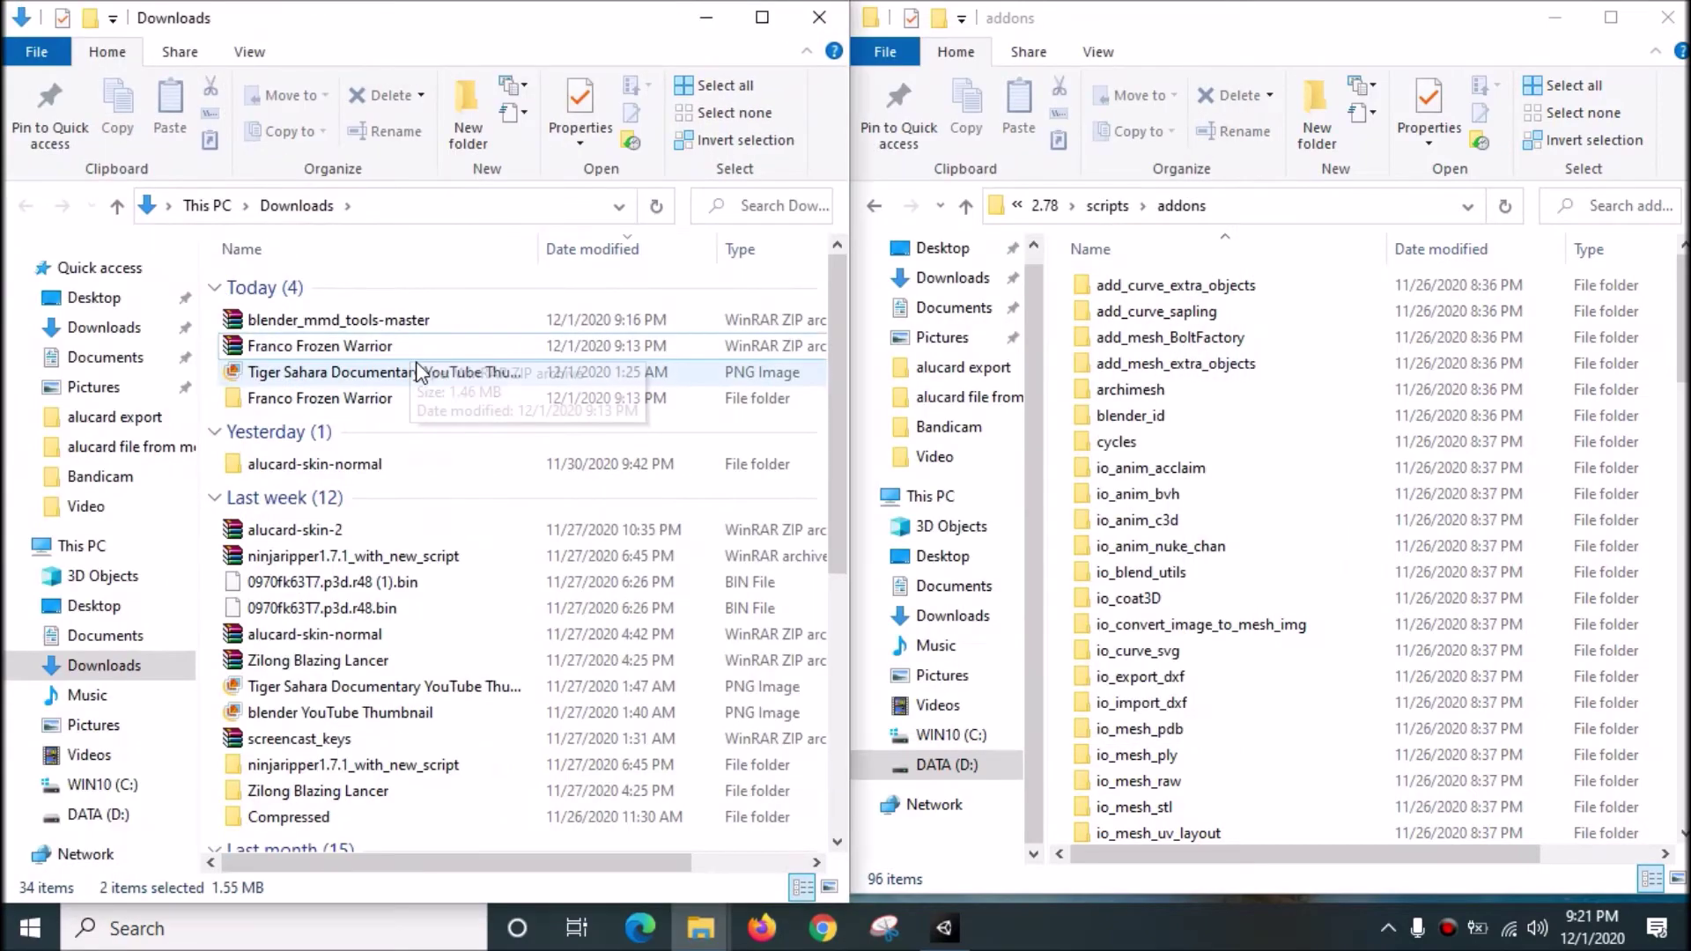
left_click(413, 327)
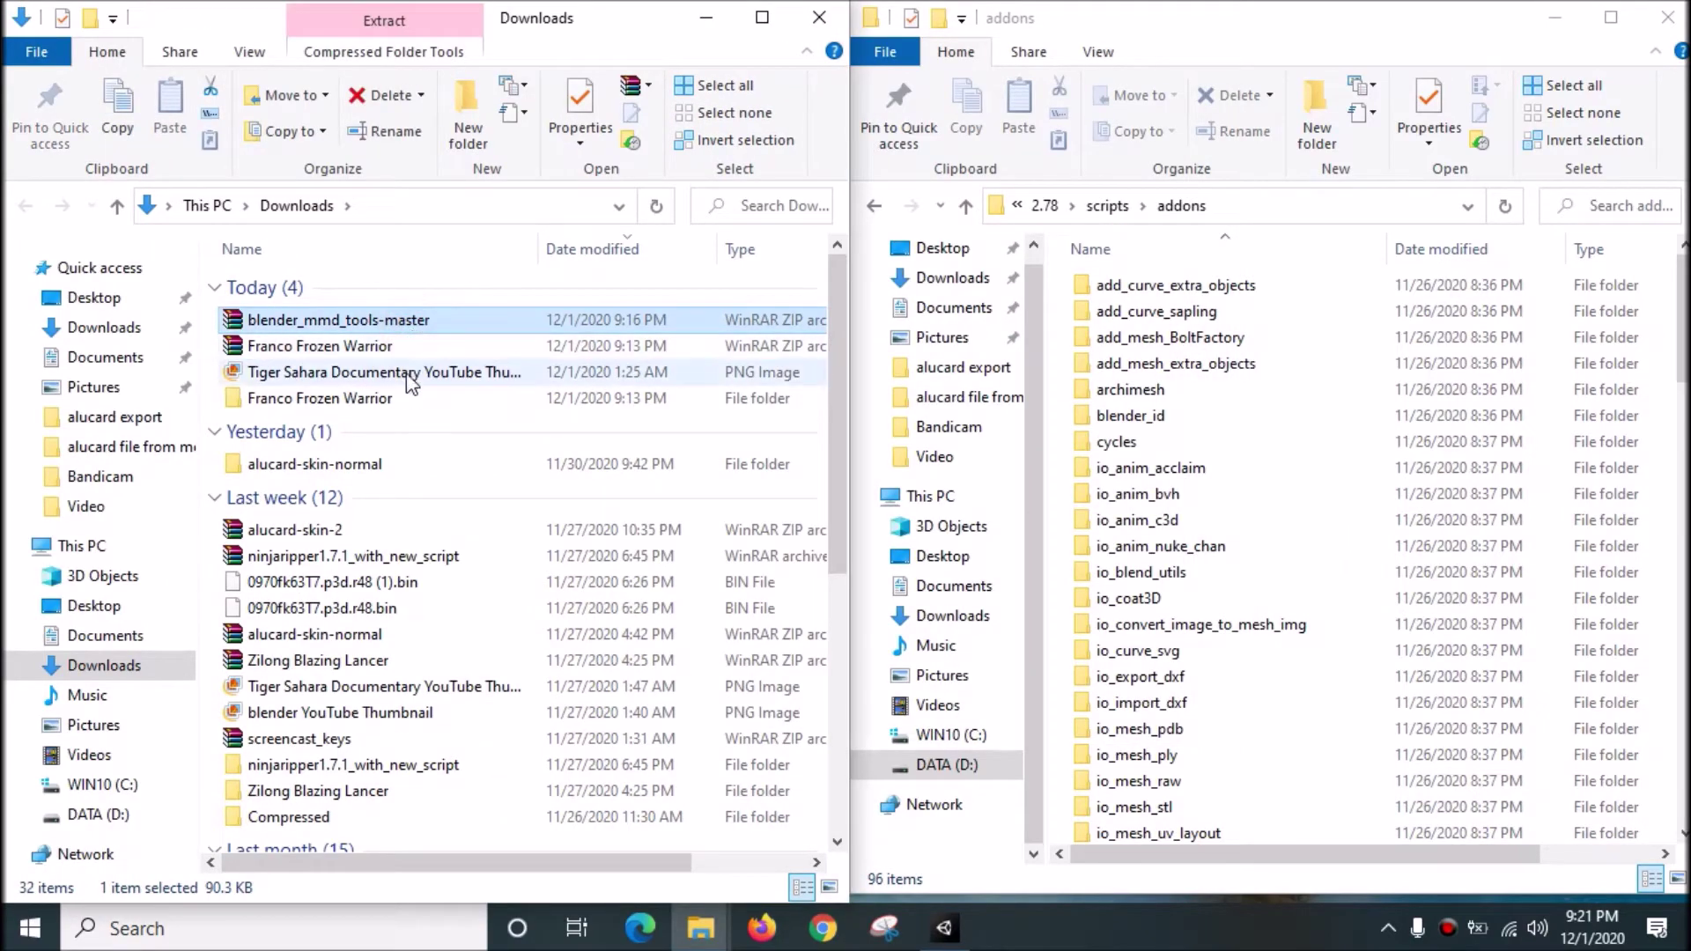
left_click(705, 17)
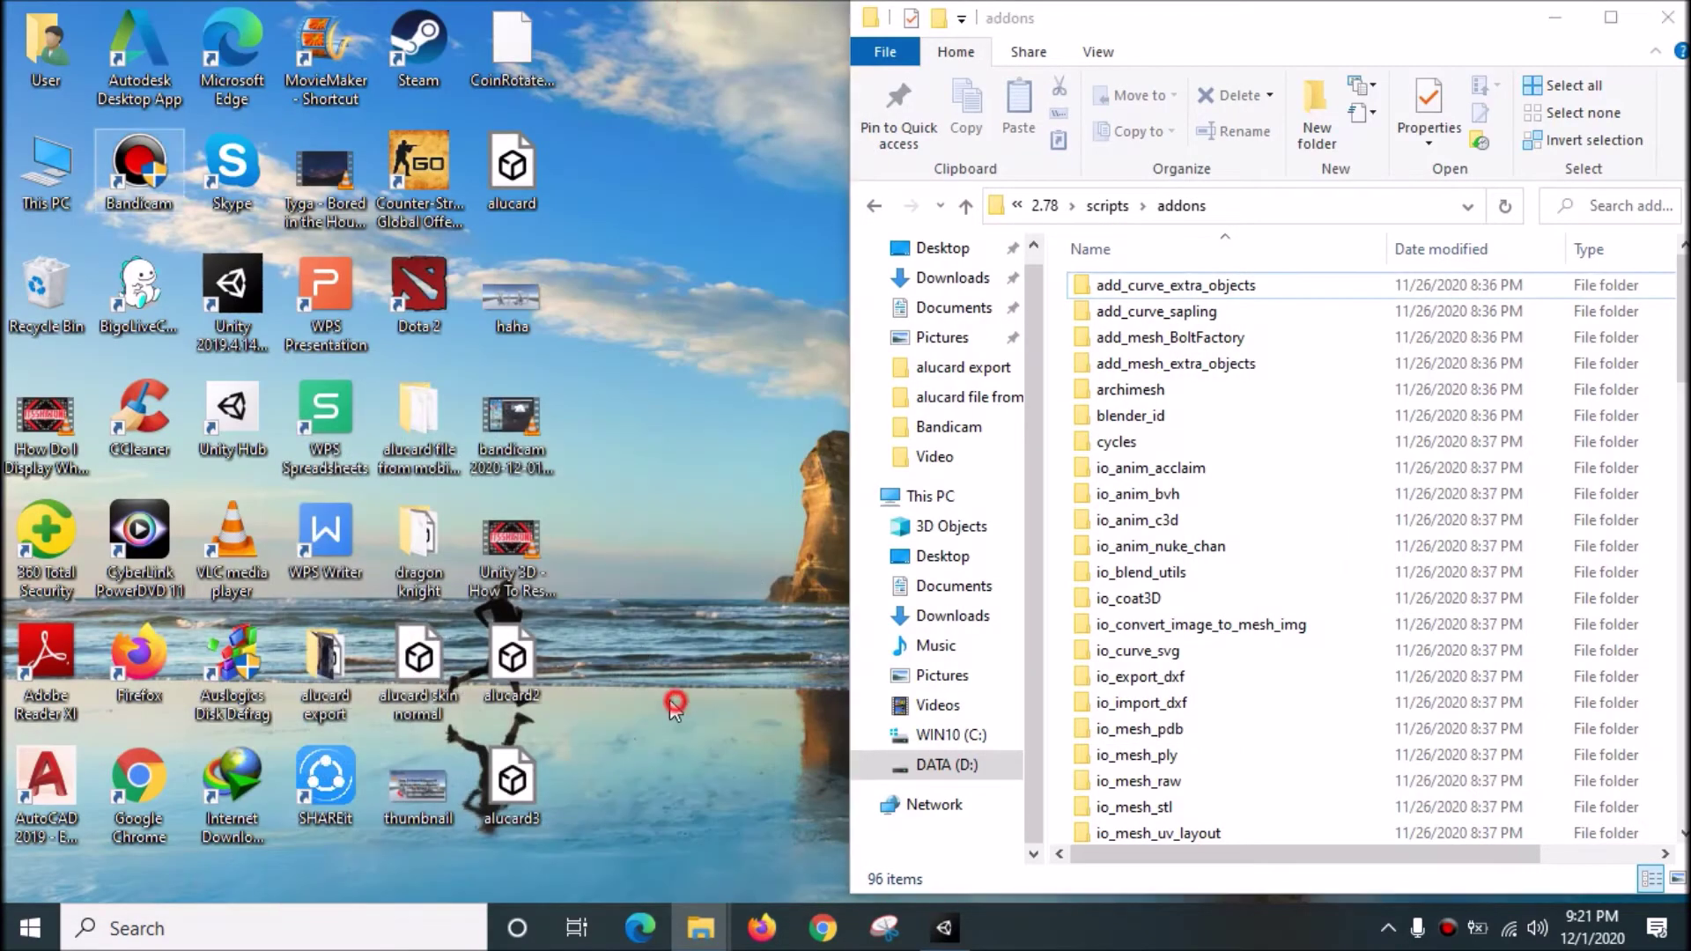
mouse_move(700, 927)
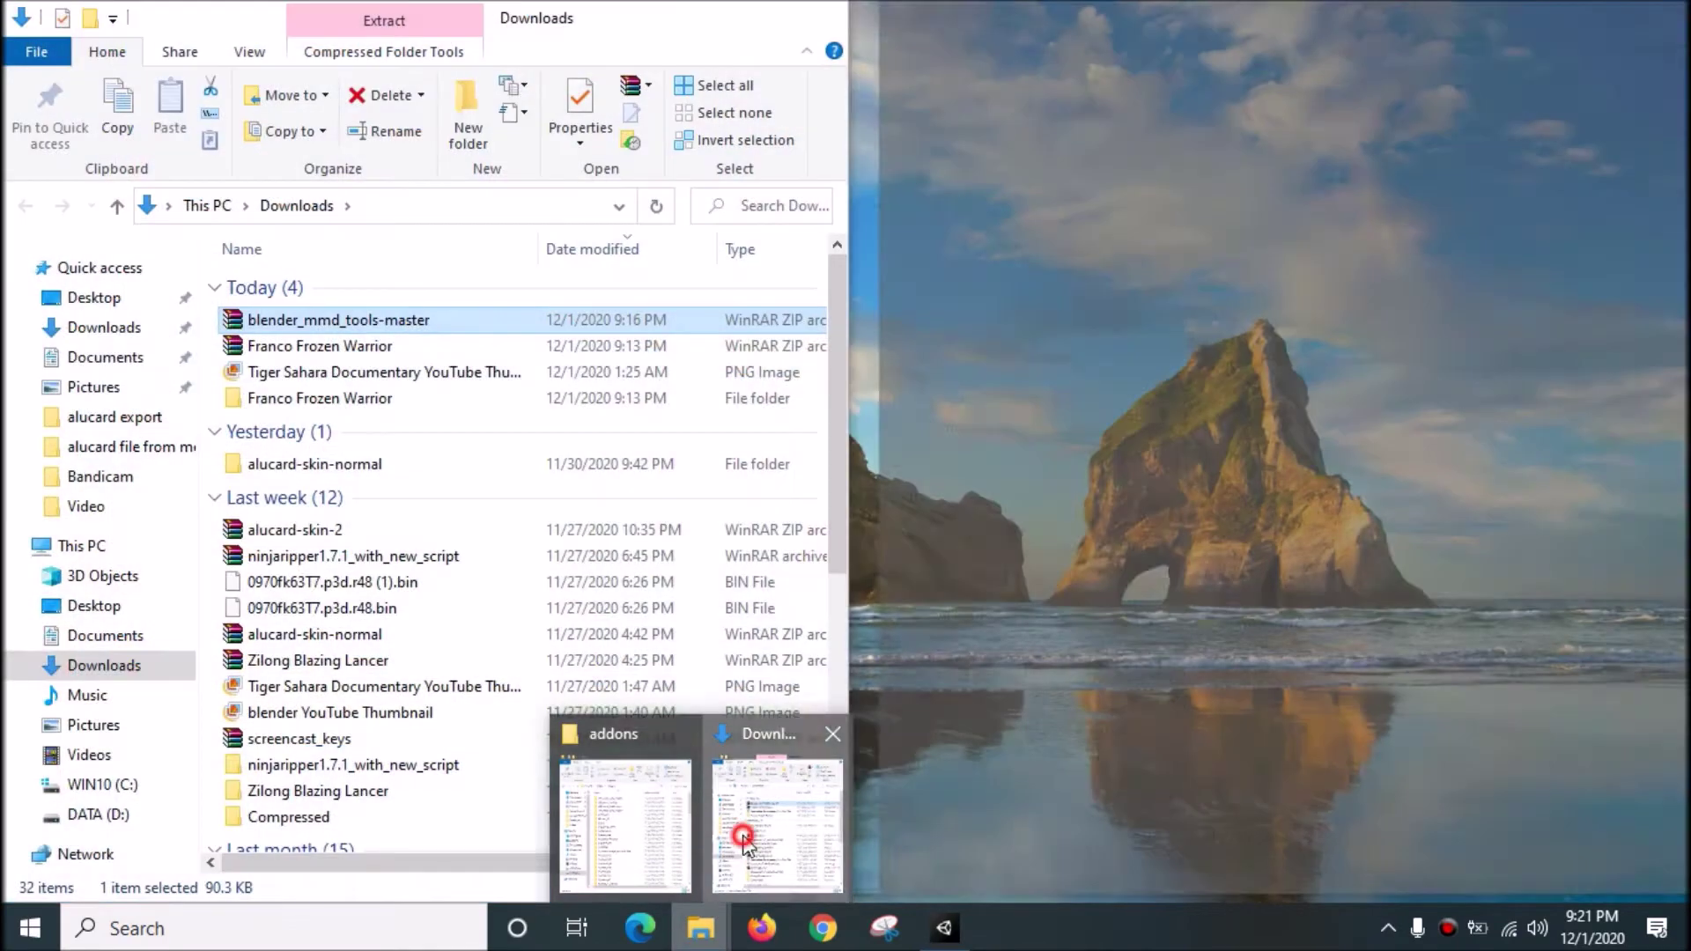
left_click(744, 836)
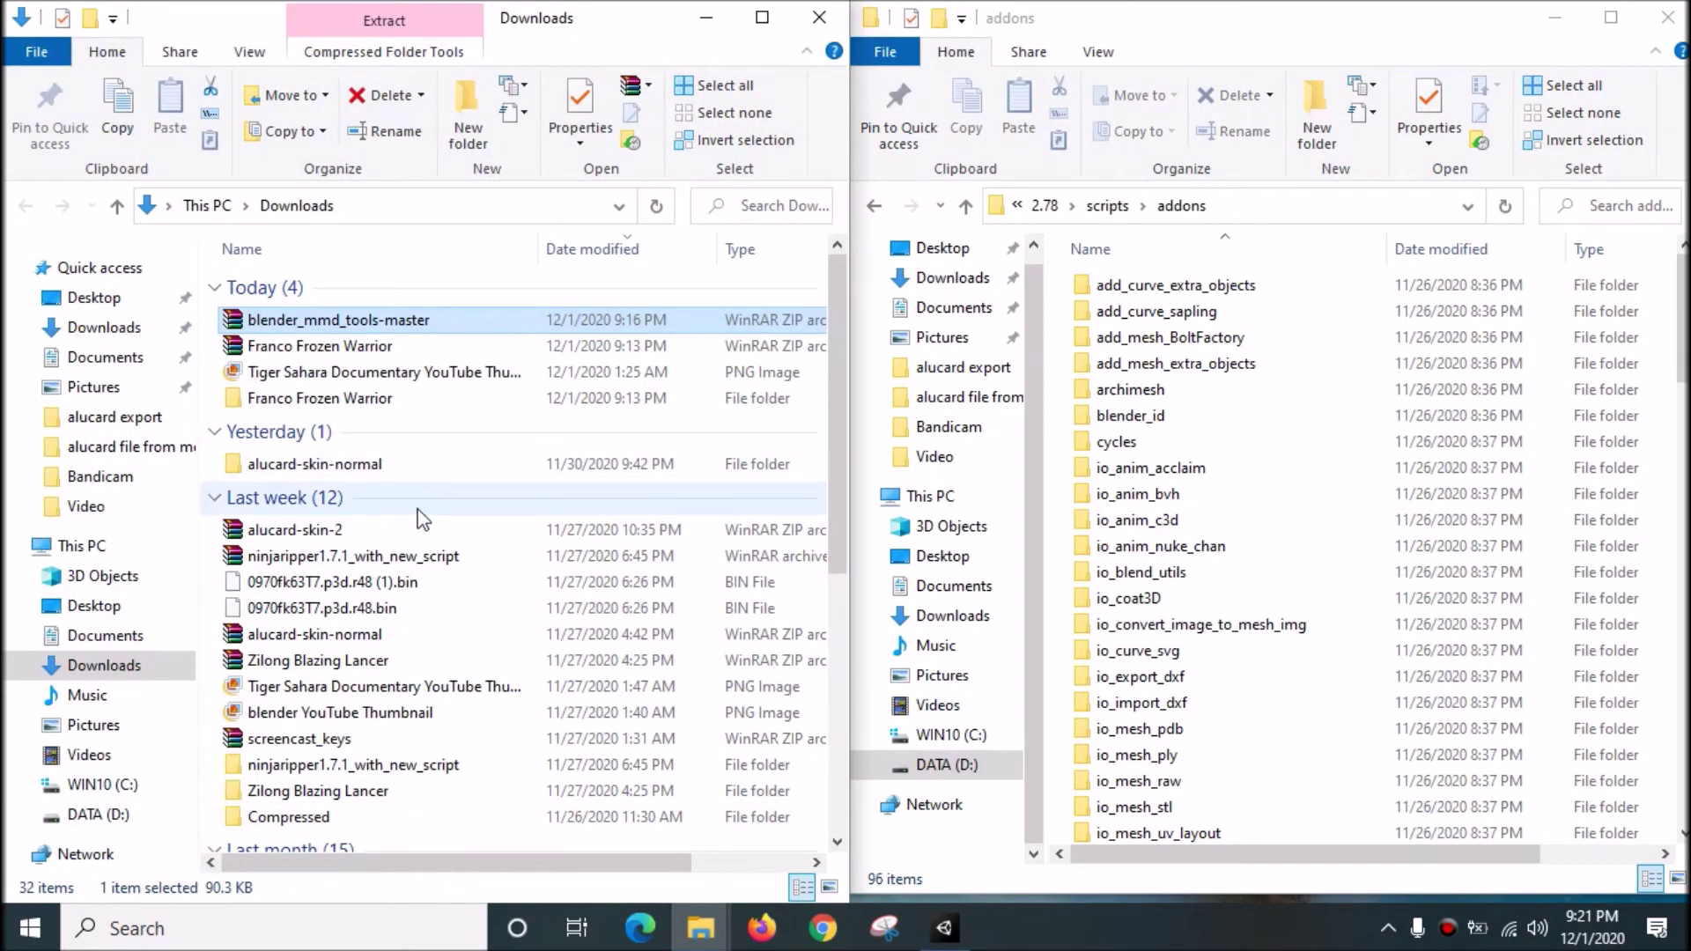
left_click(1667, 17)
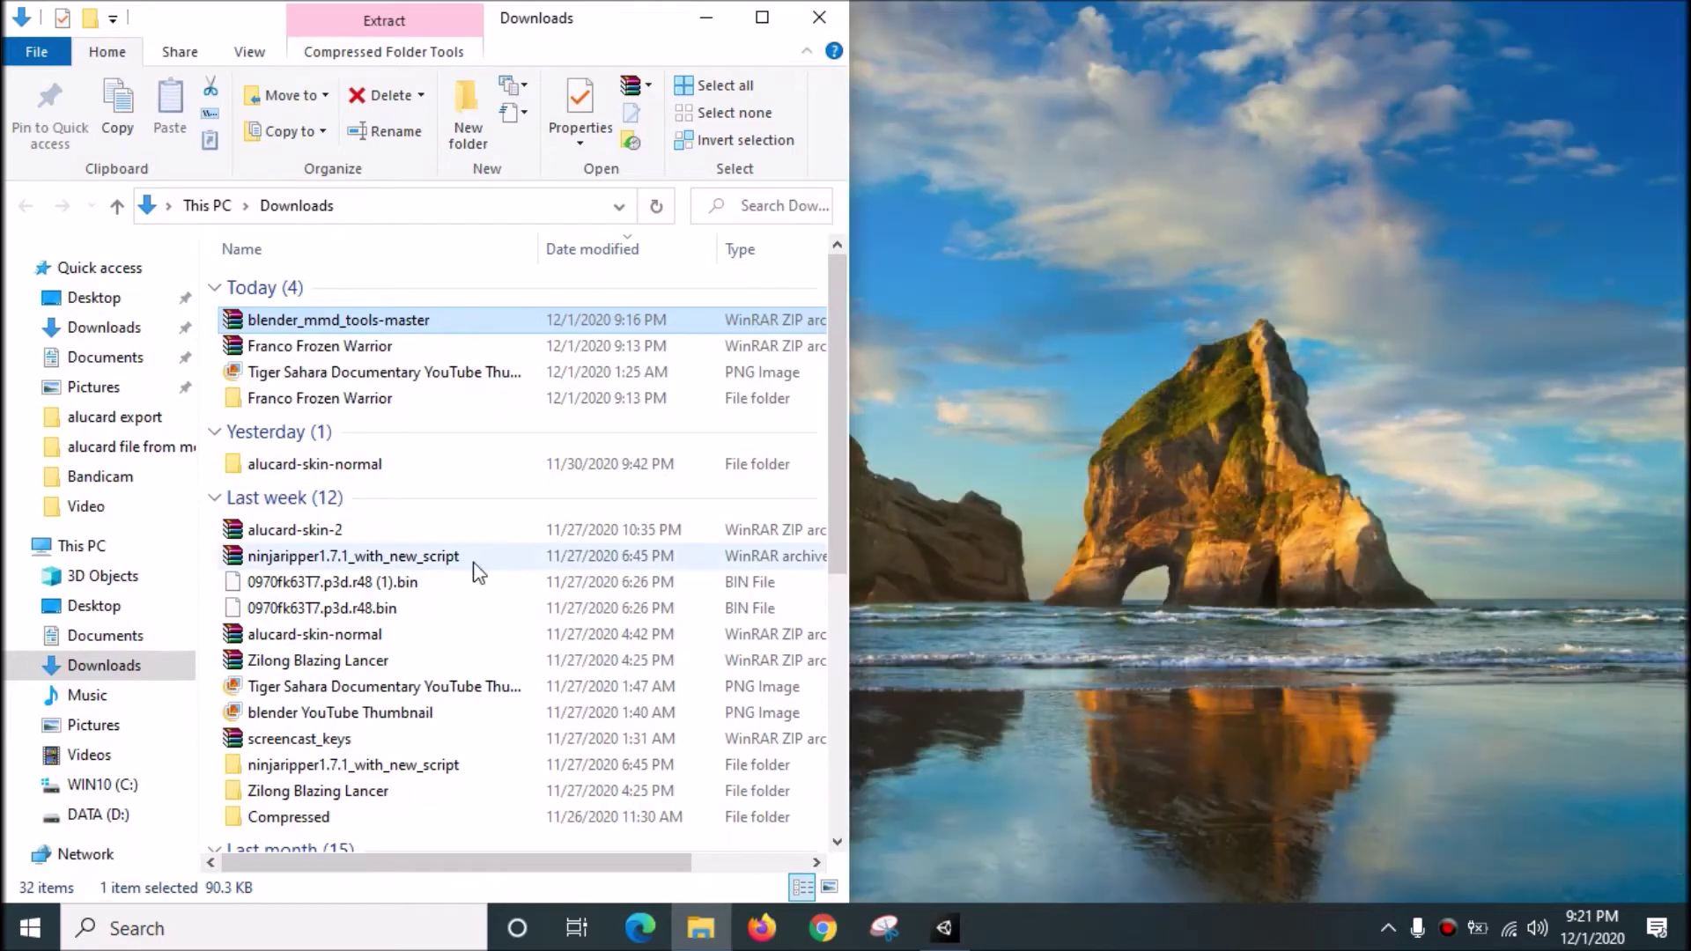
- Extract blender_mmd_tools-master.zip to its own folder, open down to mmd_tools, then minimize Explorer
left_click(374, 322)
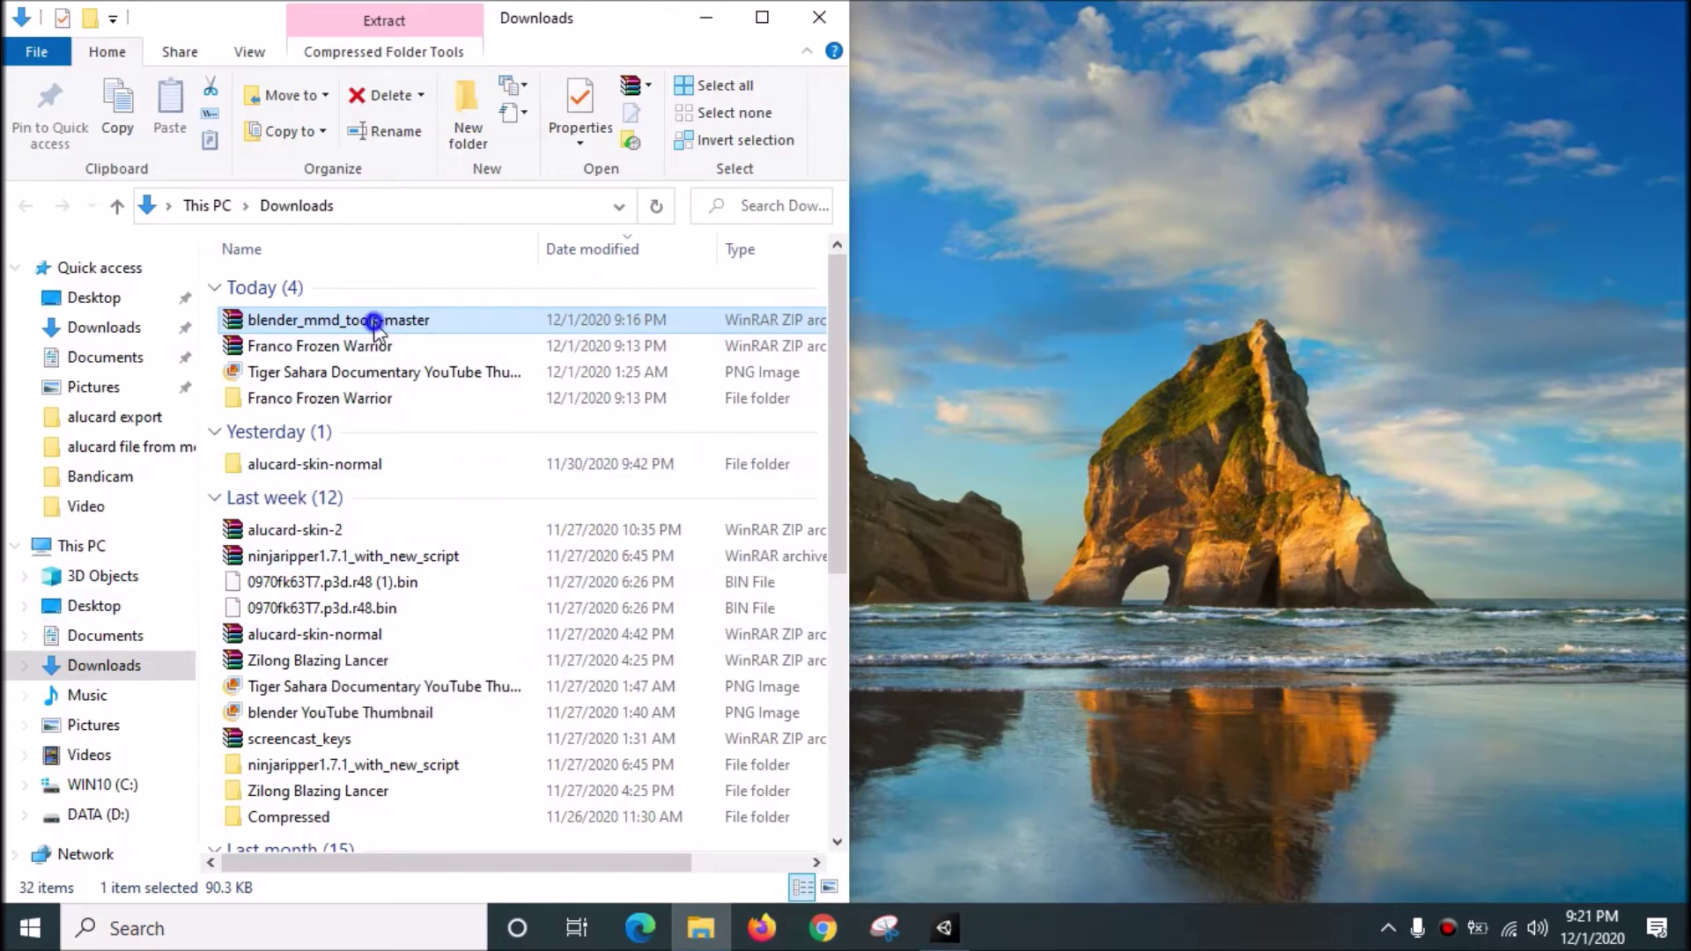
right_click(374, 414)
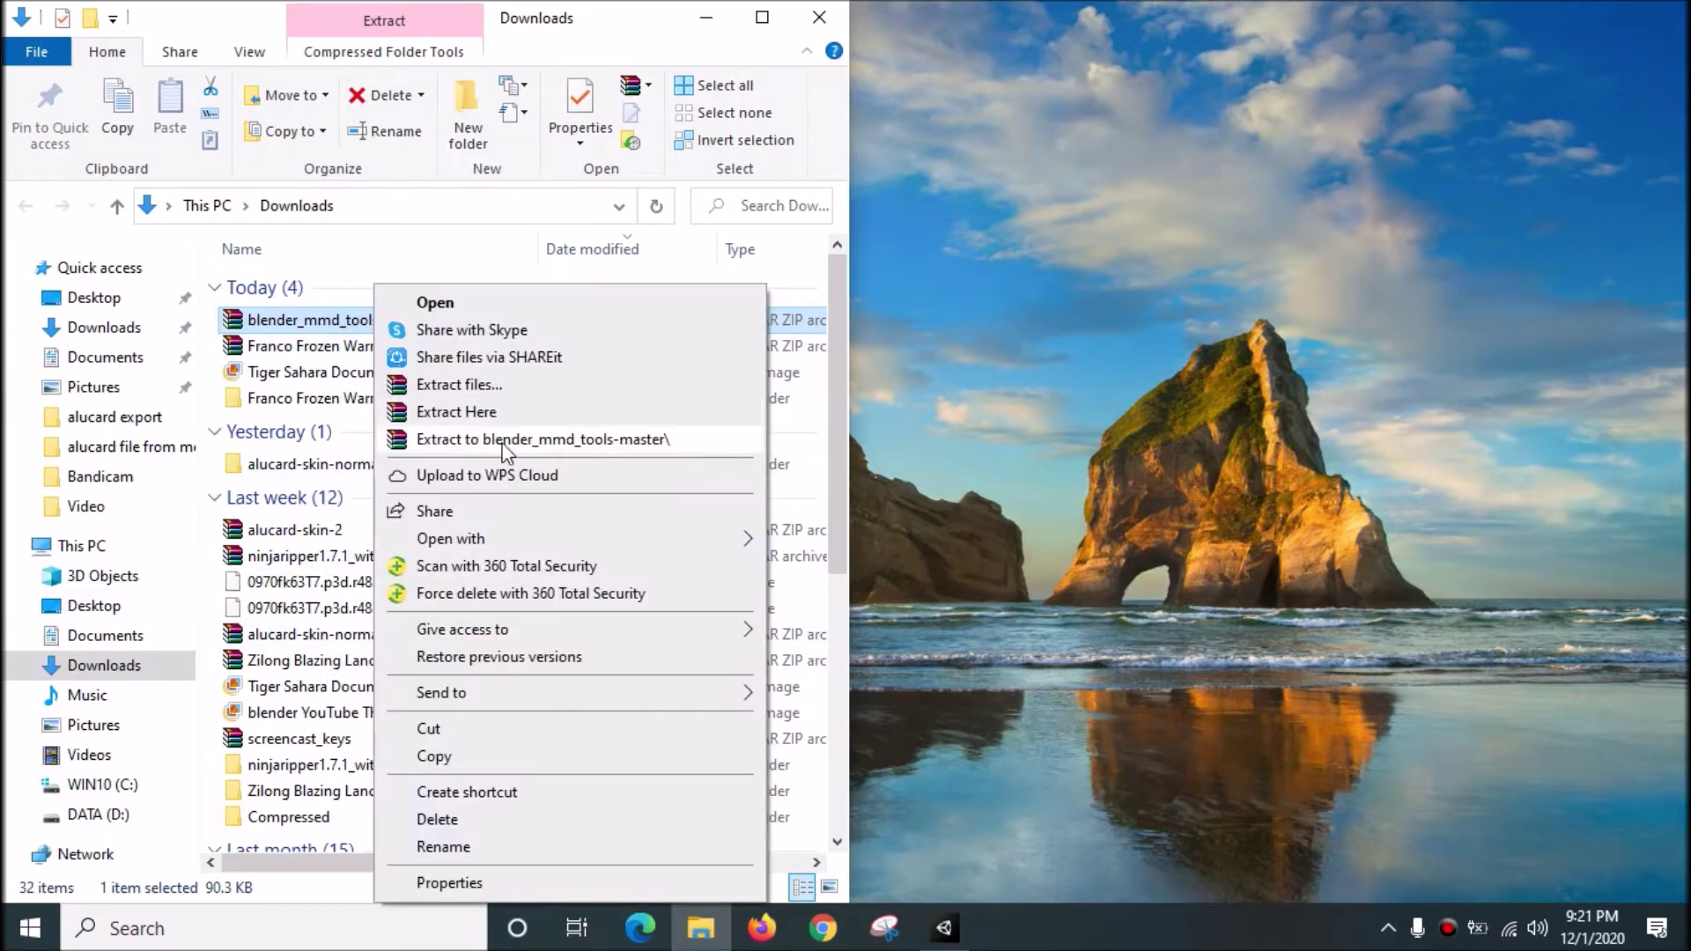
left_click(612, 440)
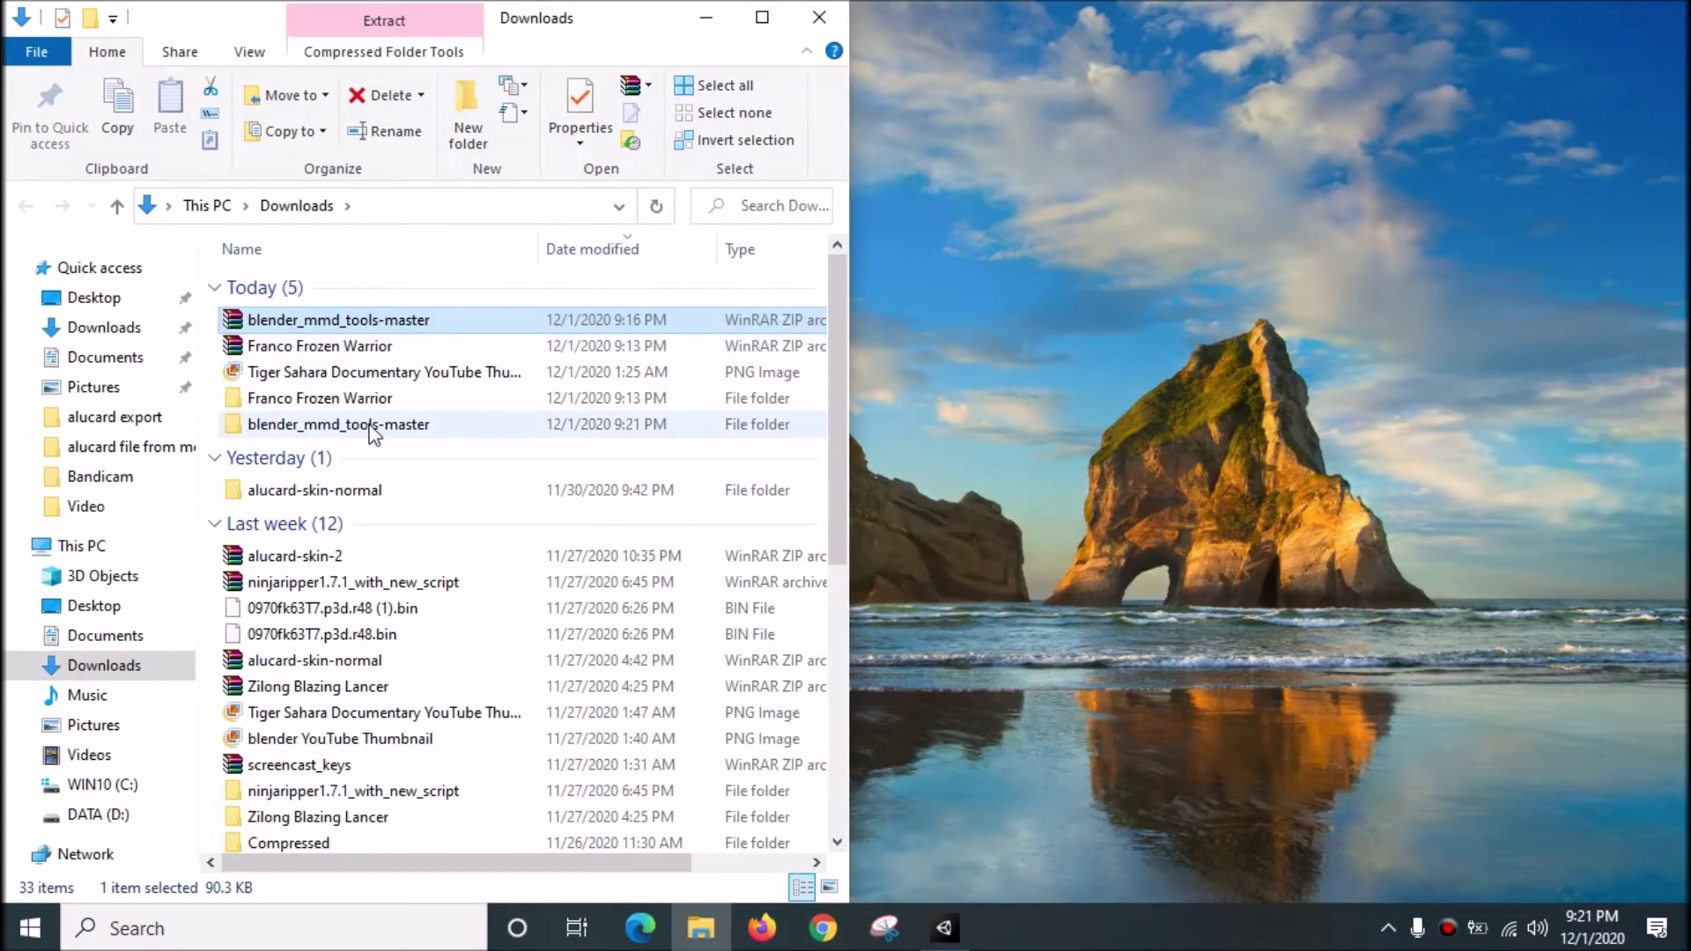
double_click(421, 427)
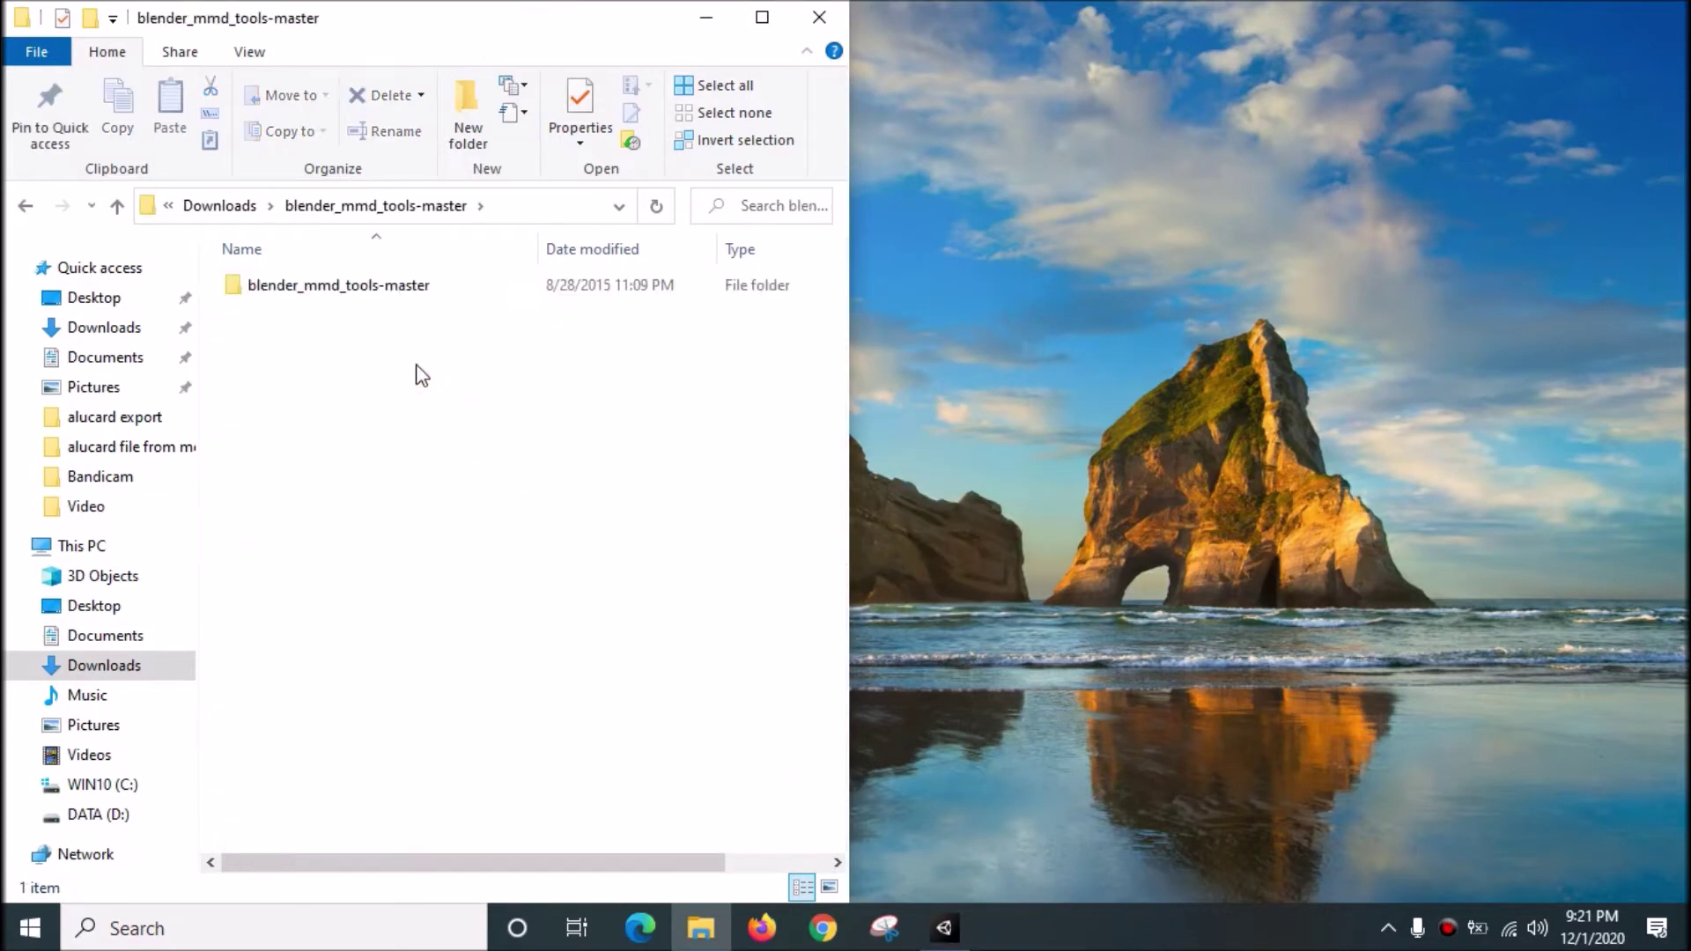
double_click(415, 289)
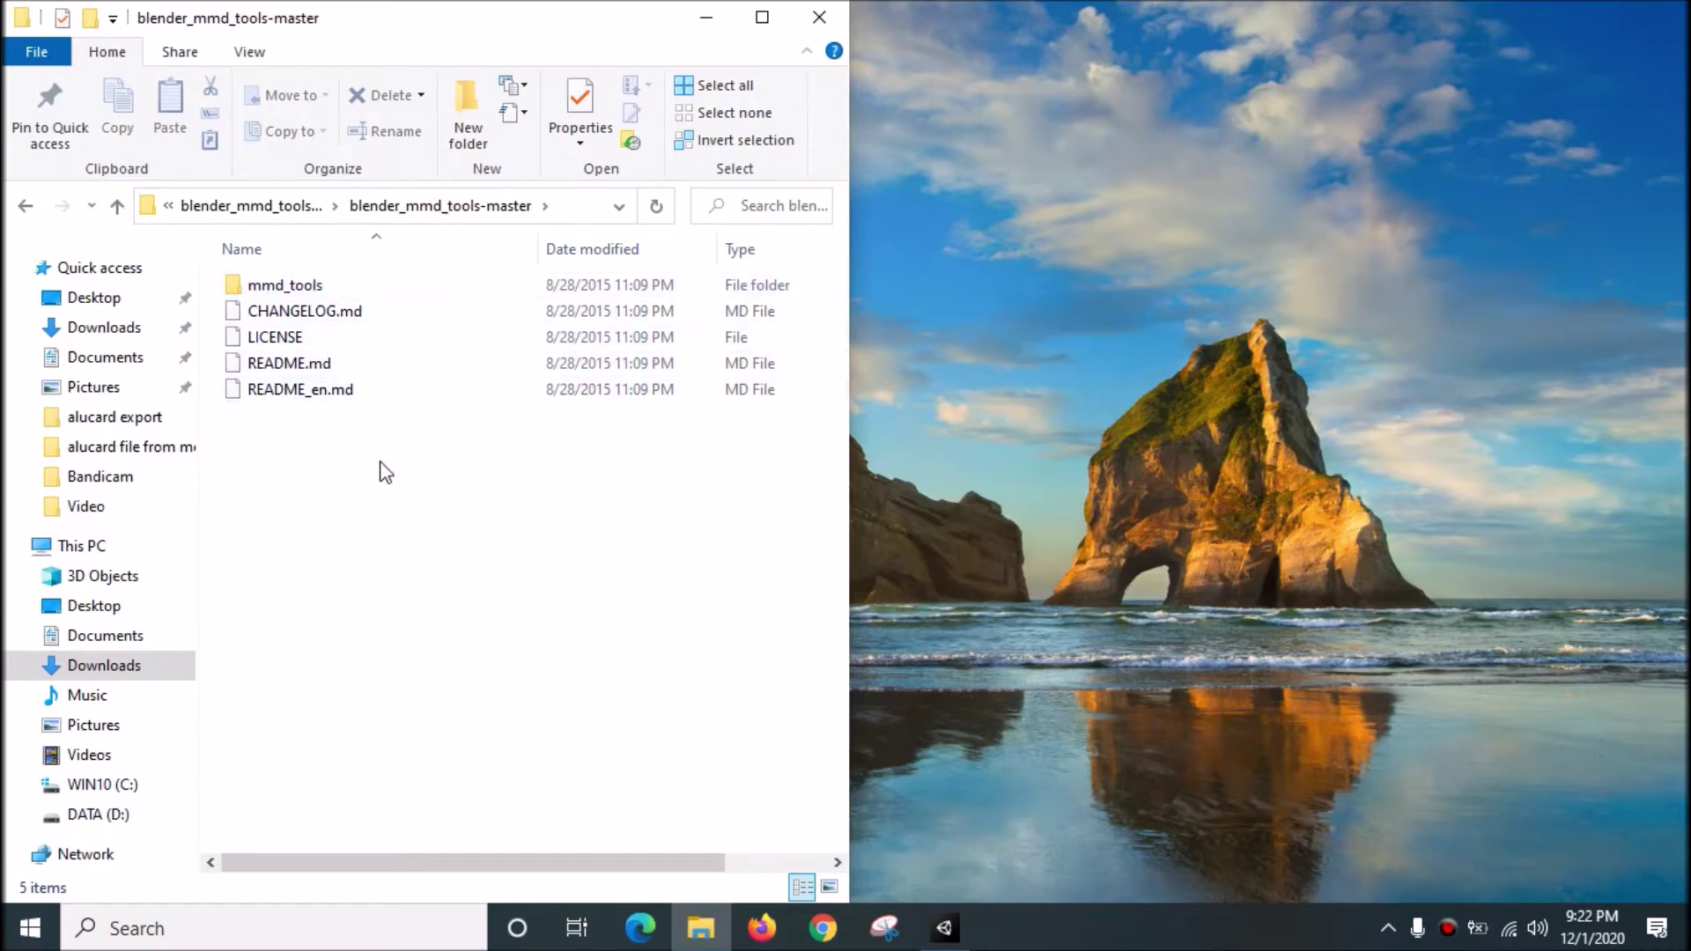
left_click(319, 285)
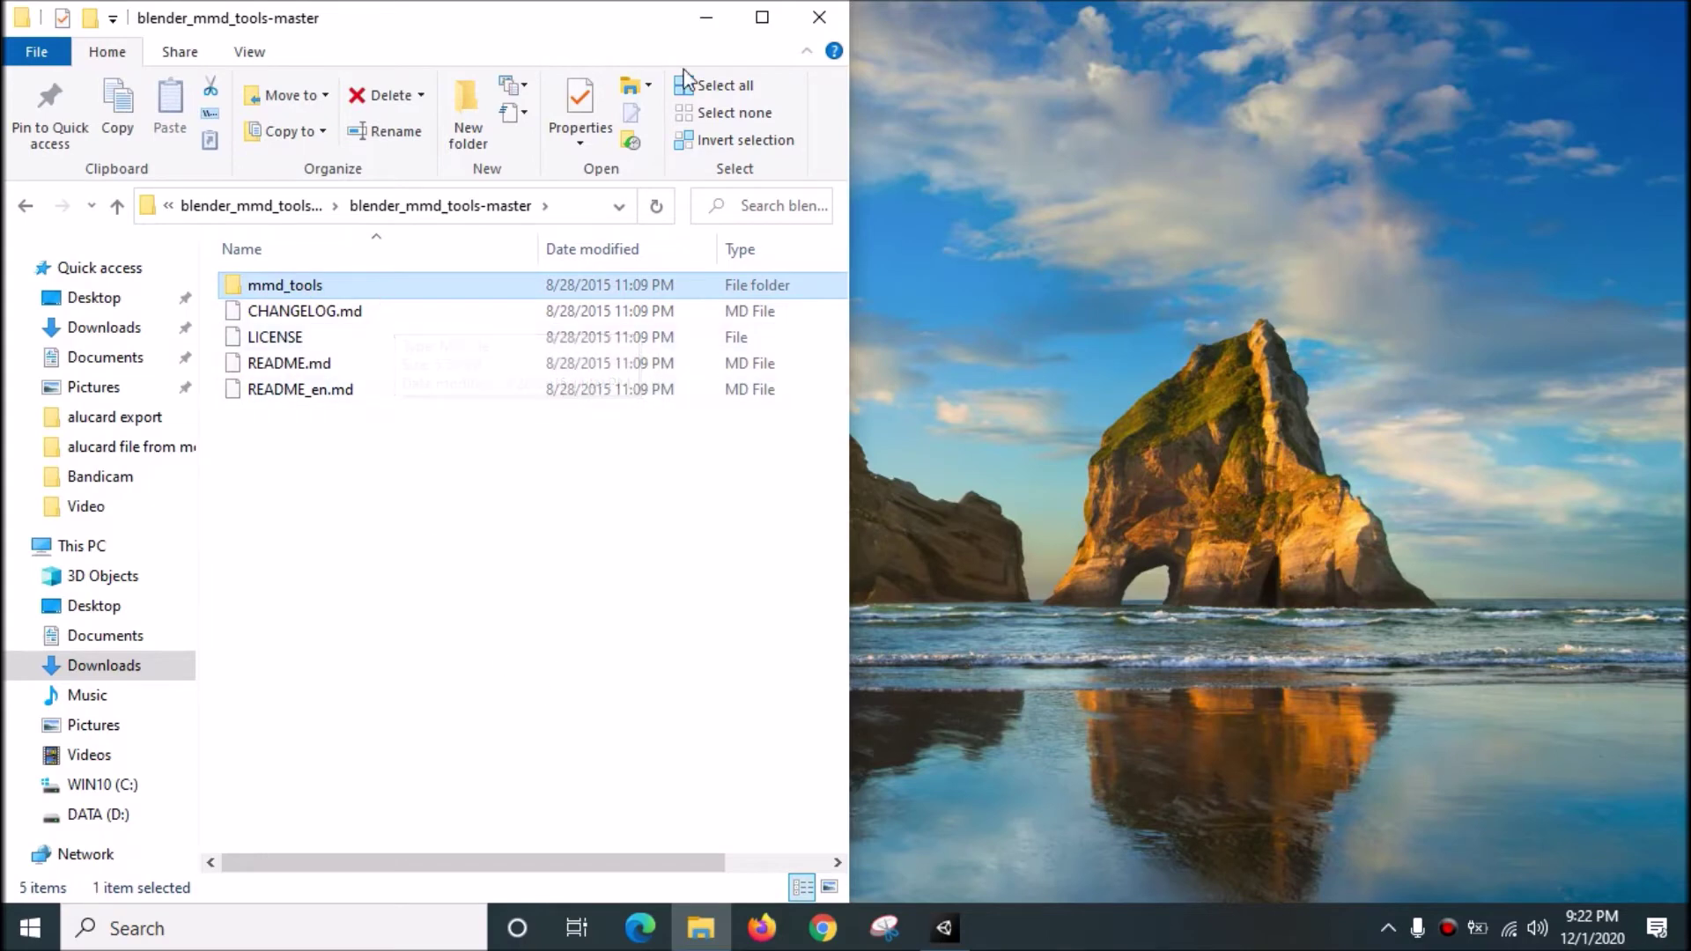
left_click(722, 22)
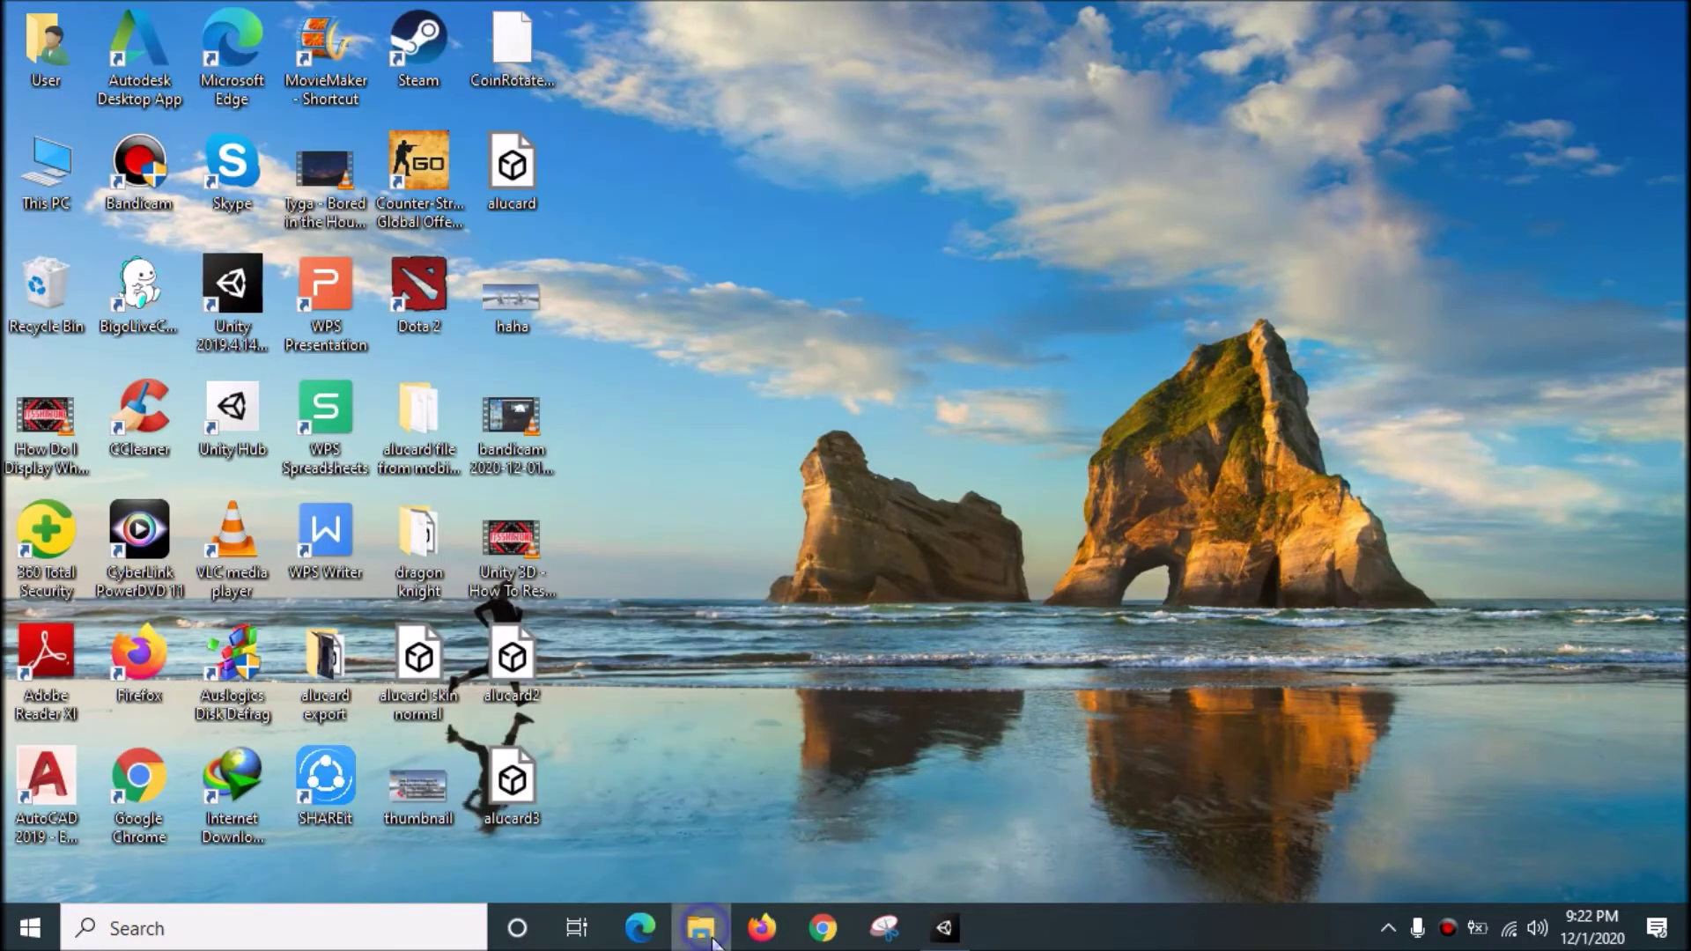
- Open a new File Explorer window snapped to the right half of the screen
right_click(709, 924)
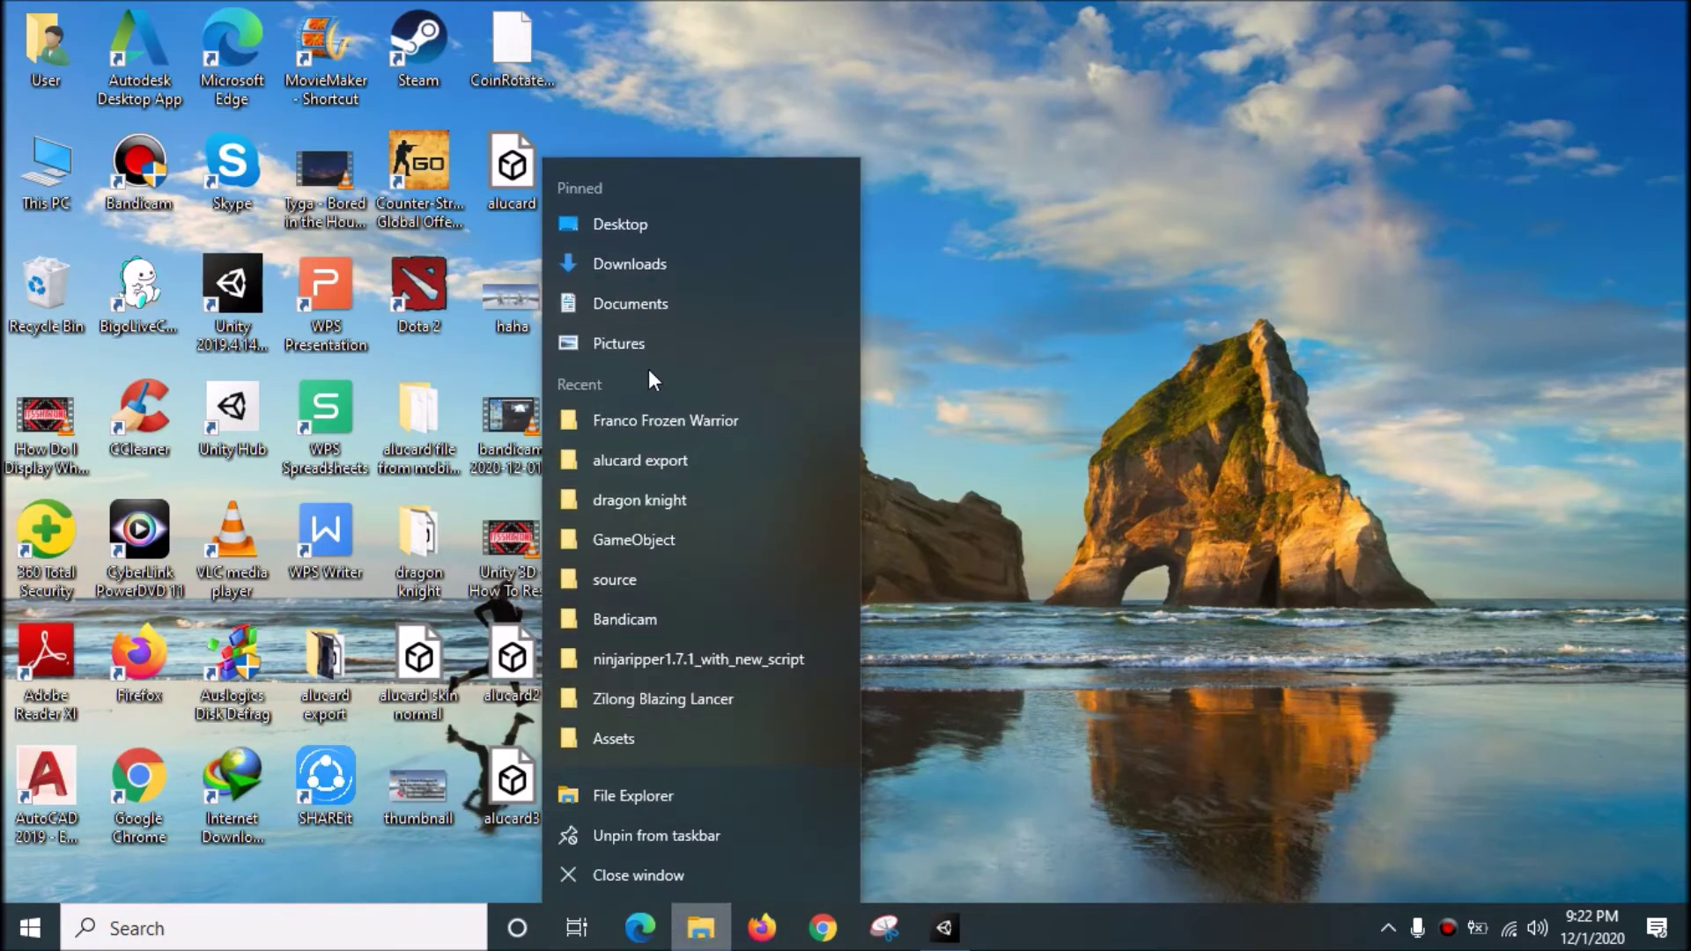
left_click(665, 797)
left_click_drag(849, 70, 849, 247)
left_click_drag(1088, 249, 1687, 264)
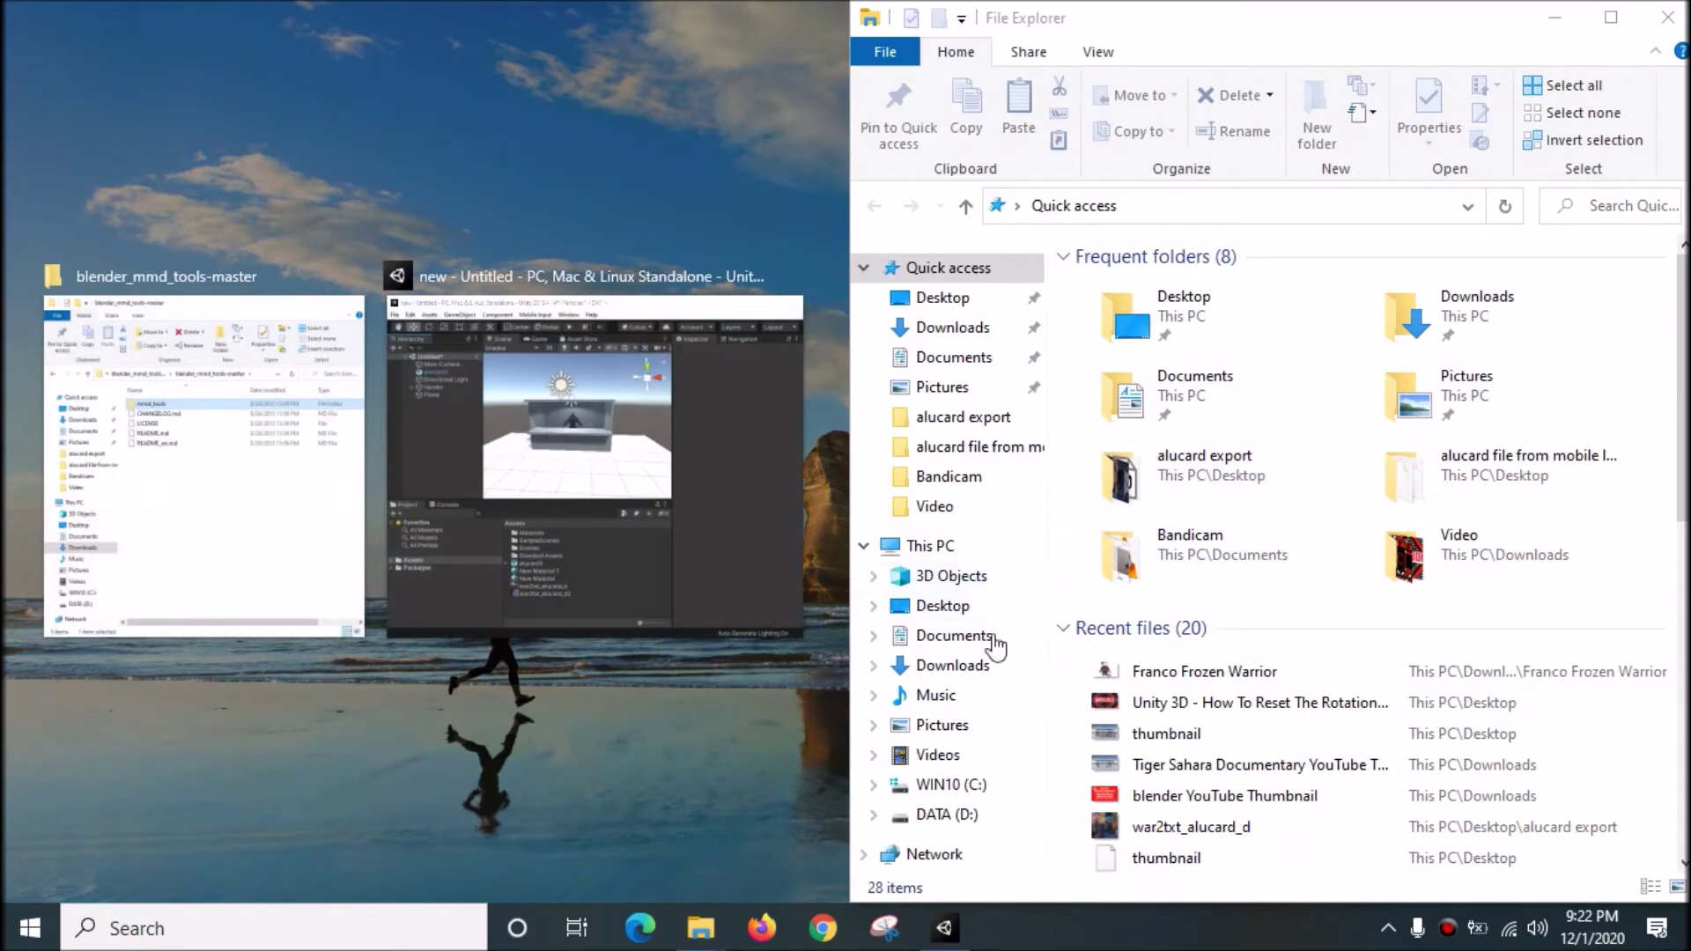
left_click(828, 388)
- Browse to DATA (D:) > blender-2.78b-windows64 > 2.78 > scripts in a full-screen window
left_click(930, 545)
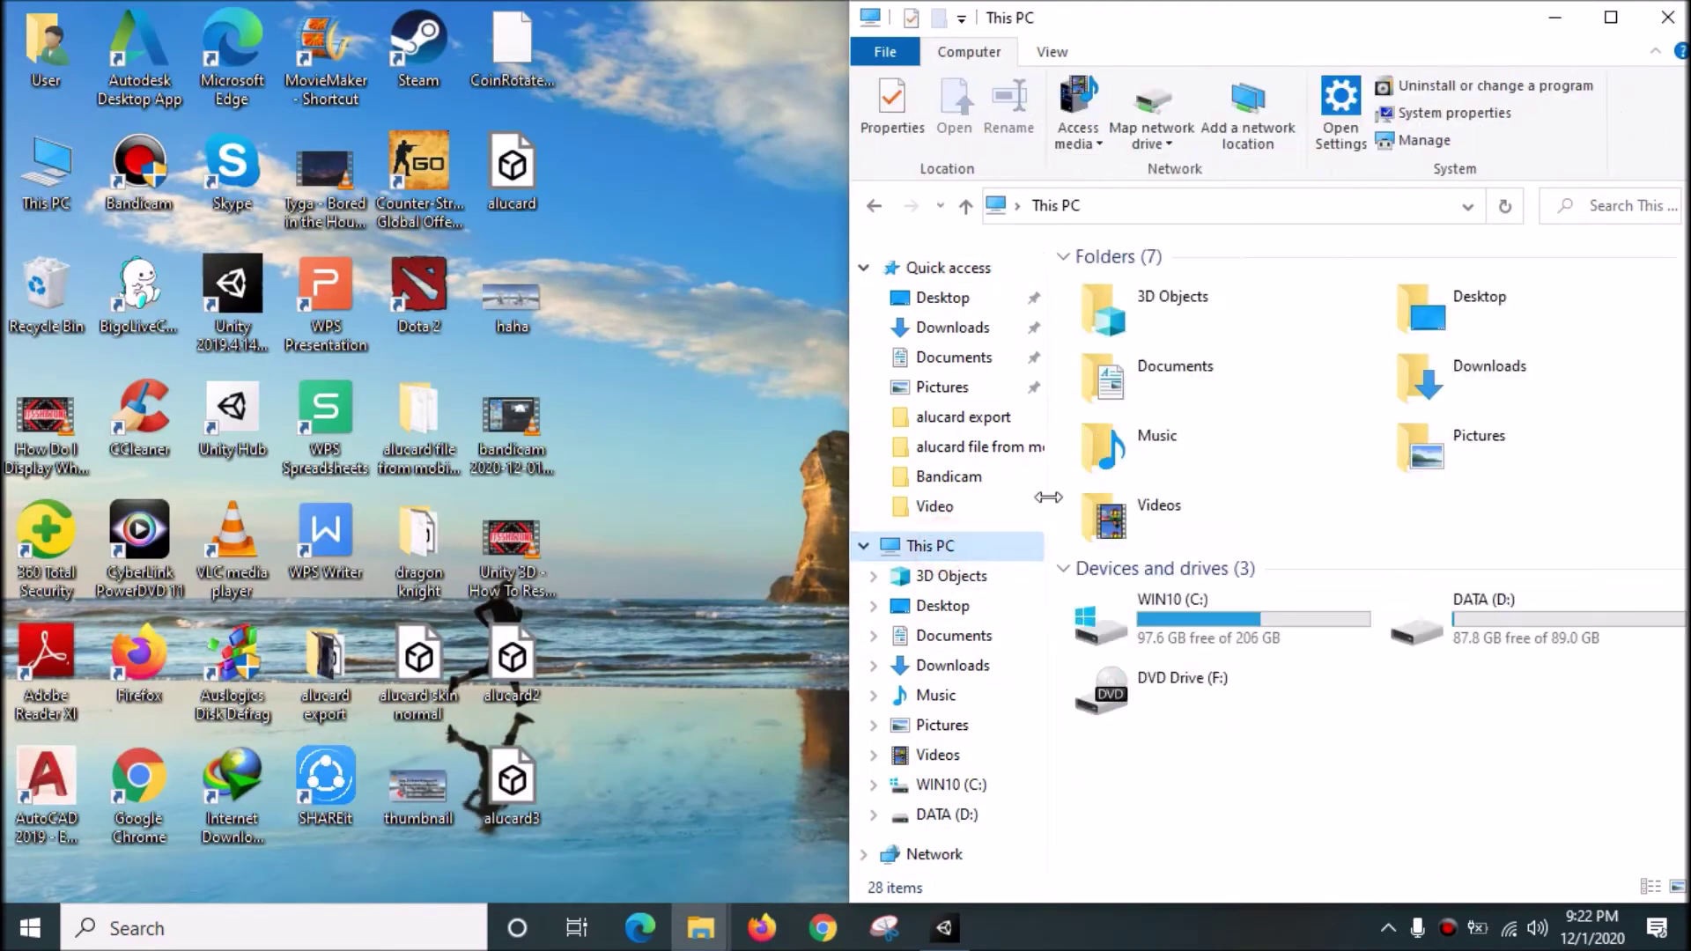
double_click(1604, 642)
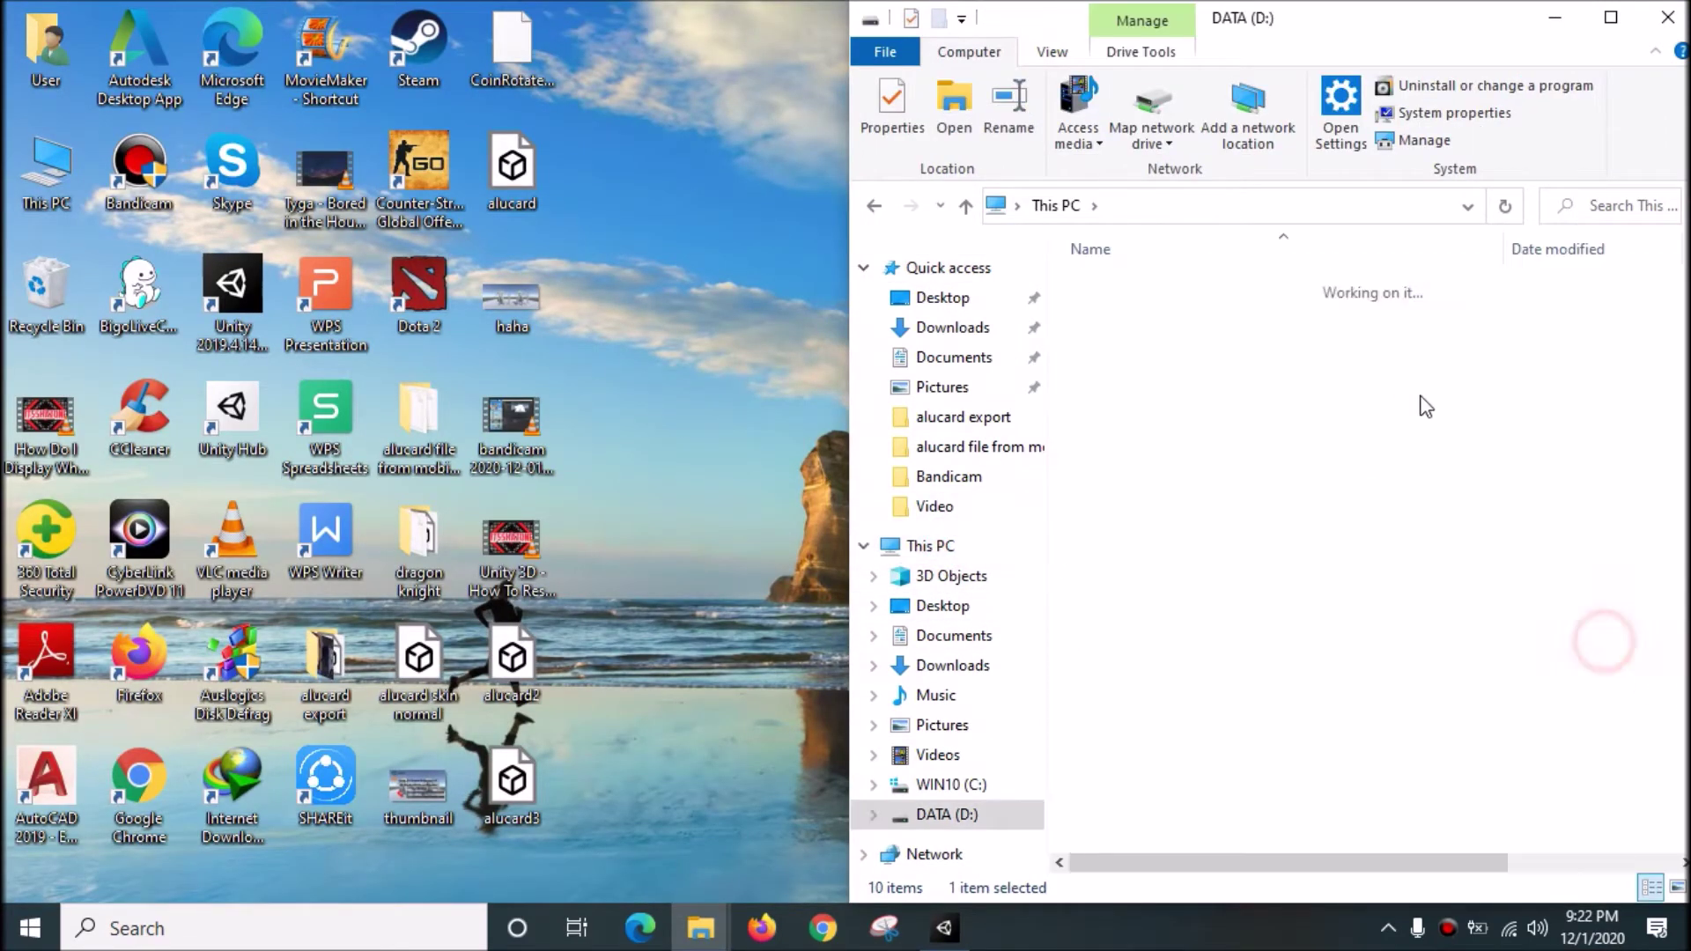
double_click(1228, 286)
double_click(1227, 286)
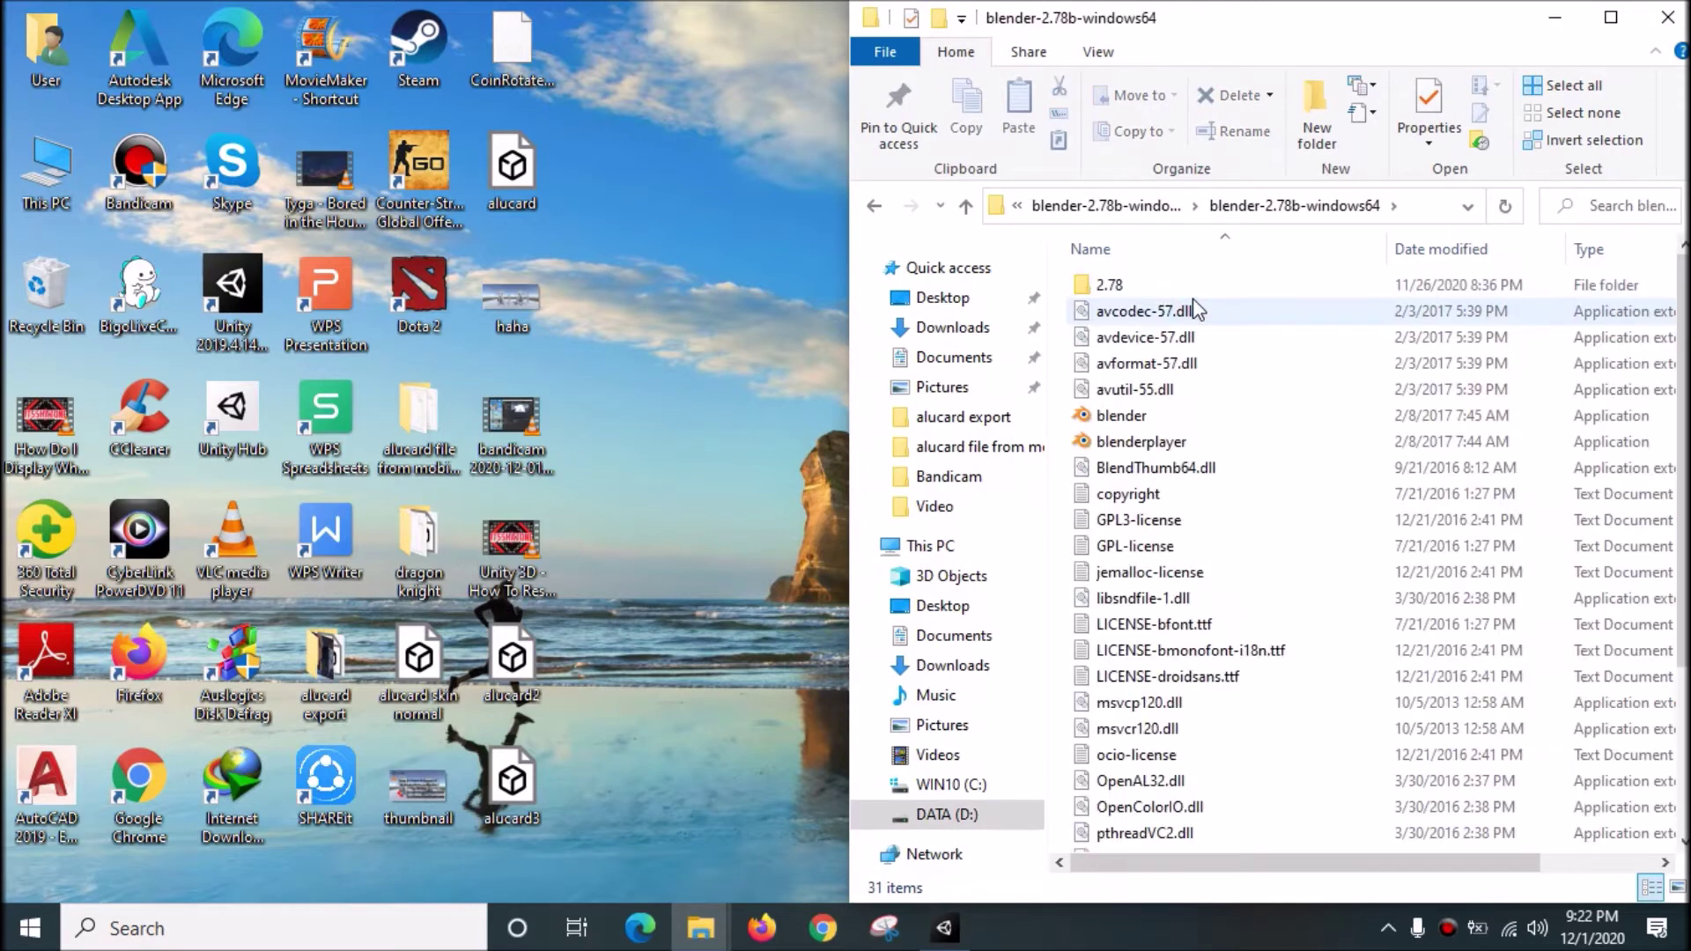
double_click(1189, 286)
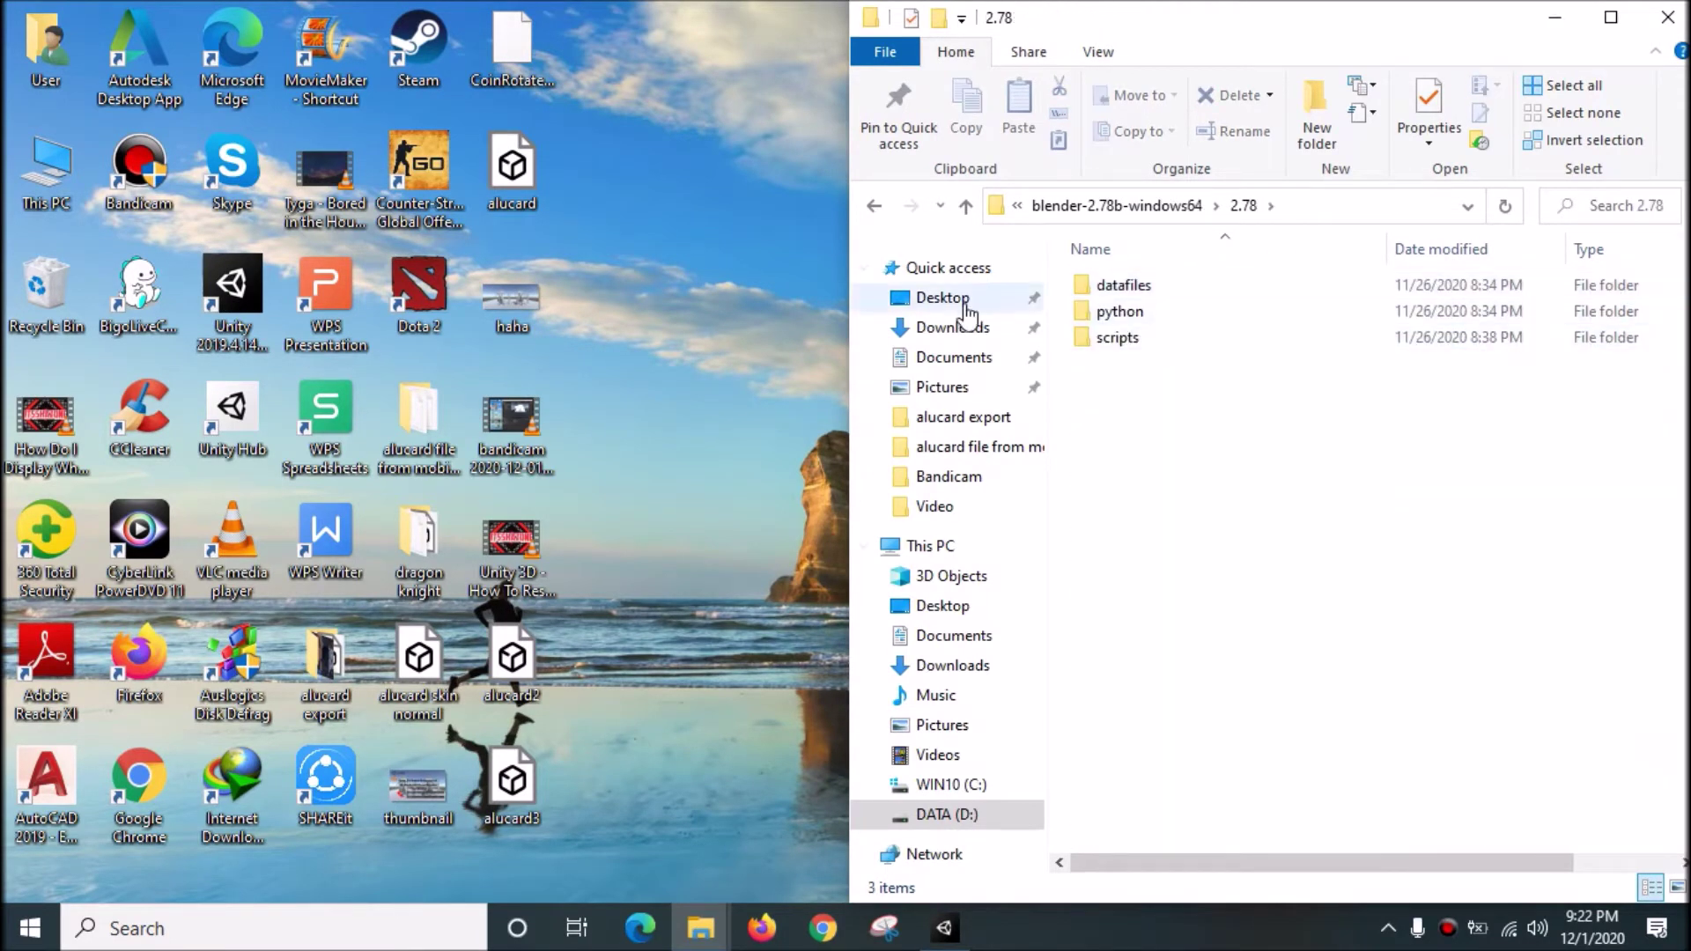
left_click_drag(849, 293, 5, 293)
double_click(450, 335)
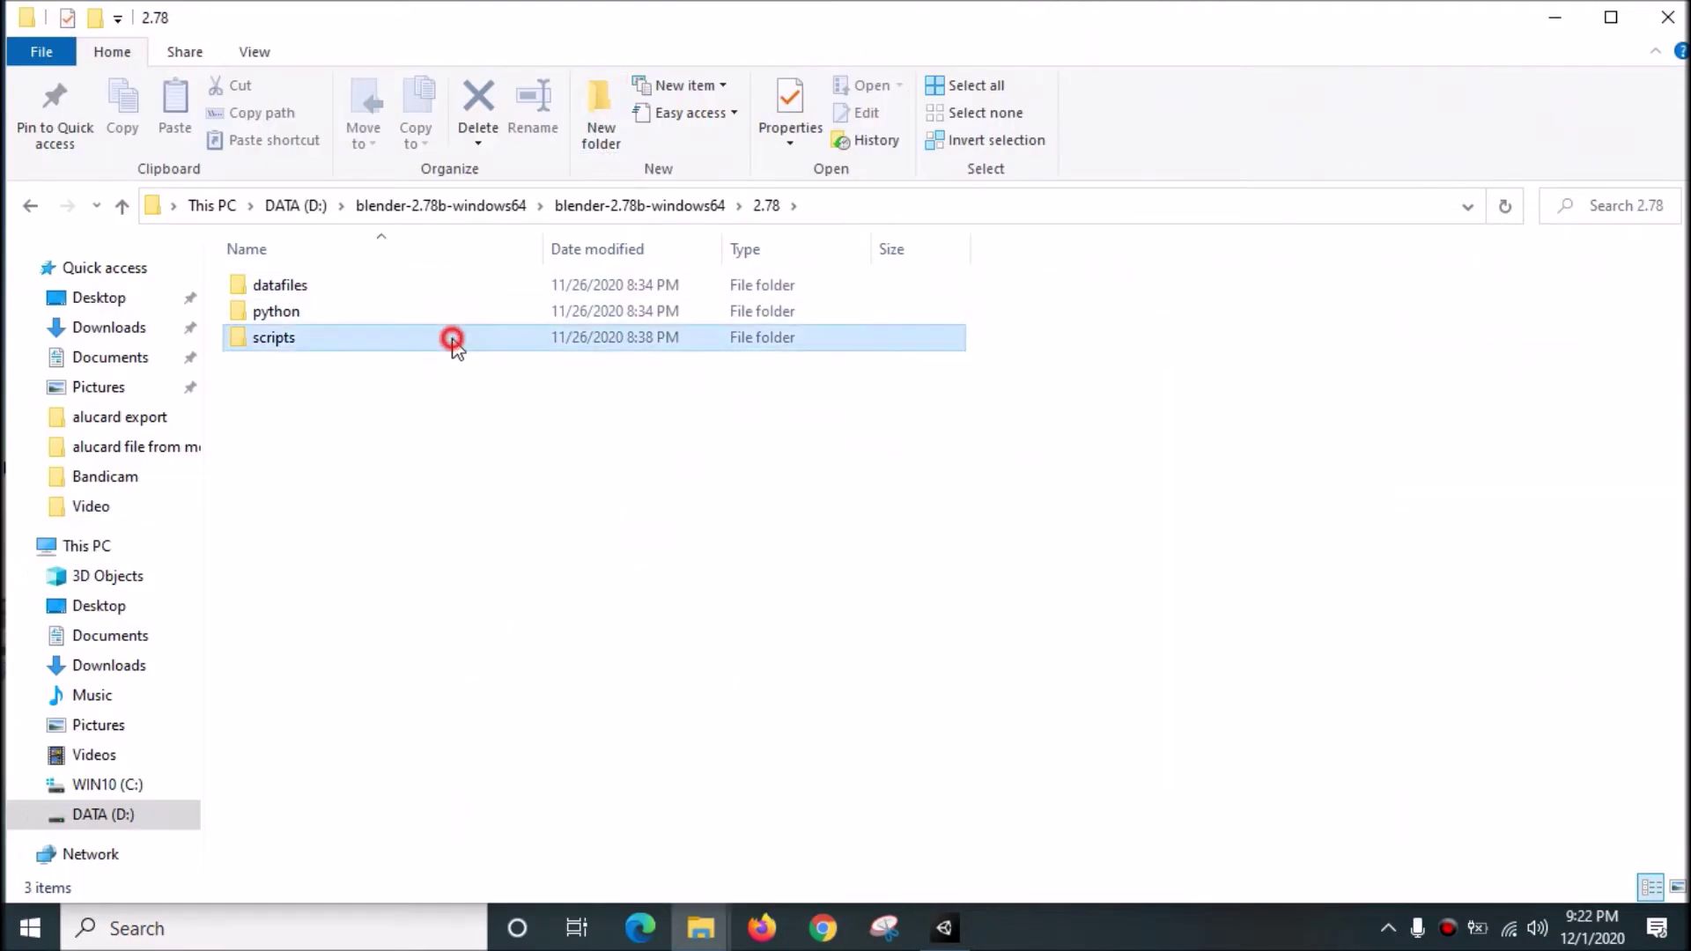
- Open the addons folder and arrange it side by side with the blender_mmd_tools-master window
double_click(362, 285)
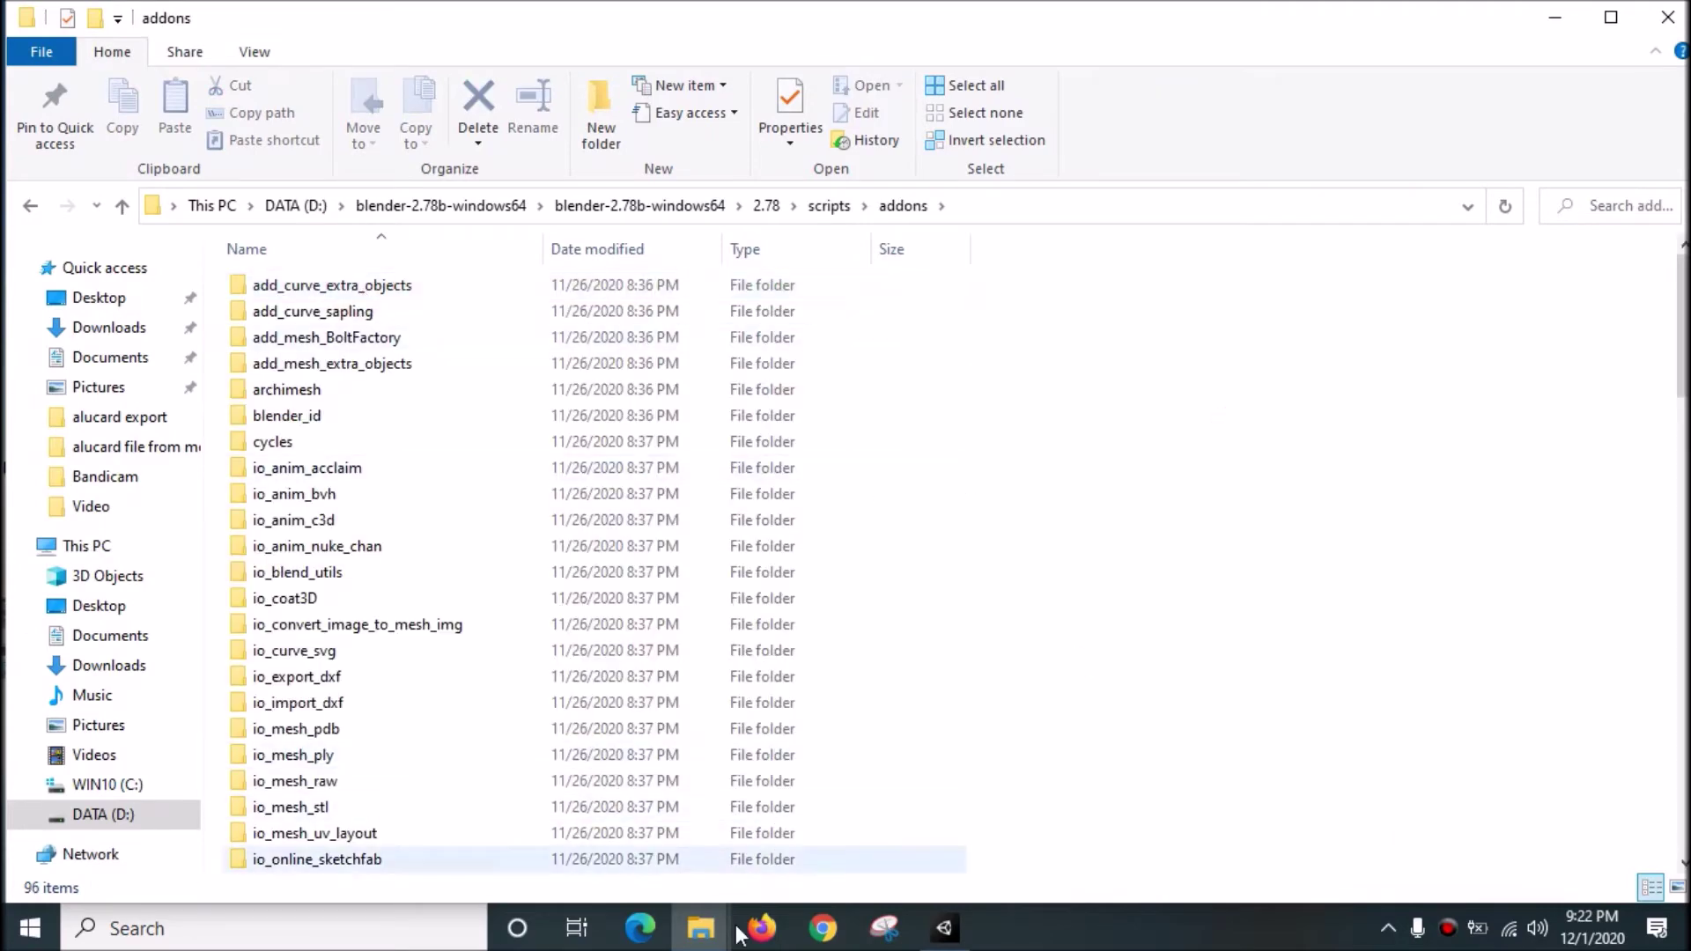
mouse_move(700, 928)
left_click(626, 829)
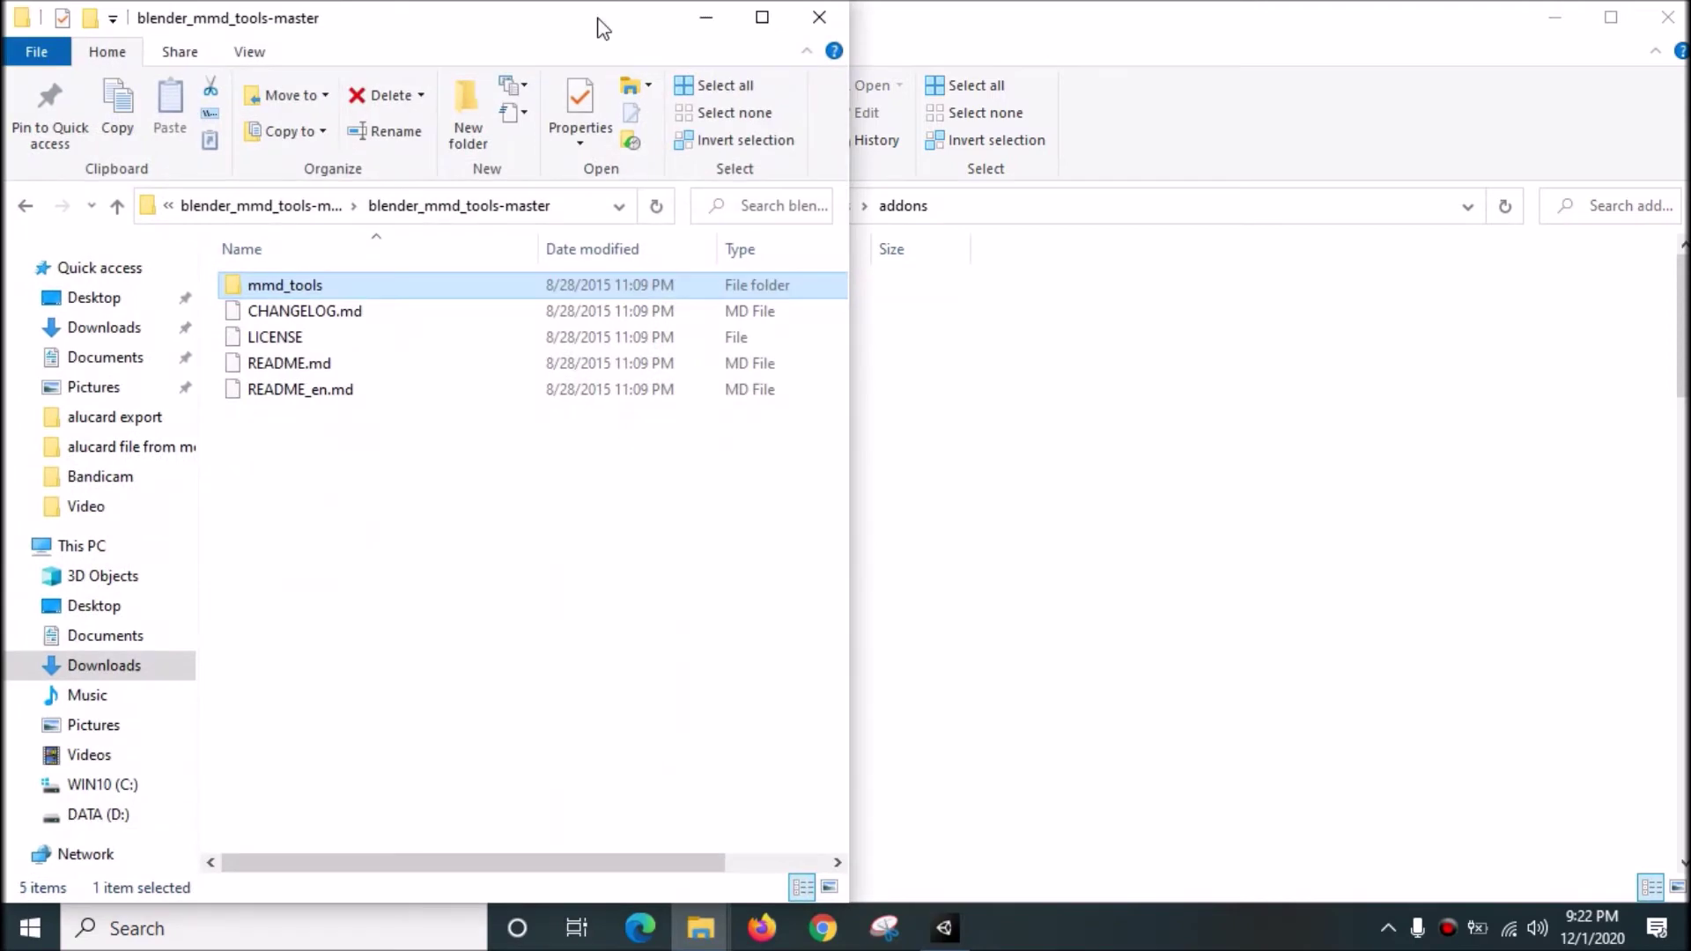
left_click_drag(615, 39, 1690, 281)
left_click(575, 117)
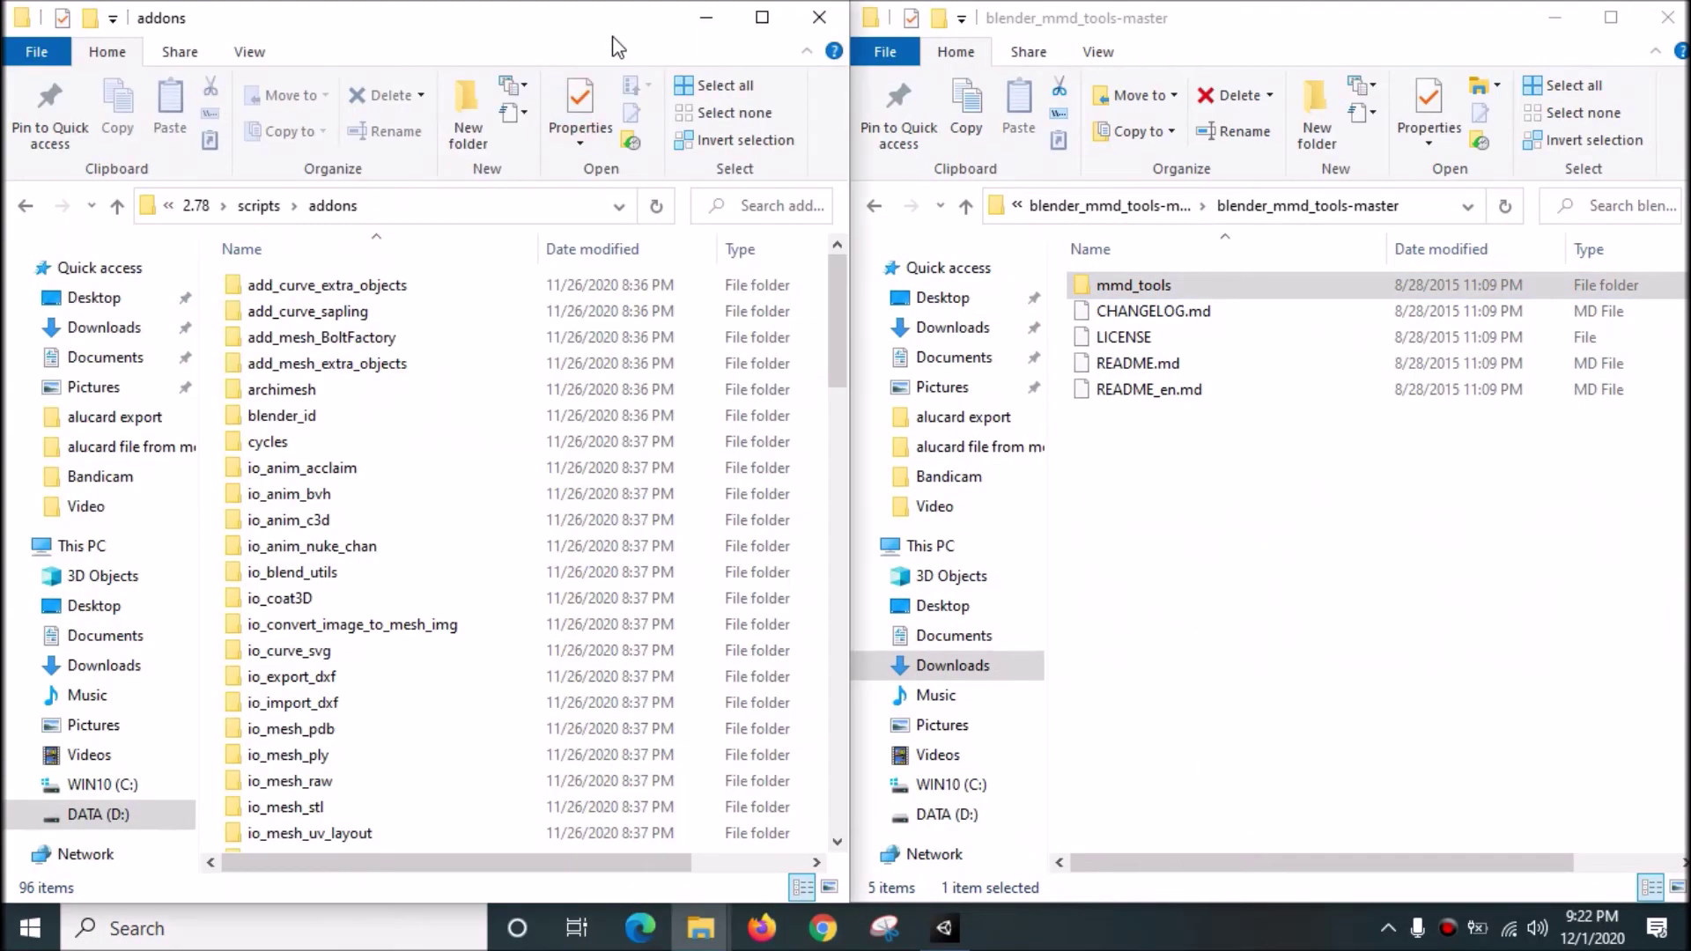
- Copy the mmd_tools folder into addons (now 97 items) and close the addons window
left_click_drag(1200, 288, 341, 213)
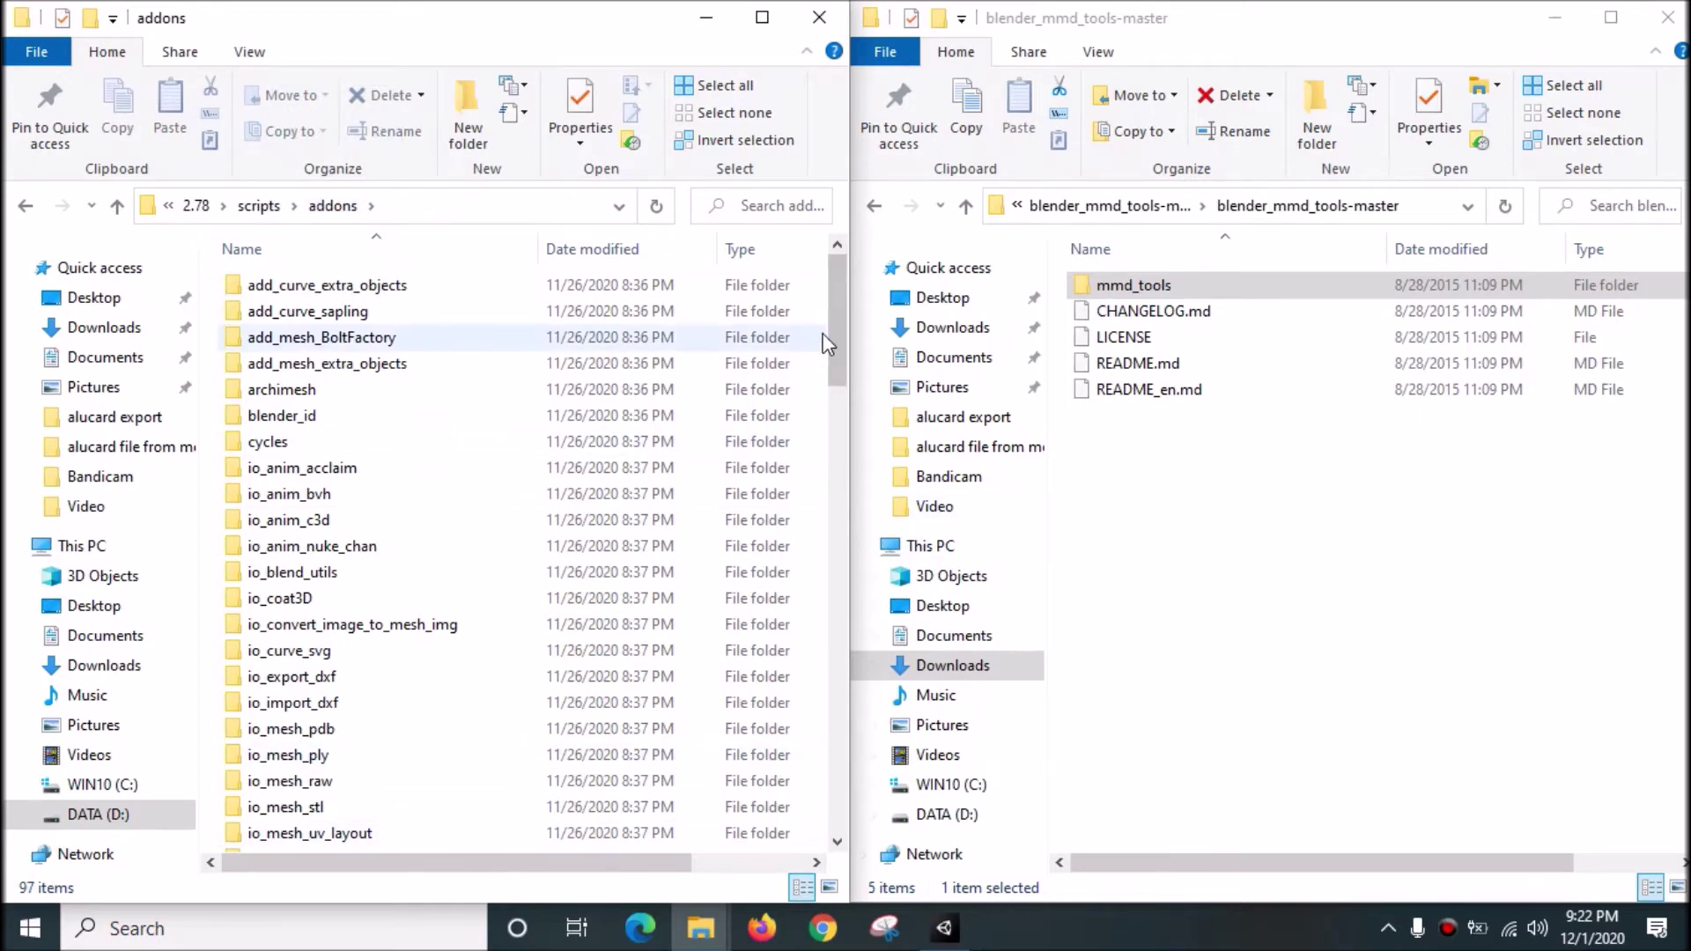
left_click_drag(833, 340, 815, 452)
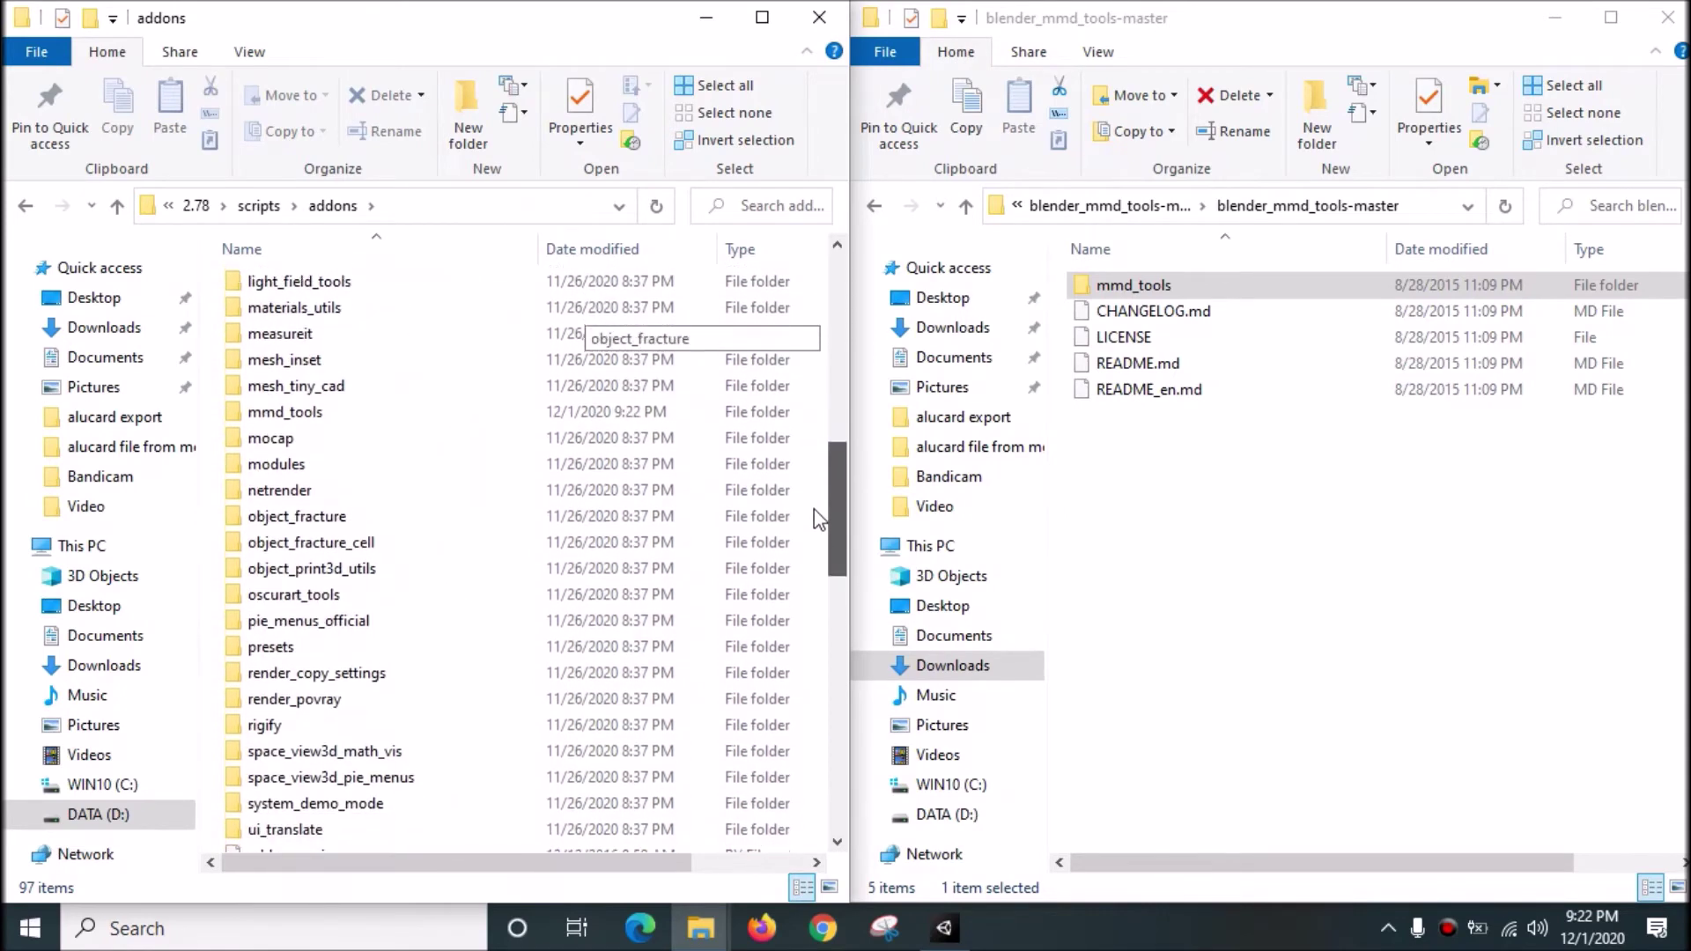
scroll(819, 518, "up", 1)
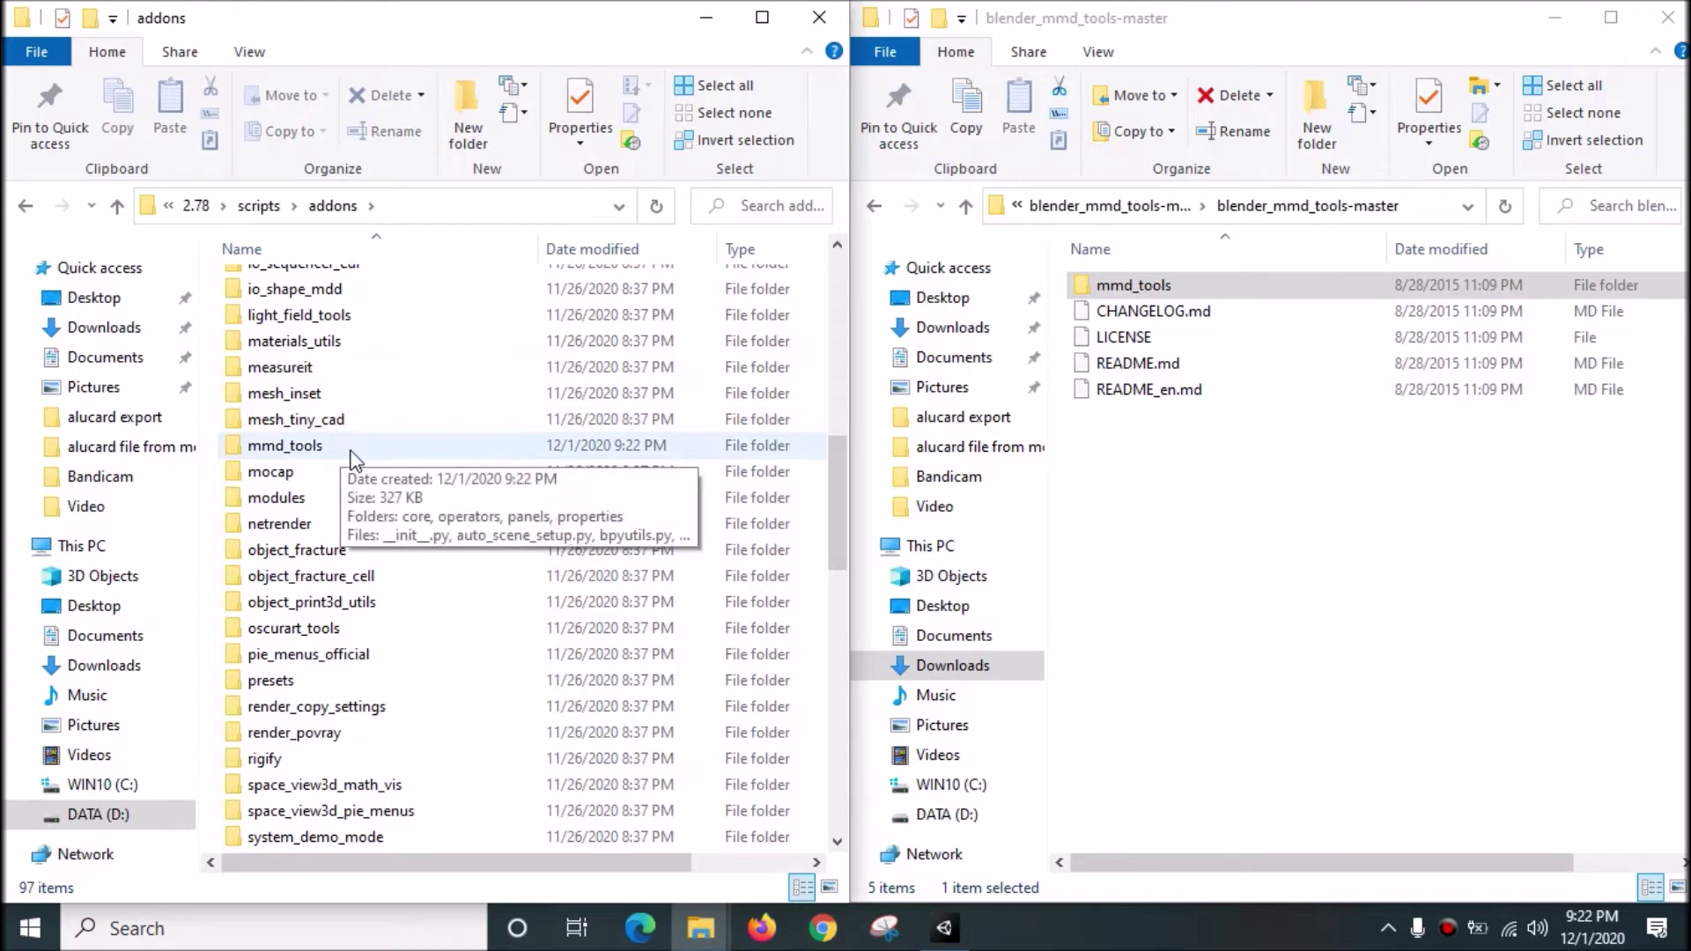
left_click(1415, 616)
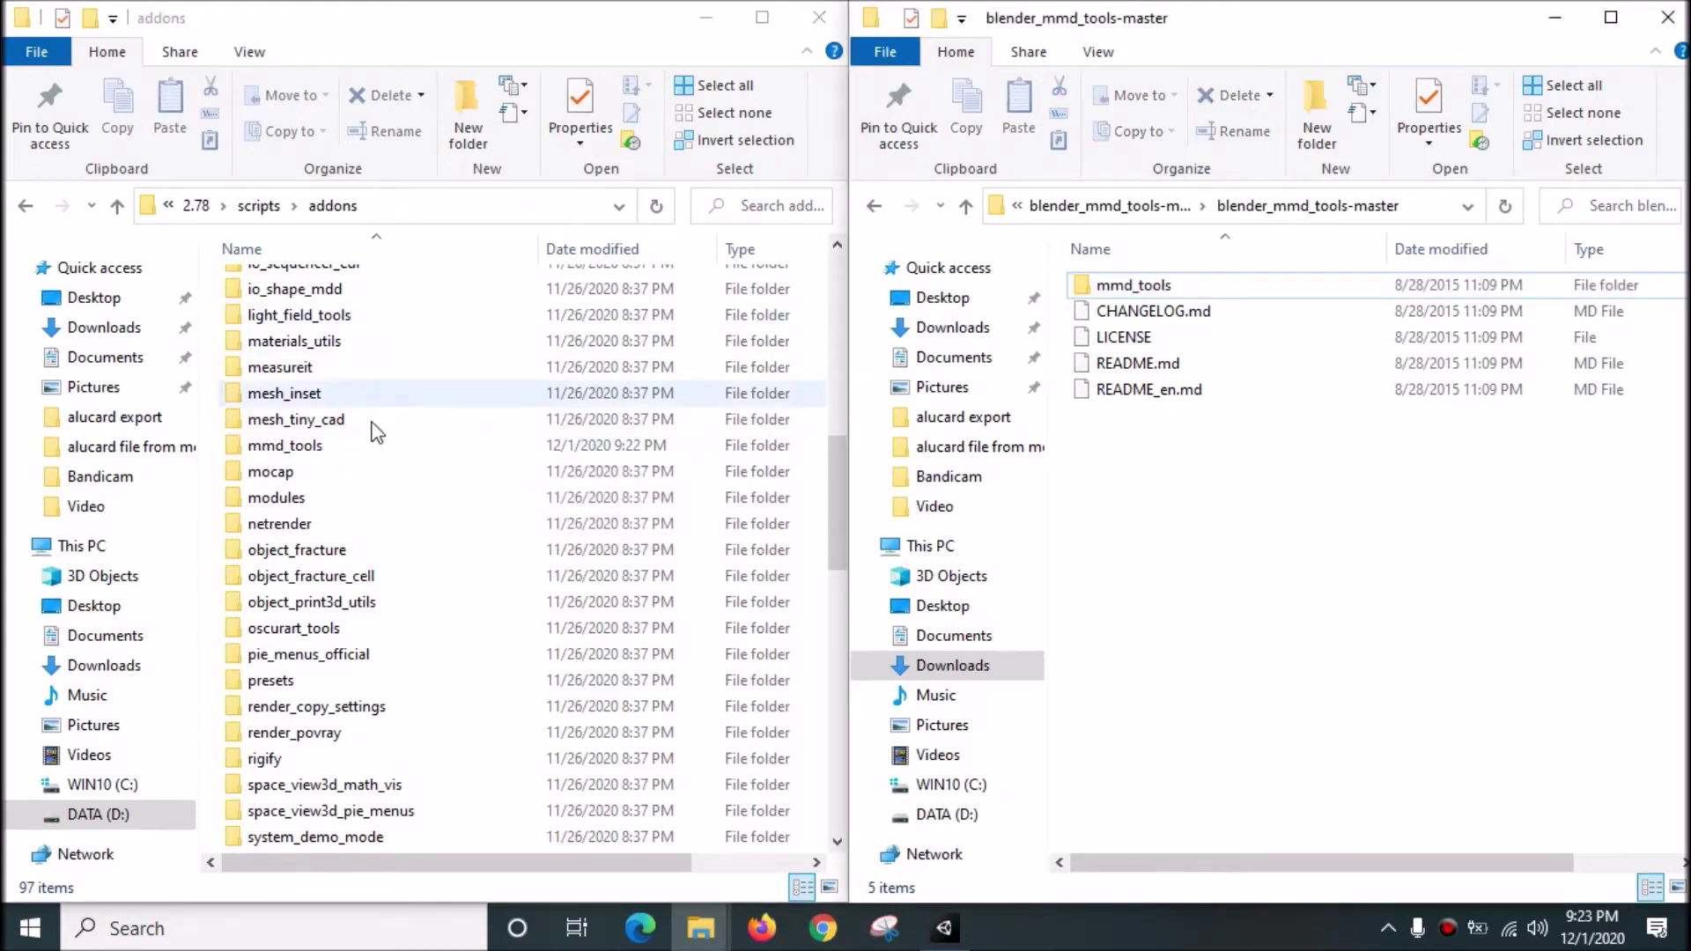
left_click(313, 445)
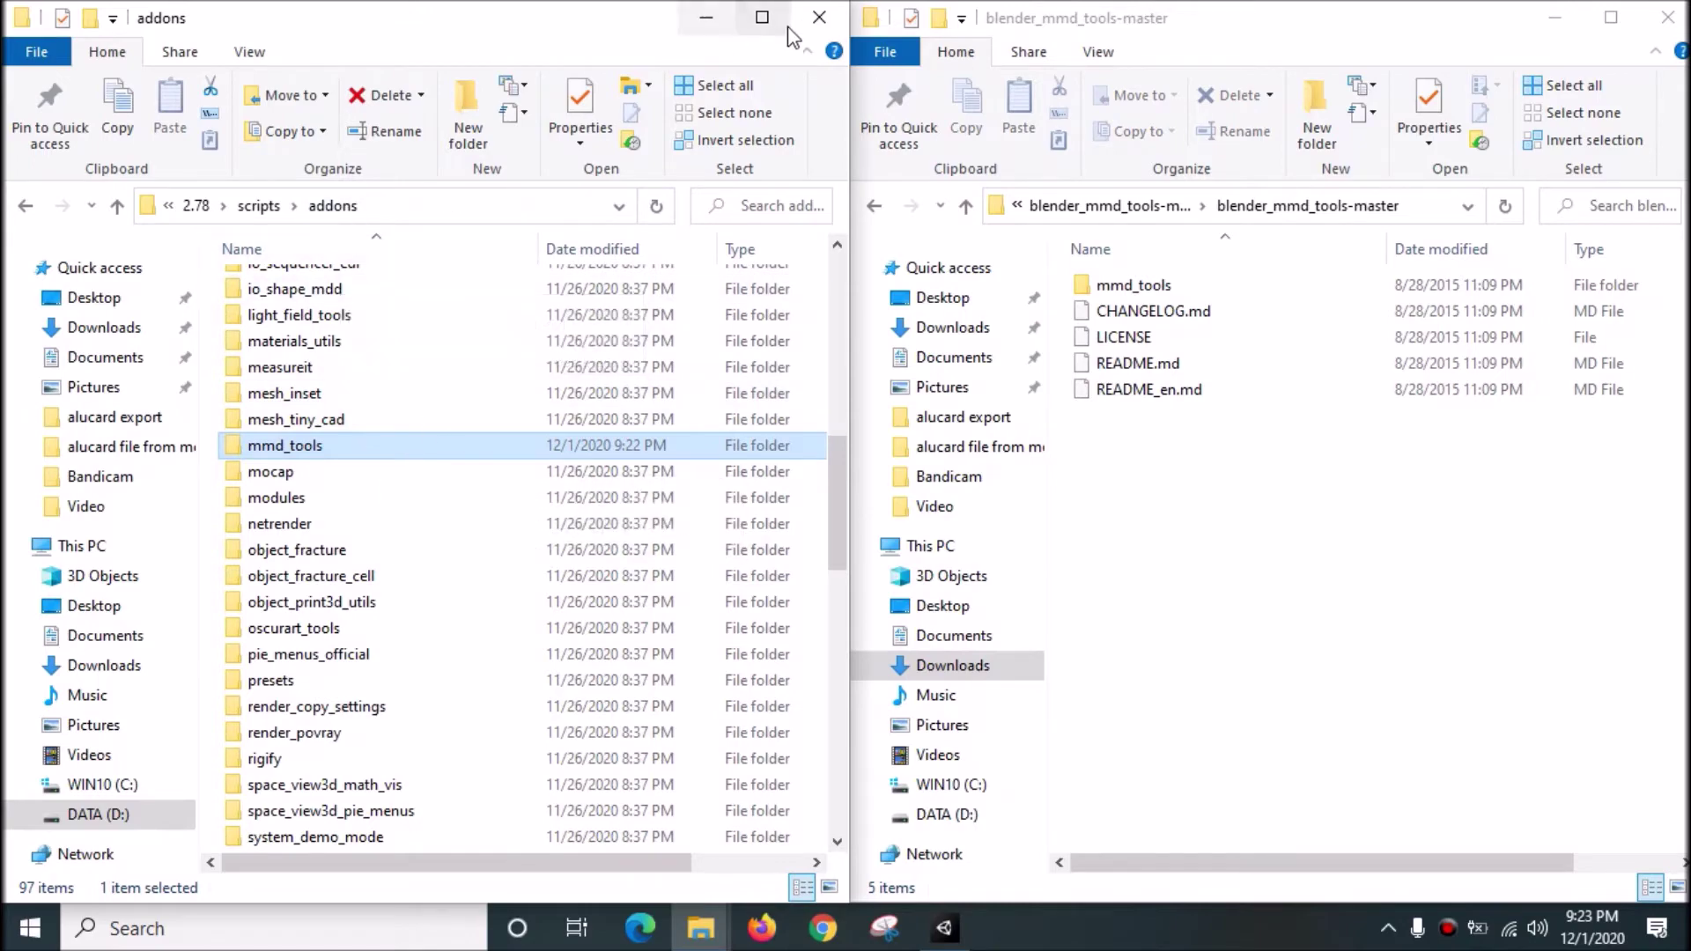
left_click(819, 17)
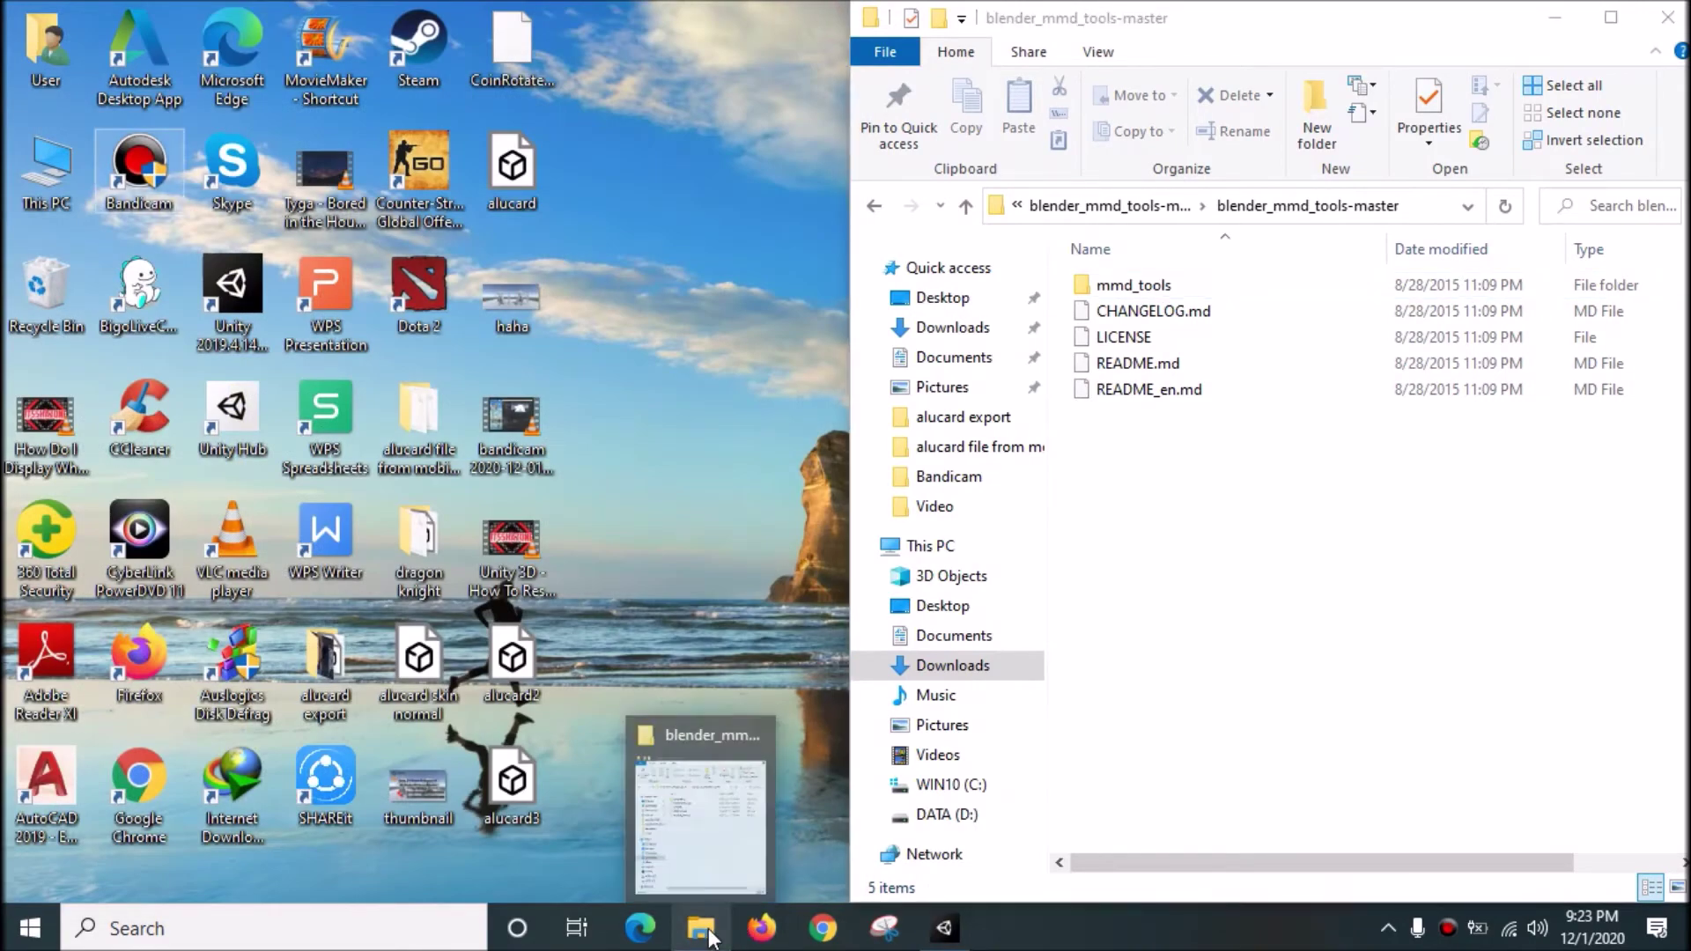
- Close the mmd_tools window and launch blender.exe from DATA (D:) > blender-2.78b-windows64 > blender-2.78b-windows64
left_click(1656, 35)
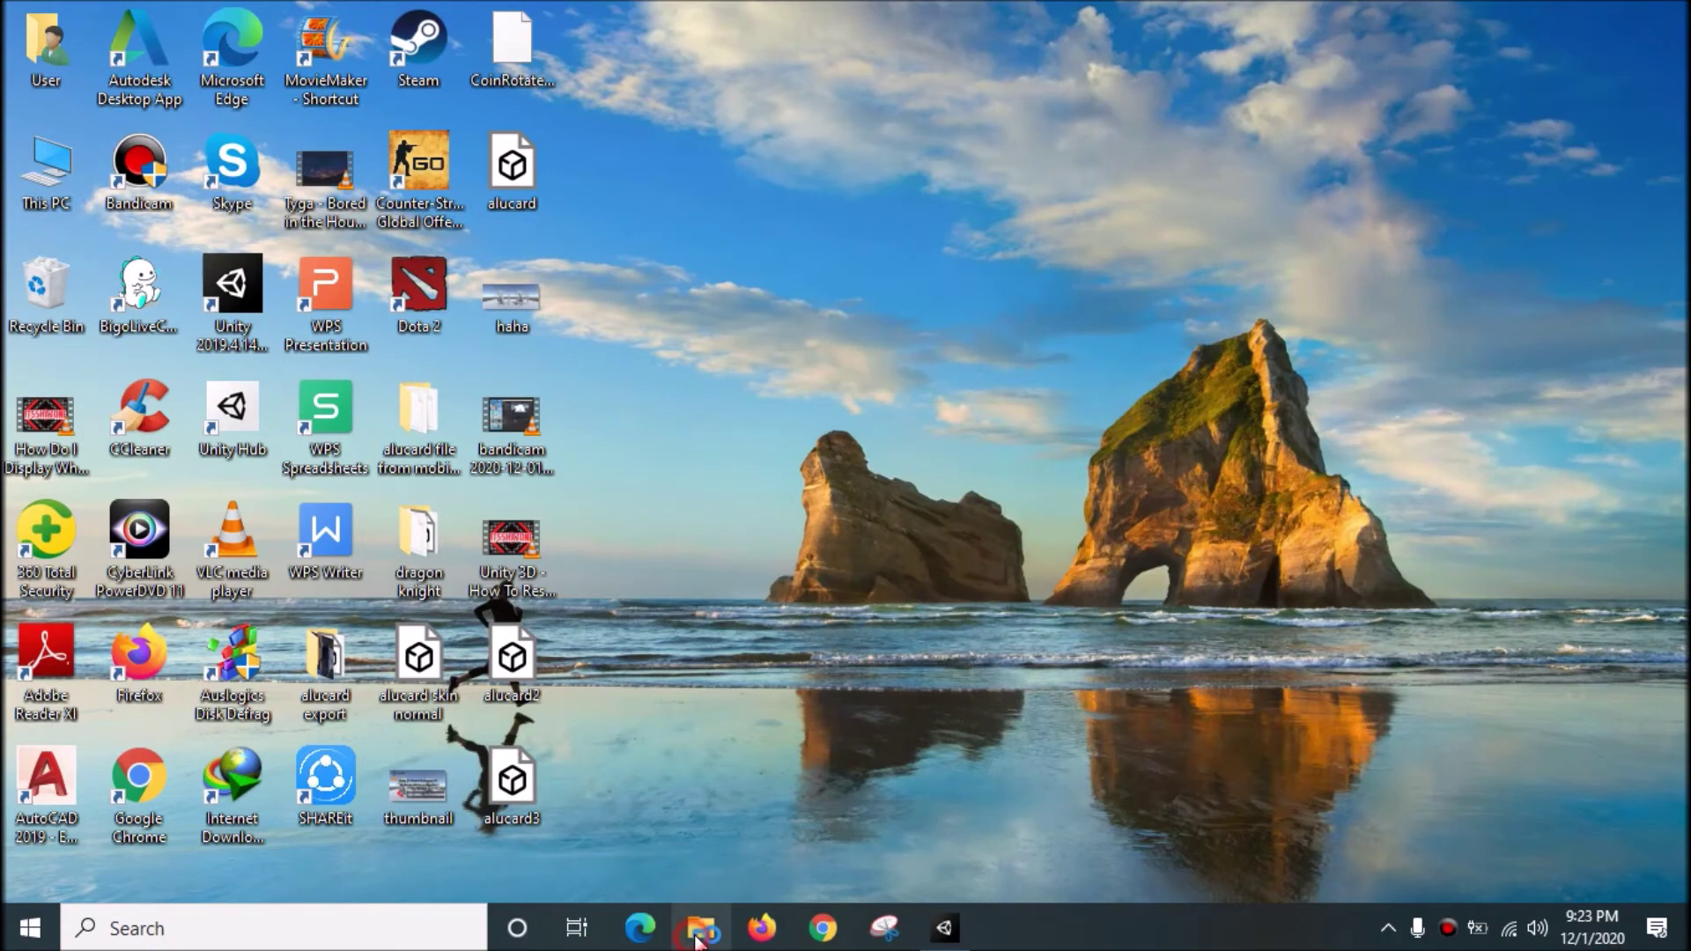
left_click(700, 928)
left_click(188, 585)
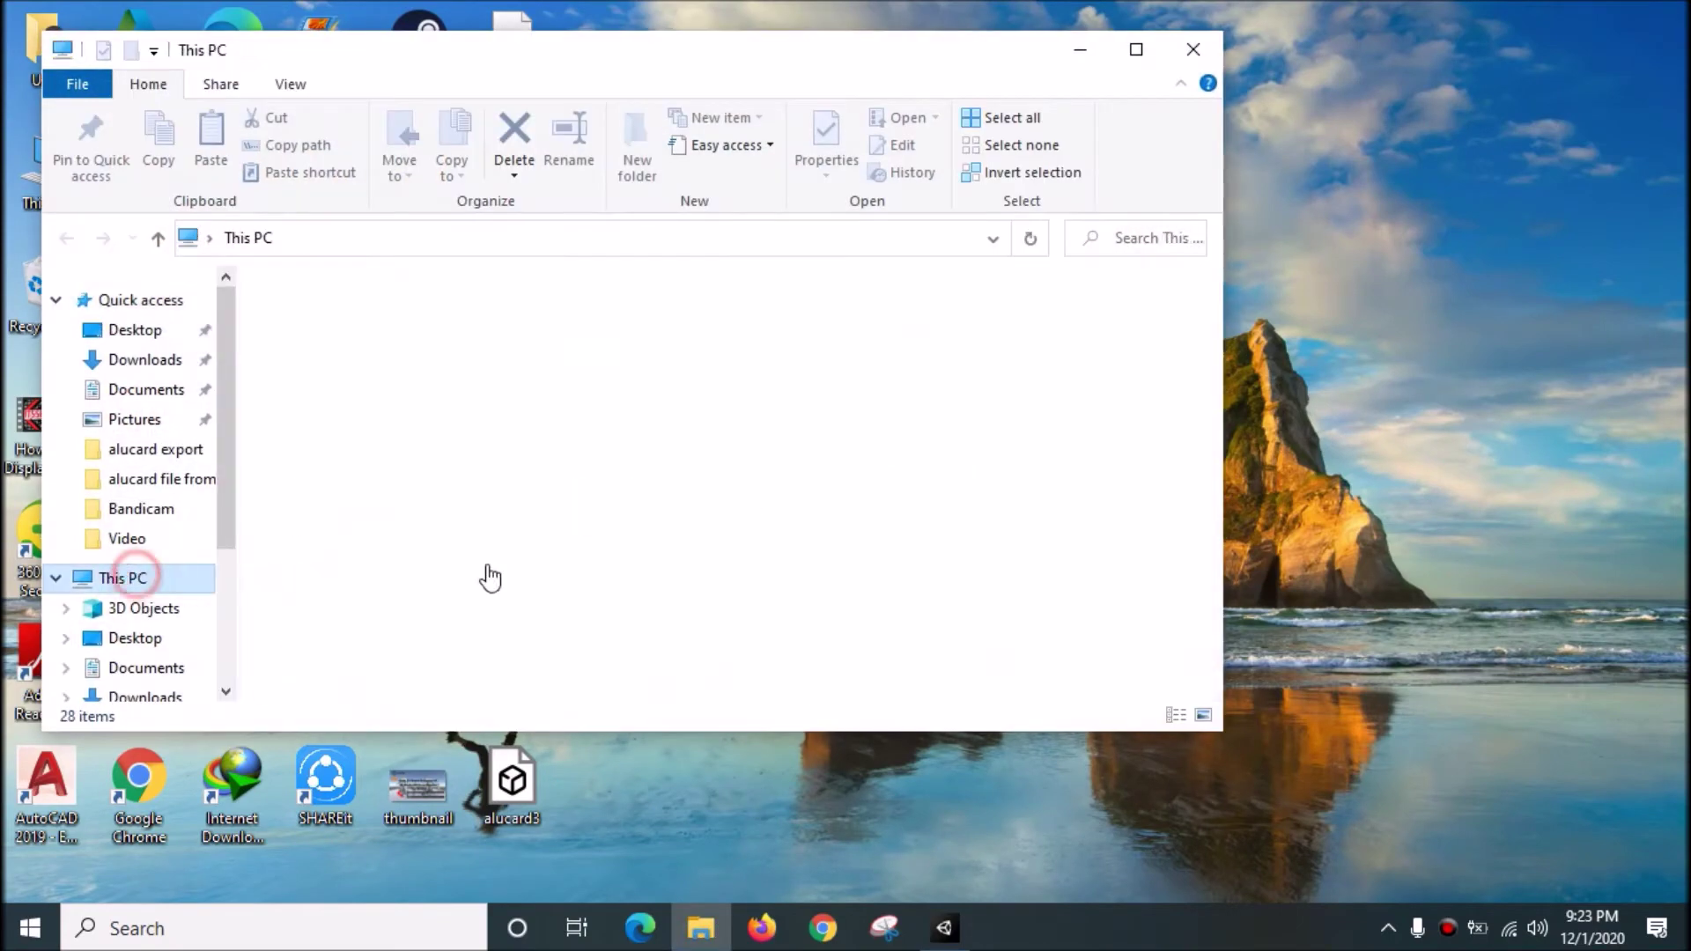
left_click(664, 572)
double_click(399, 317)
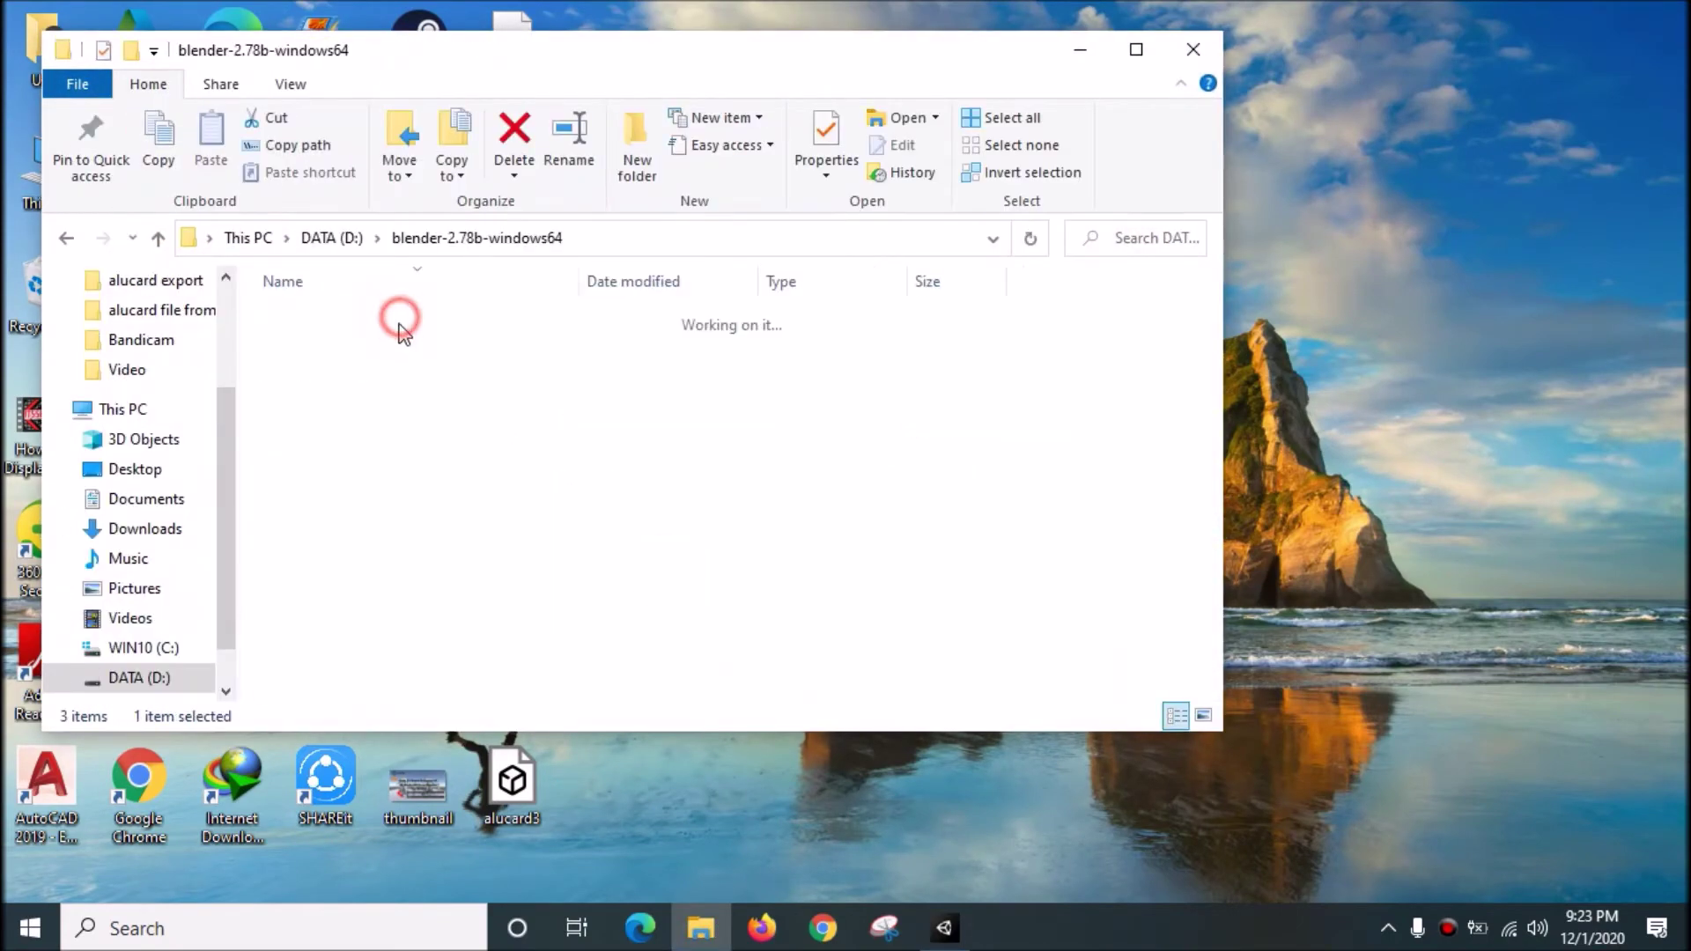
double_click(382, 326)
double_click(377, 441)
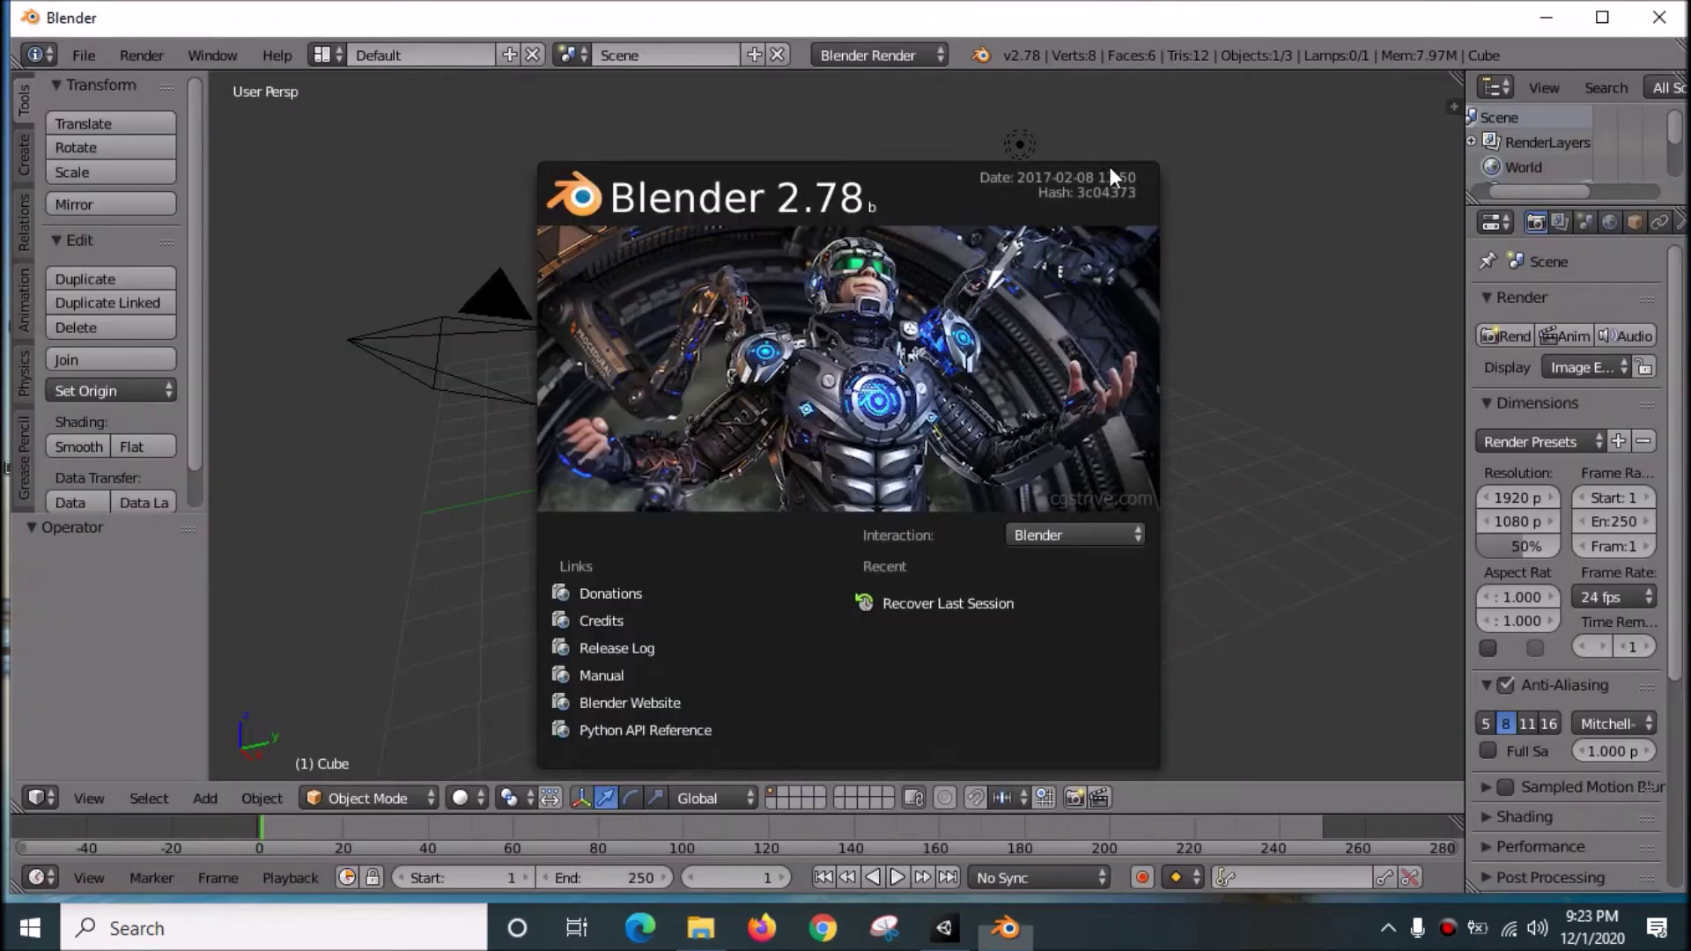
- Dismiss the splash screen and delete the default Lamp, Cube and Camera from the scene
left_click(1496, 194)
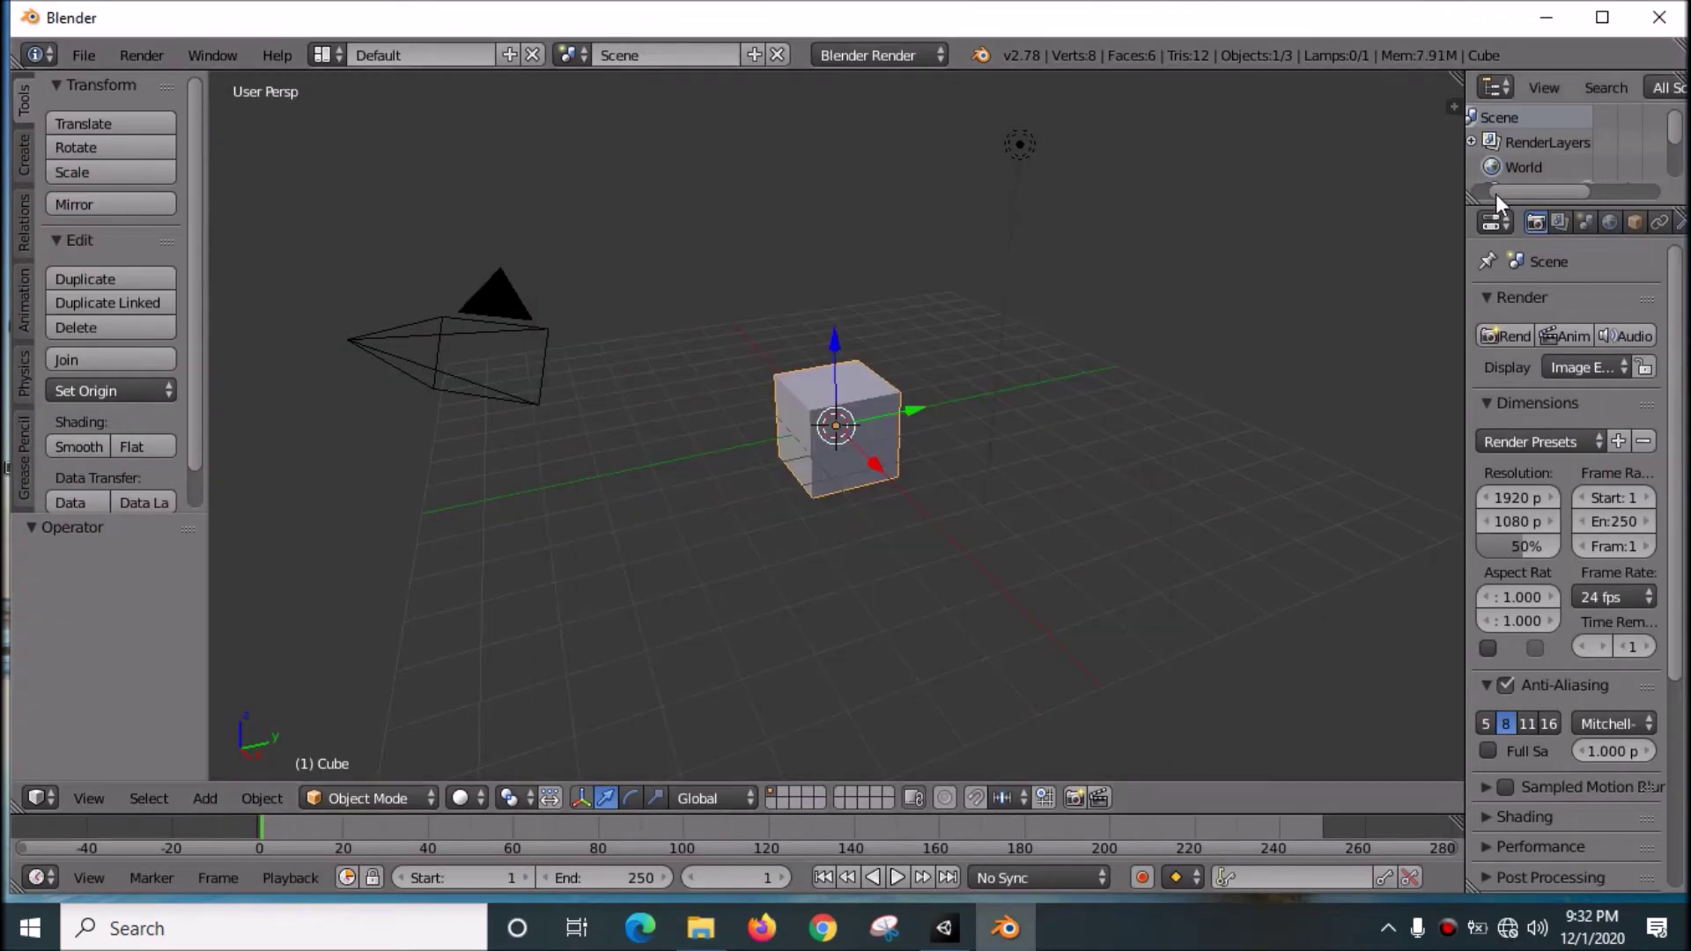
left_click_drag(1507, 200, 1504, 336)
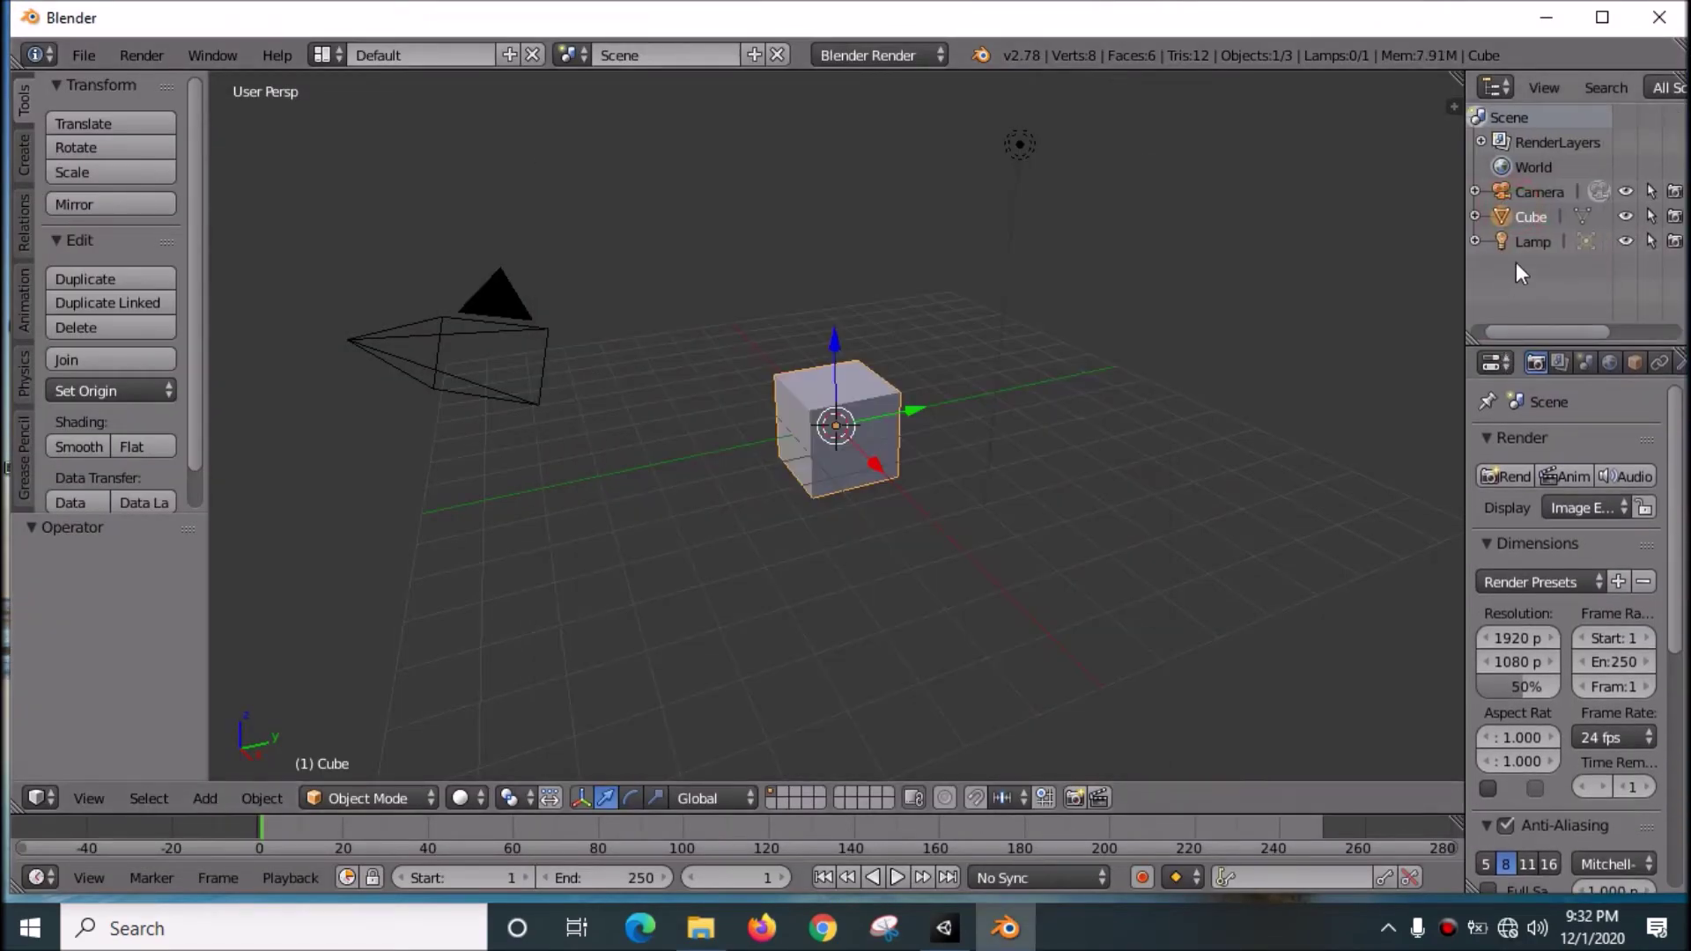
right_click(1518, 230)
left_click(1518, 233)
right_click(1524, 214)
left_click(1524, 215)
right_click(1534, 188)
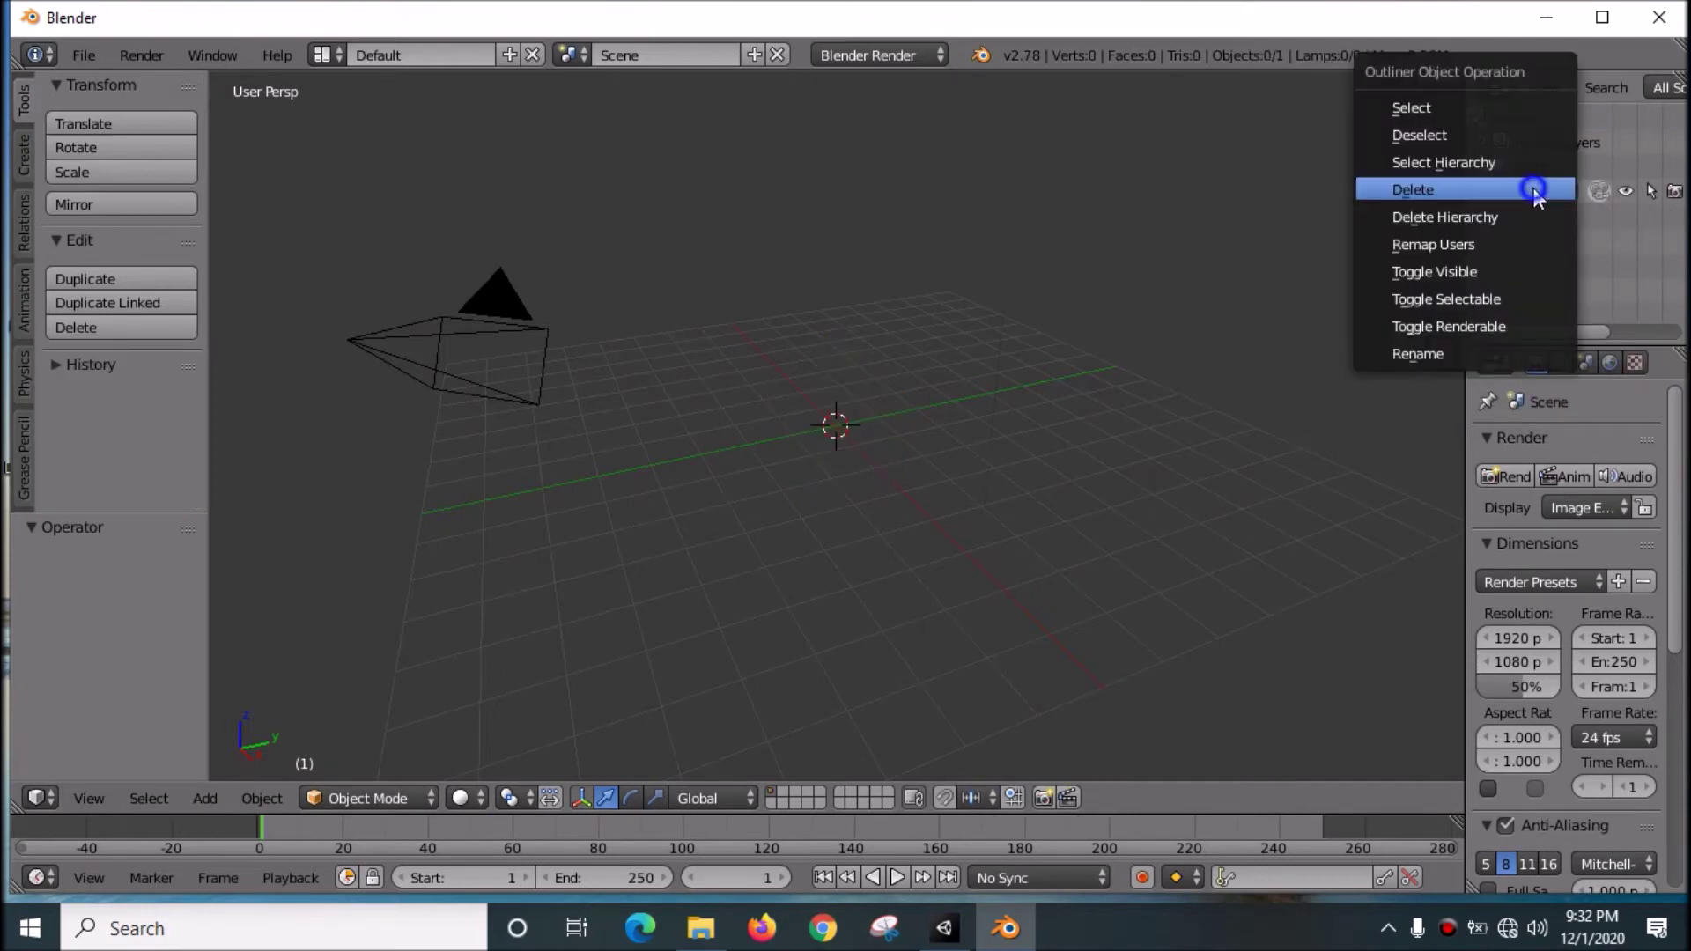
left_click(1534, 188)
- Open File > User Preferences on the Add-ons tab
left_click(84, 55)
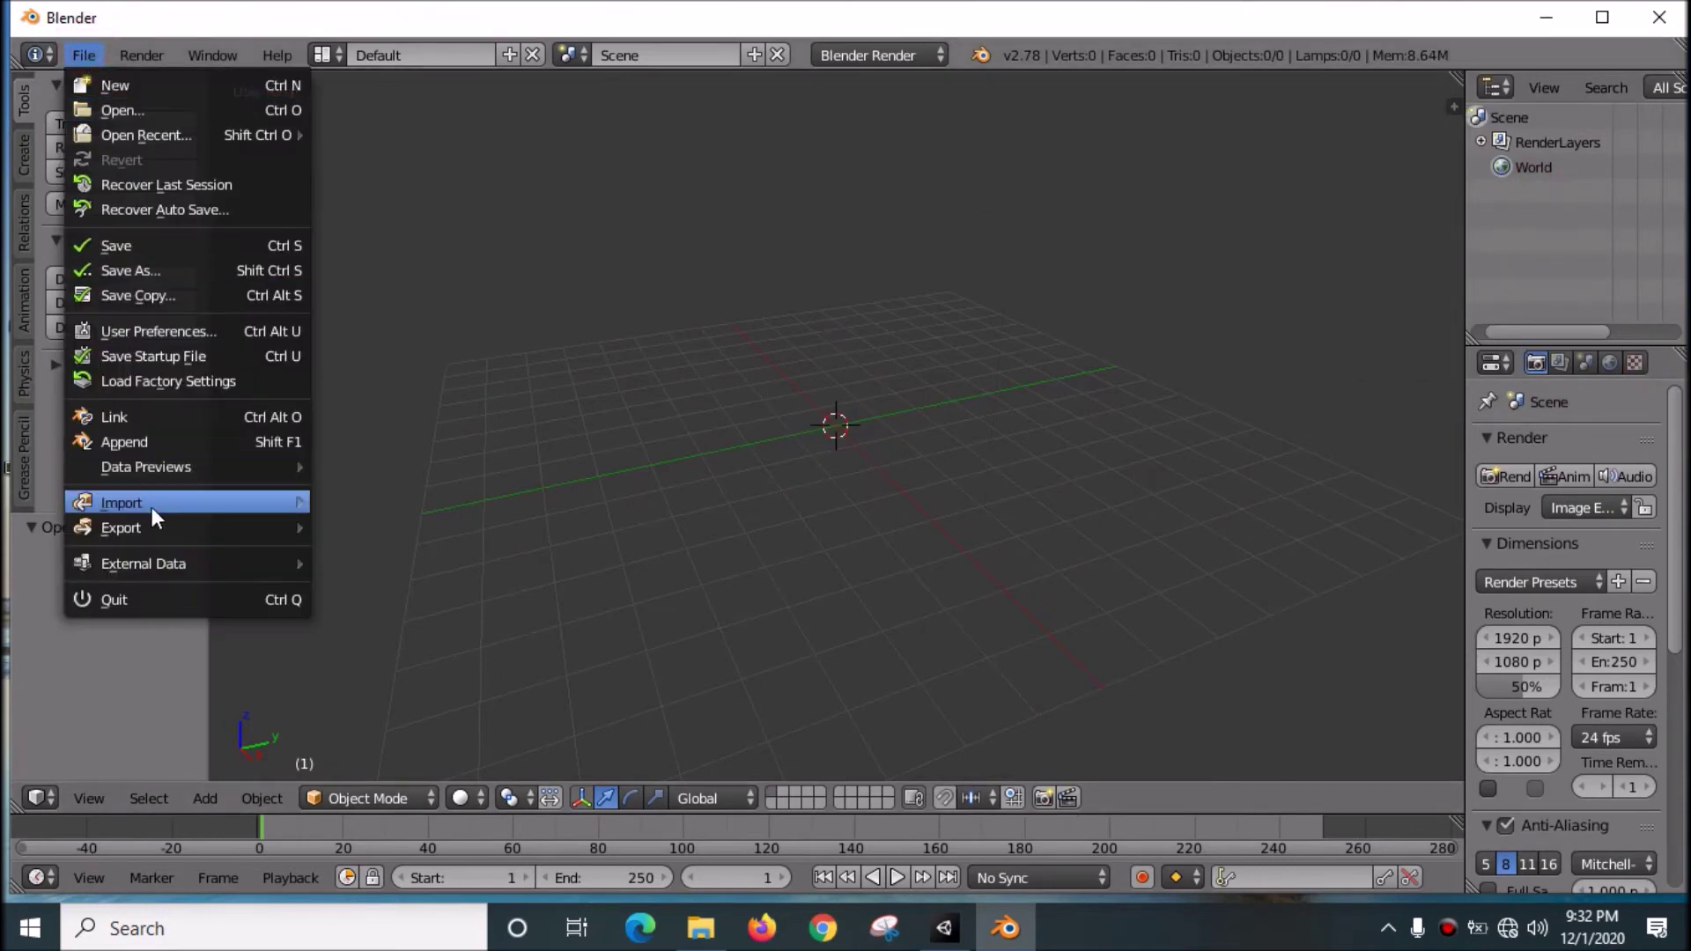
mouse_move(142, 515)
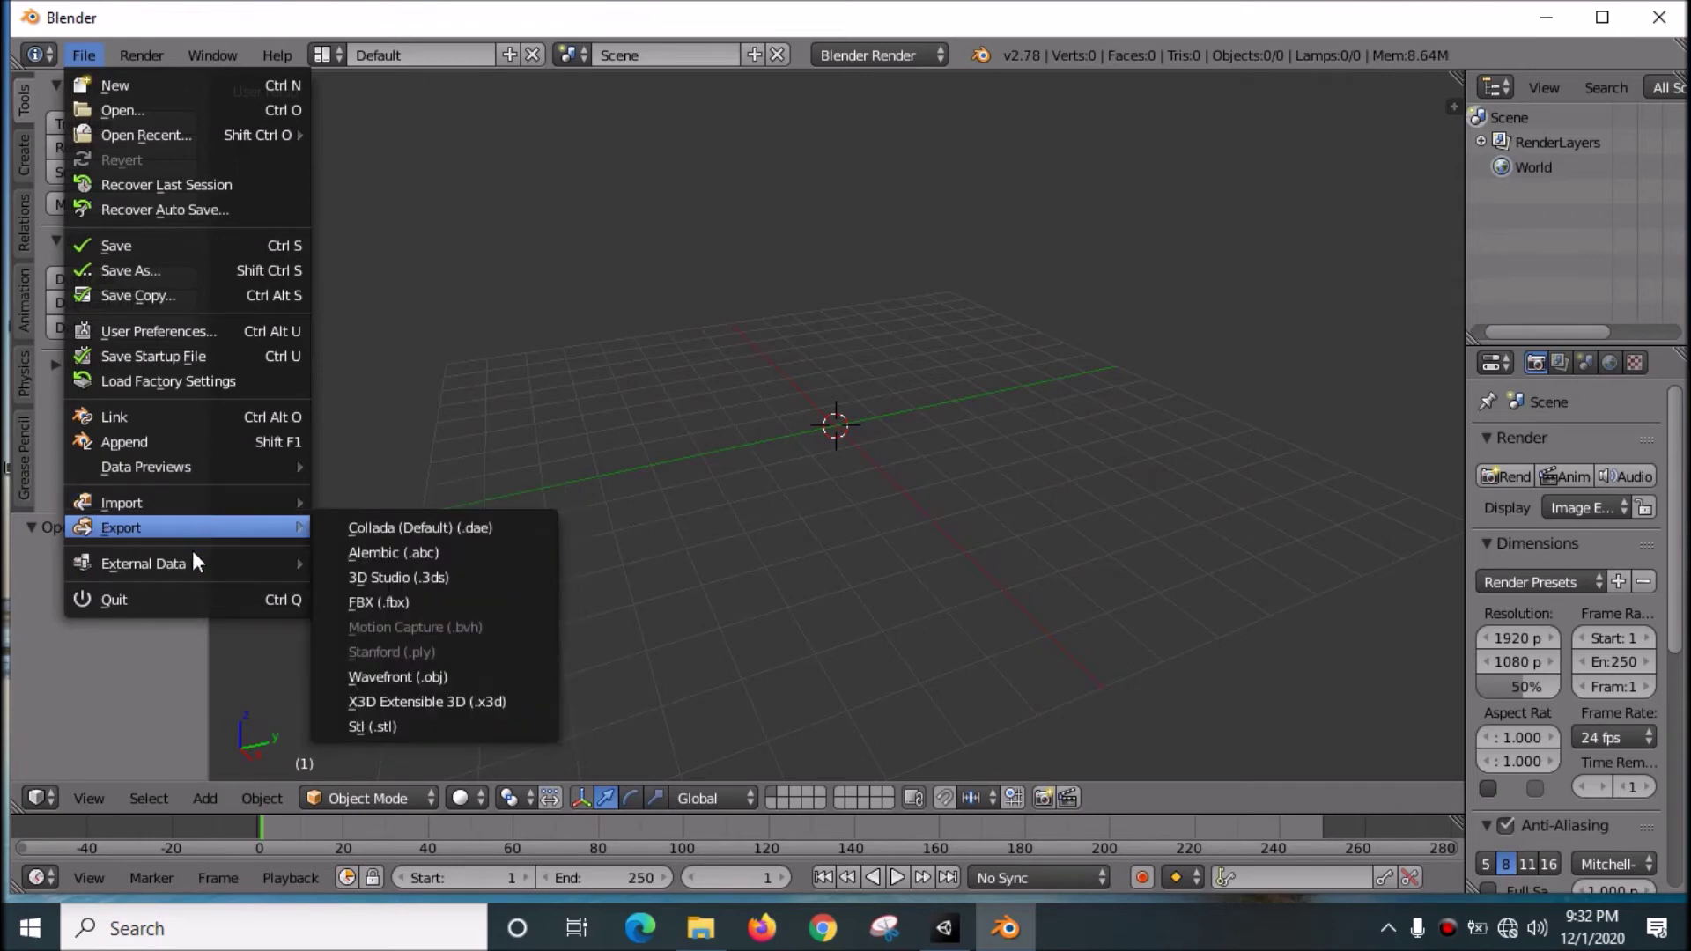
left_click(178, 327)
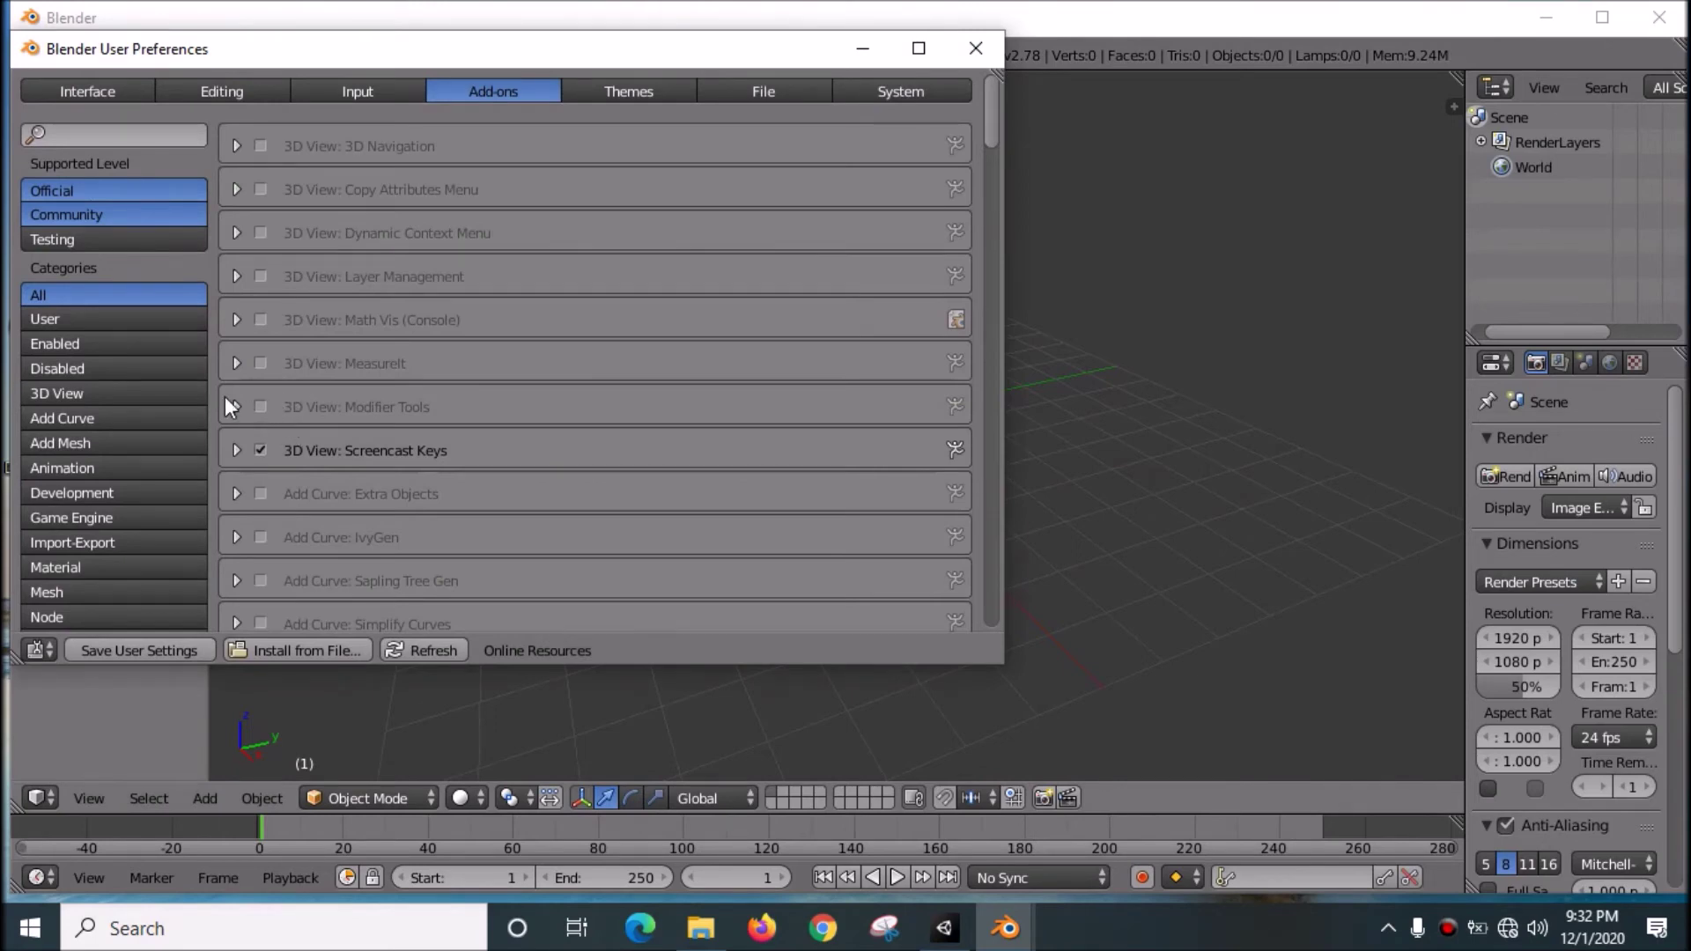
- Search the add-ons list for 'mmd' to confirm Object: mmd_tools is enabled
scroll(300, 382, "down", 15)
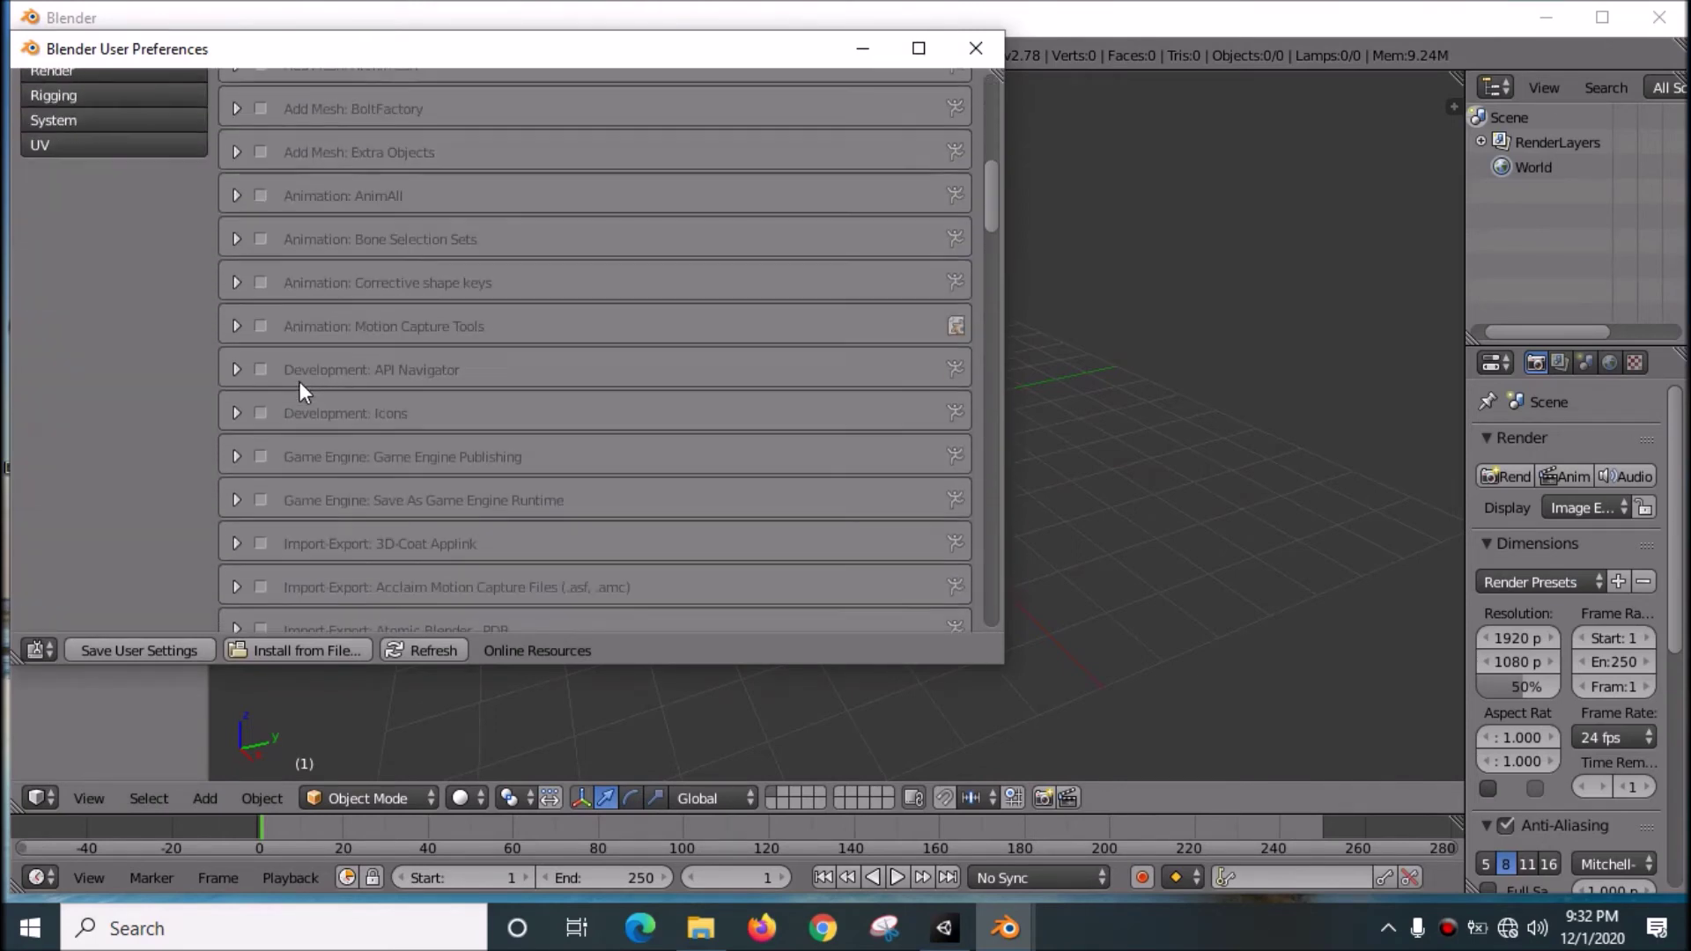
scroll(299, 384, "down", 3)
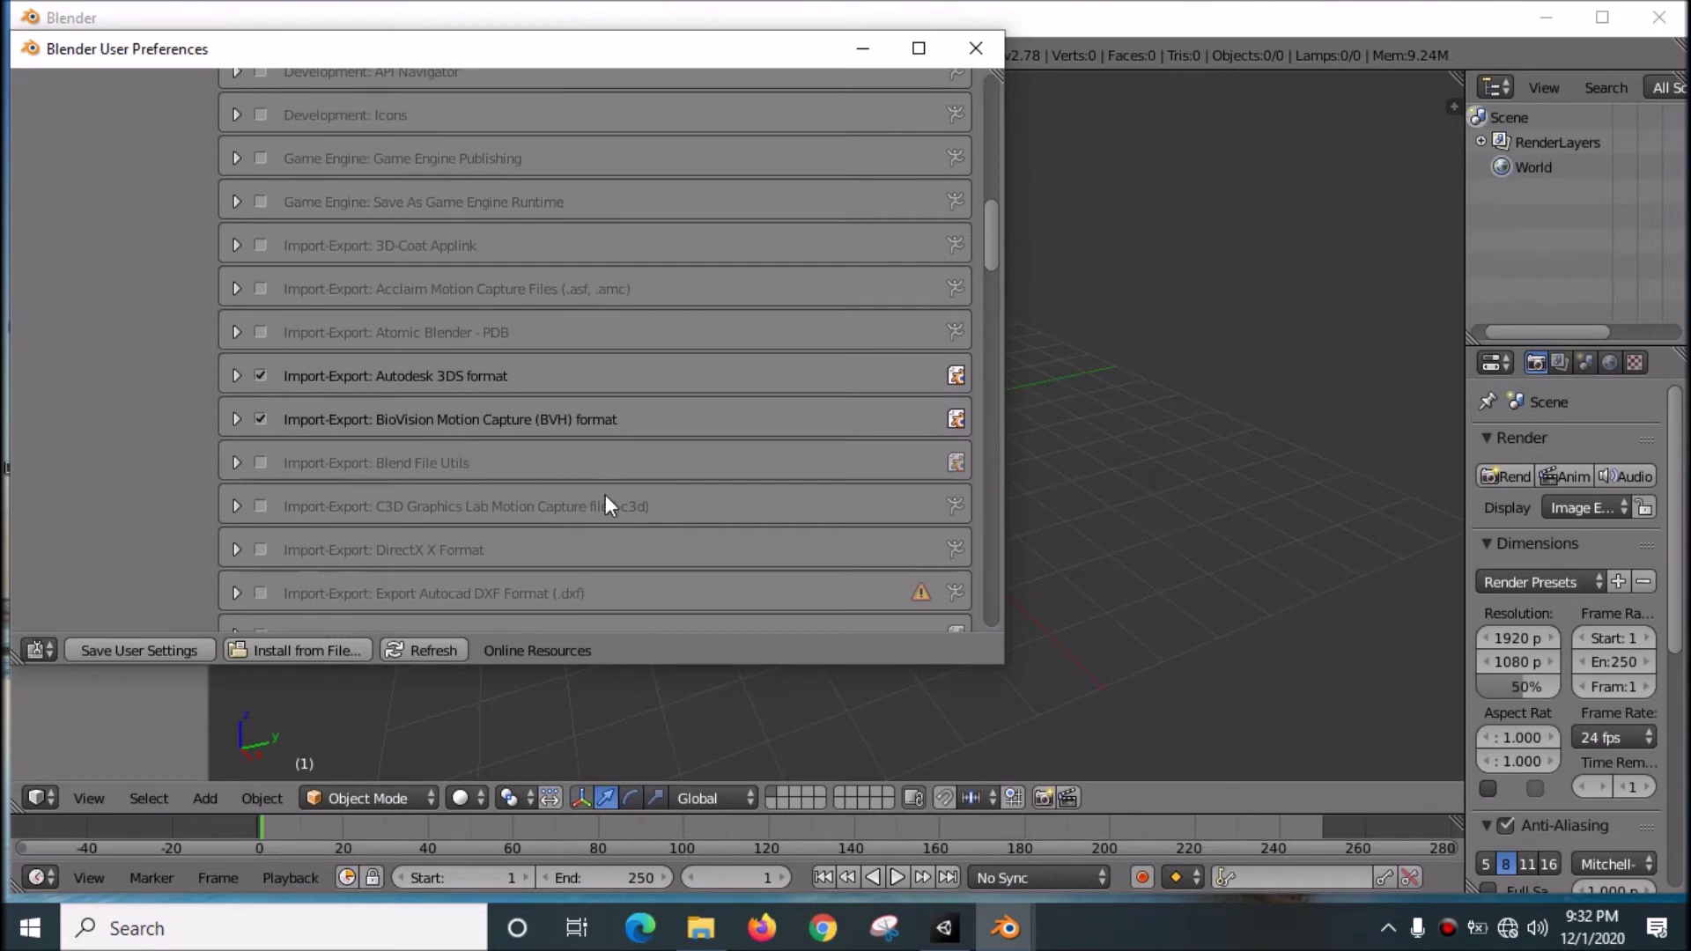
scroll(605, 496, "down", 15)
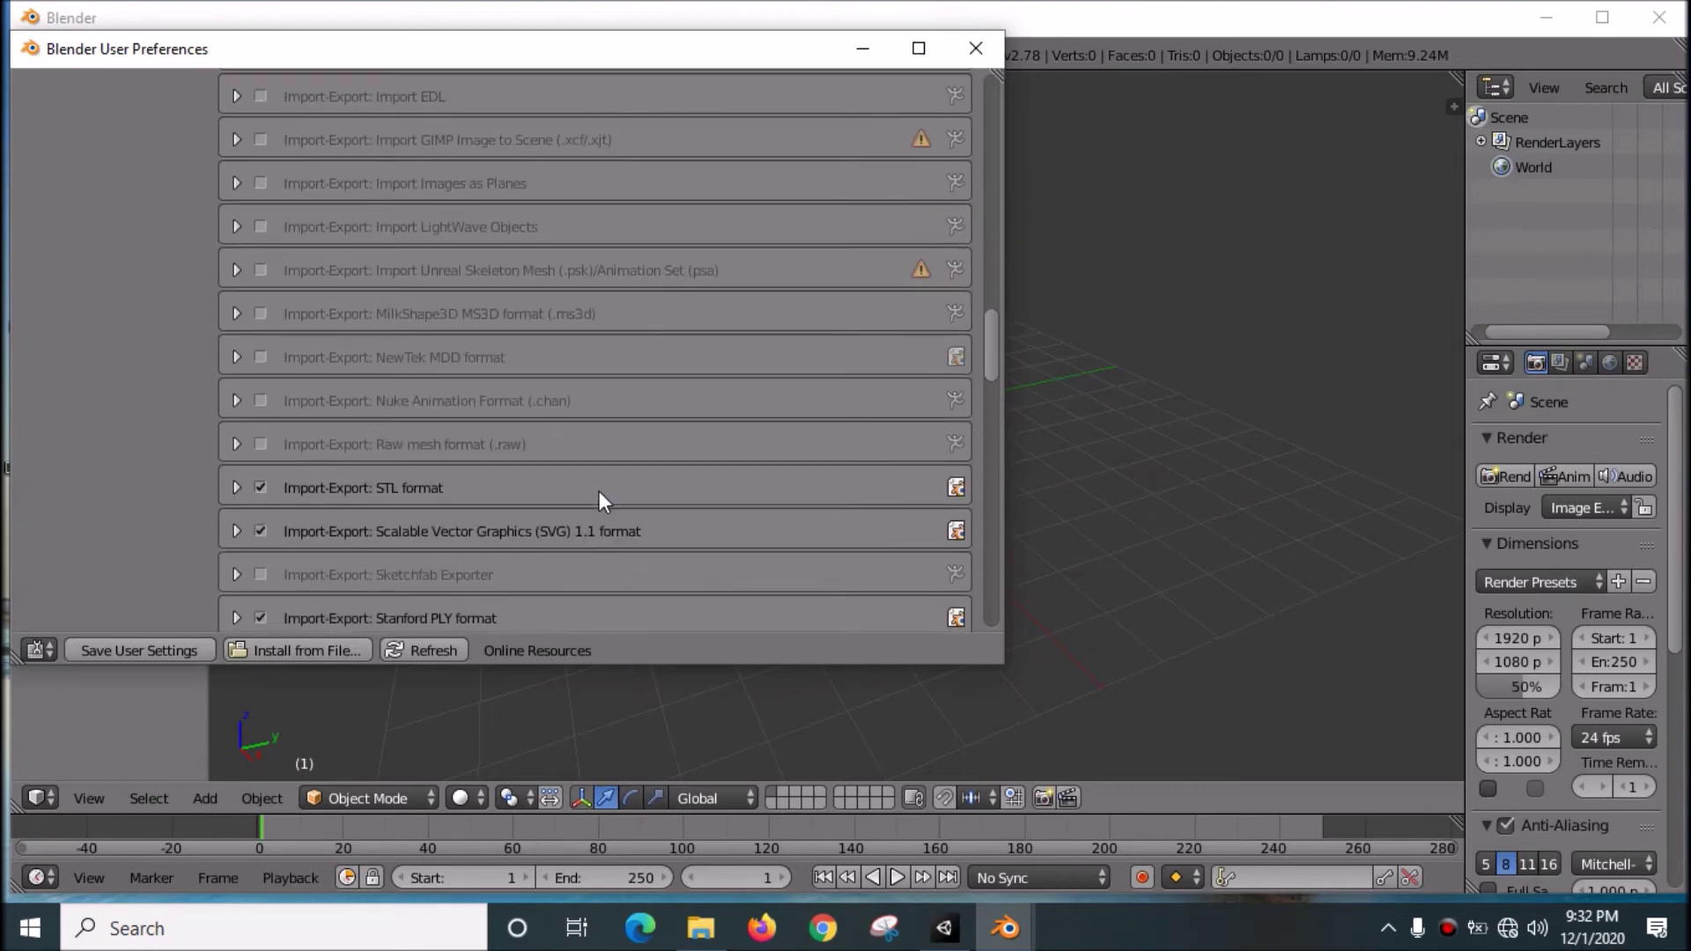
scroll(599, 499, "up", 1)
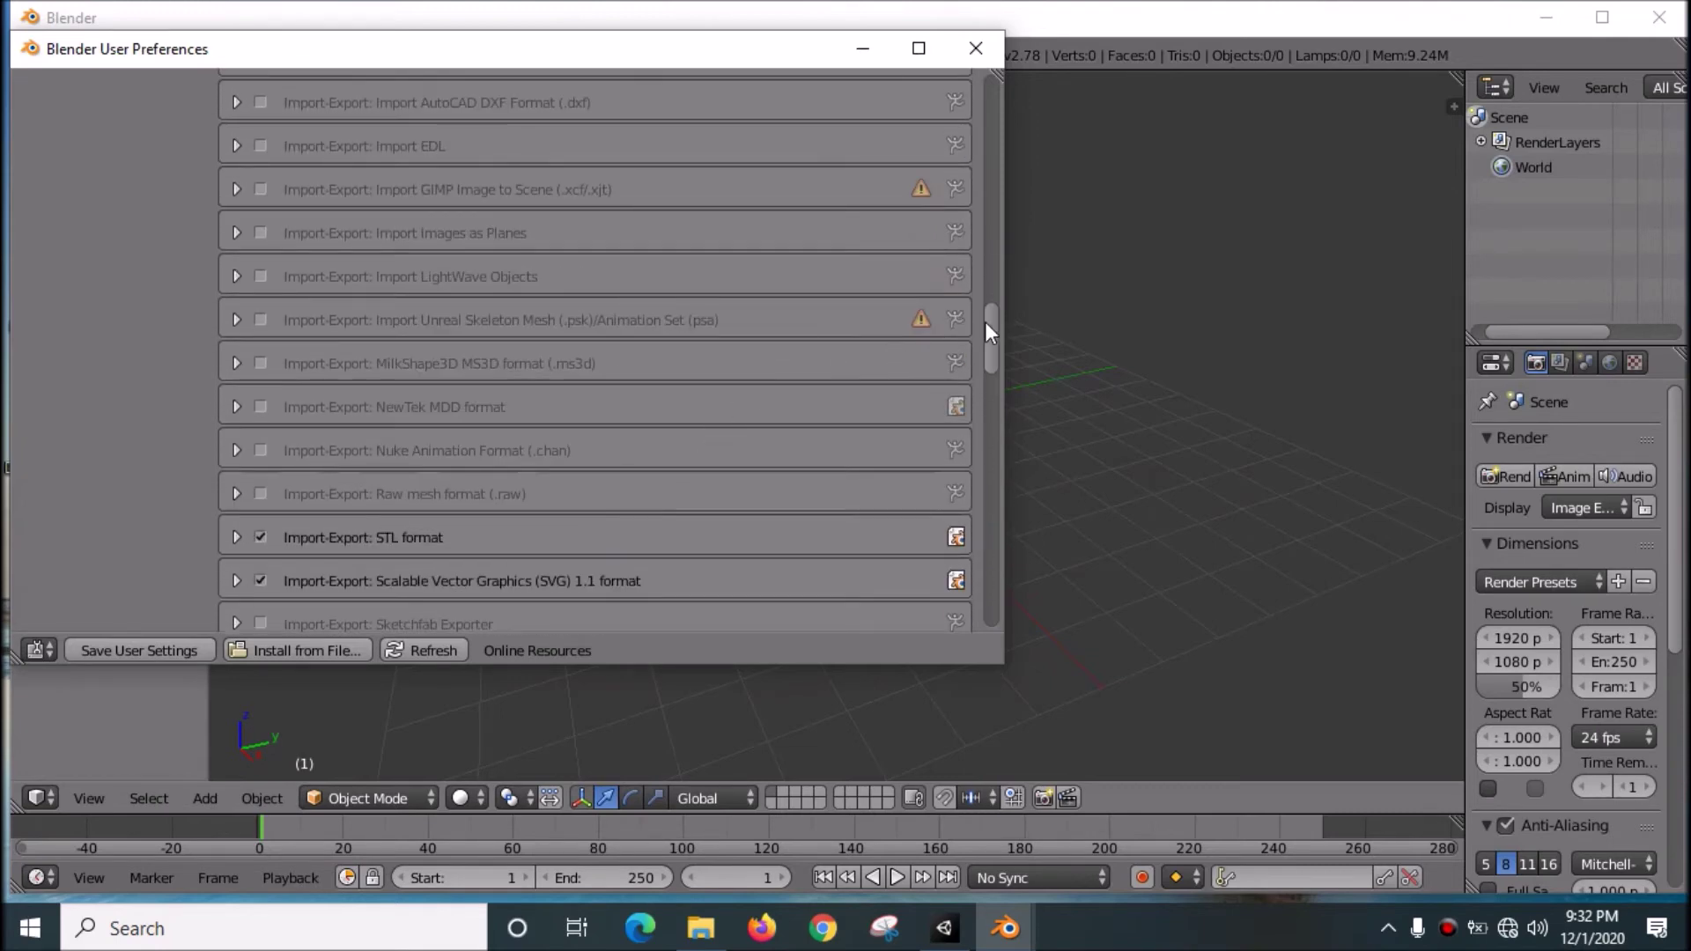
left_click_drag(984, 321, 987, 82)
left_click(109, 130)
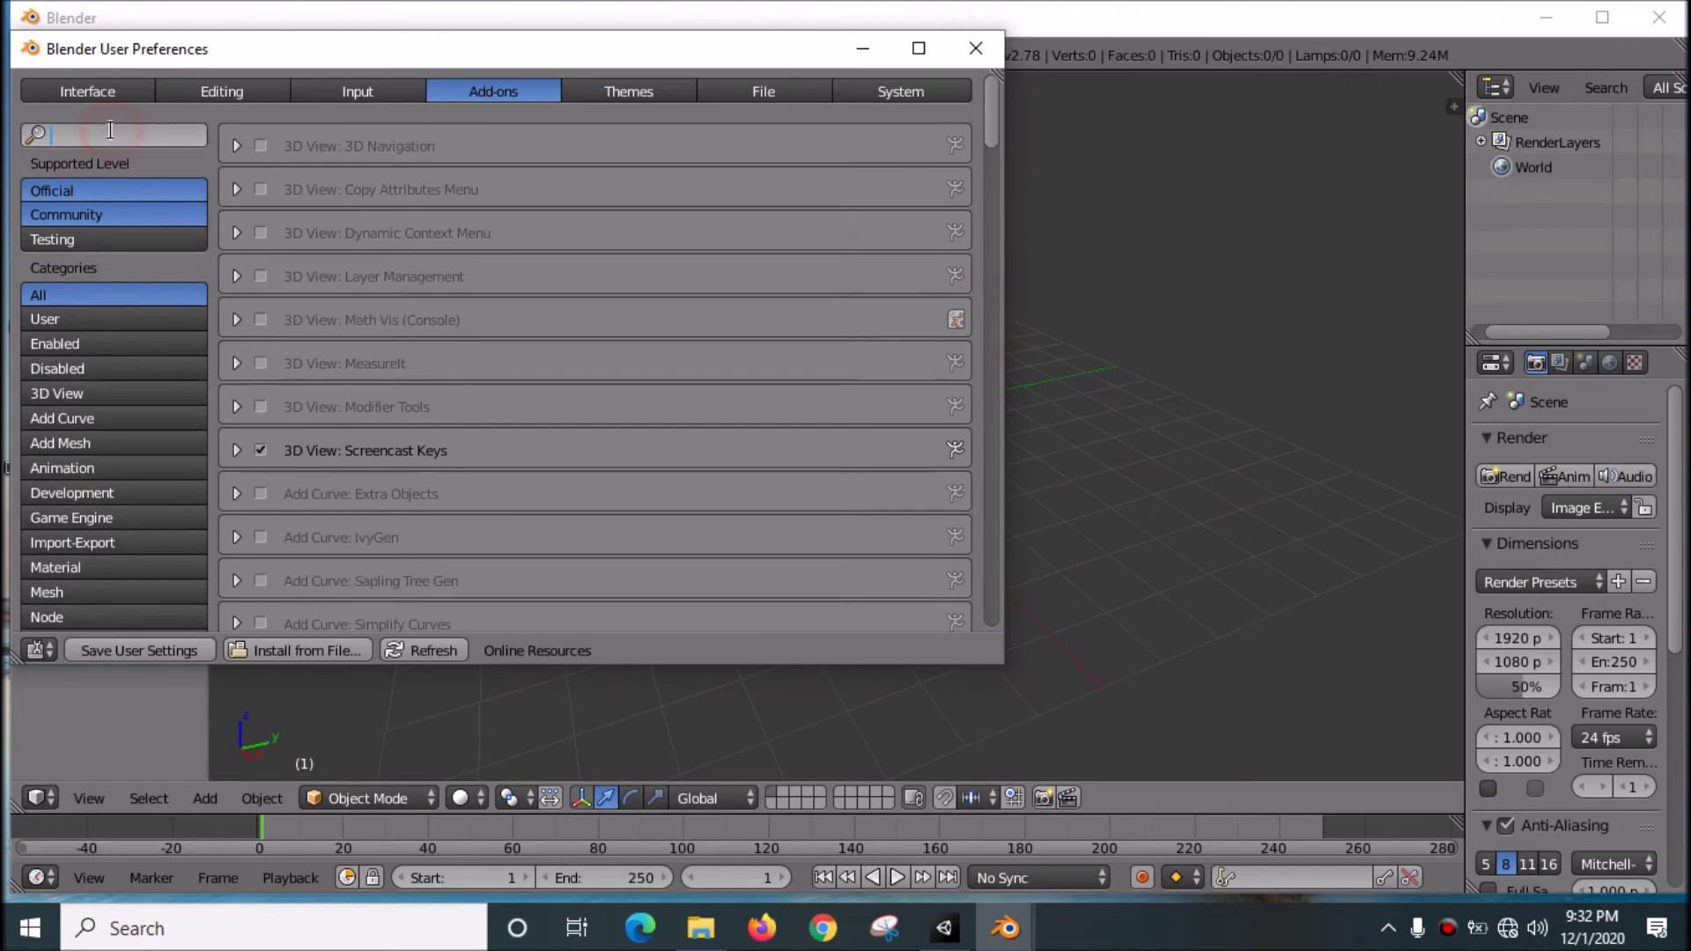
type("mmd")
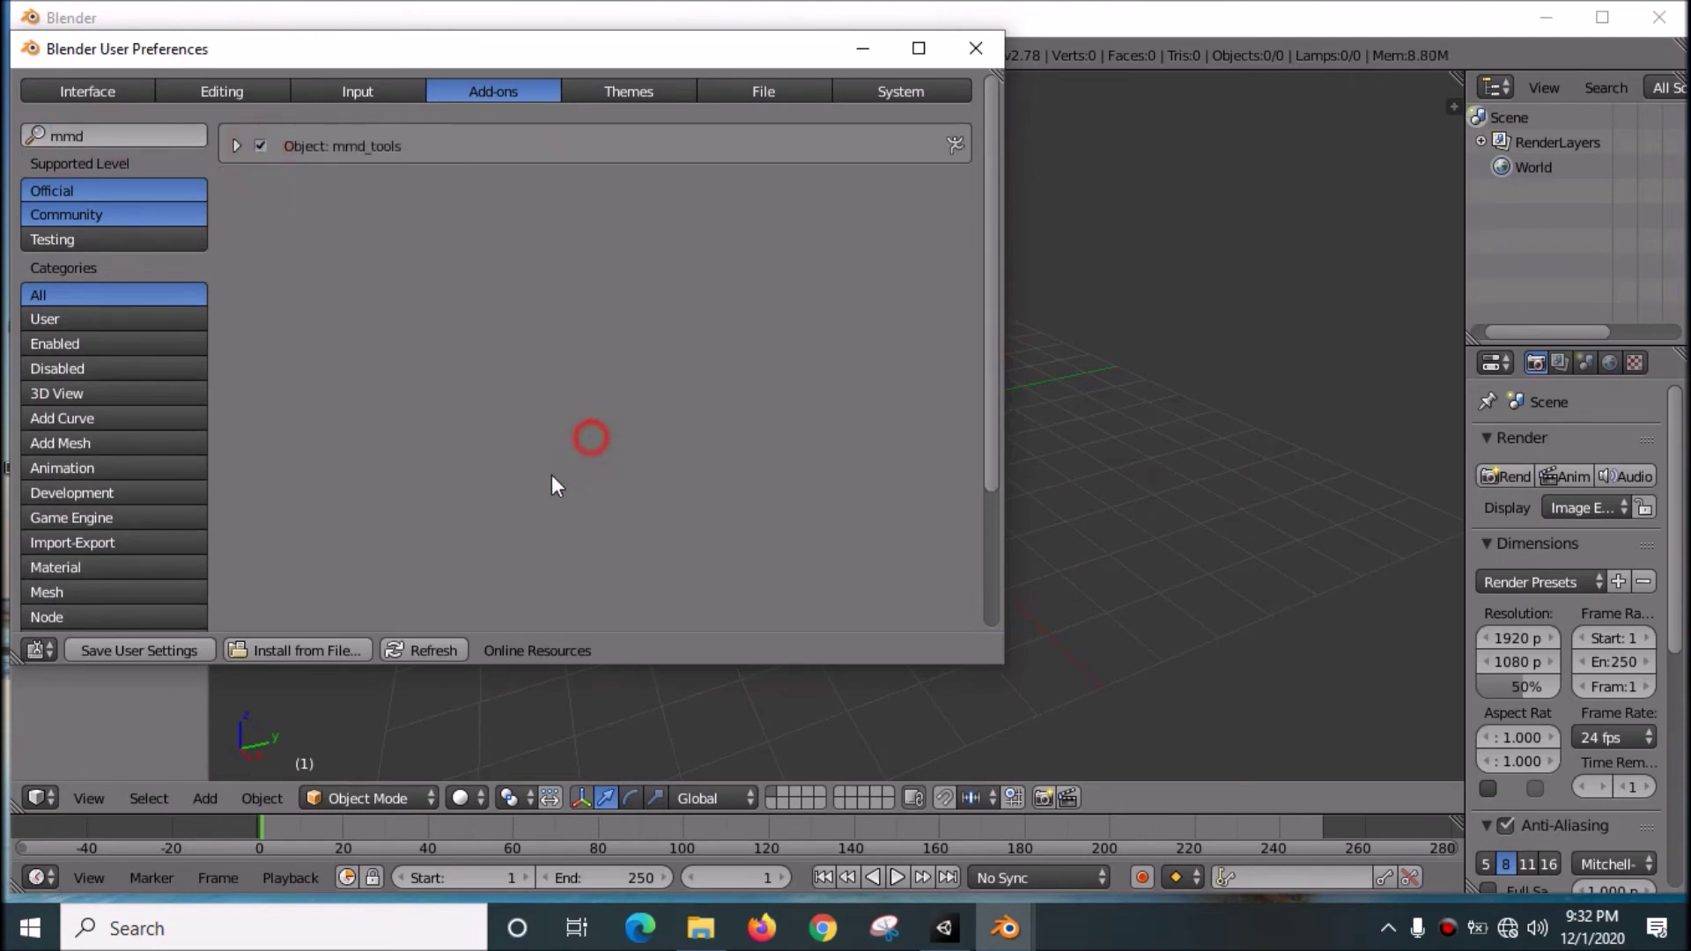
- Save the user settings, close Preferences, and open the File menu for importing
left_click(161, 650)
left_click(975, 48)
left_click(83, 54)
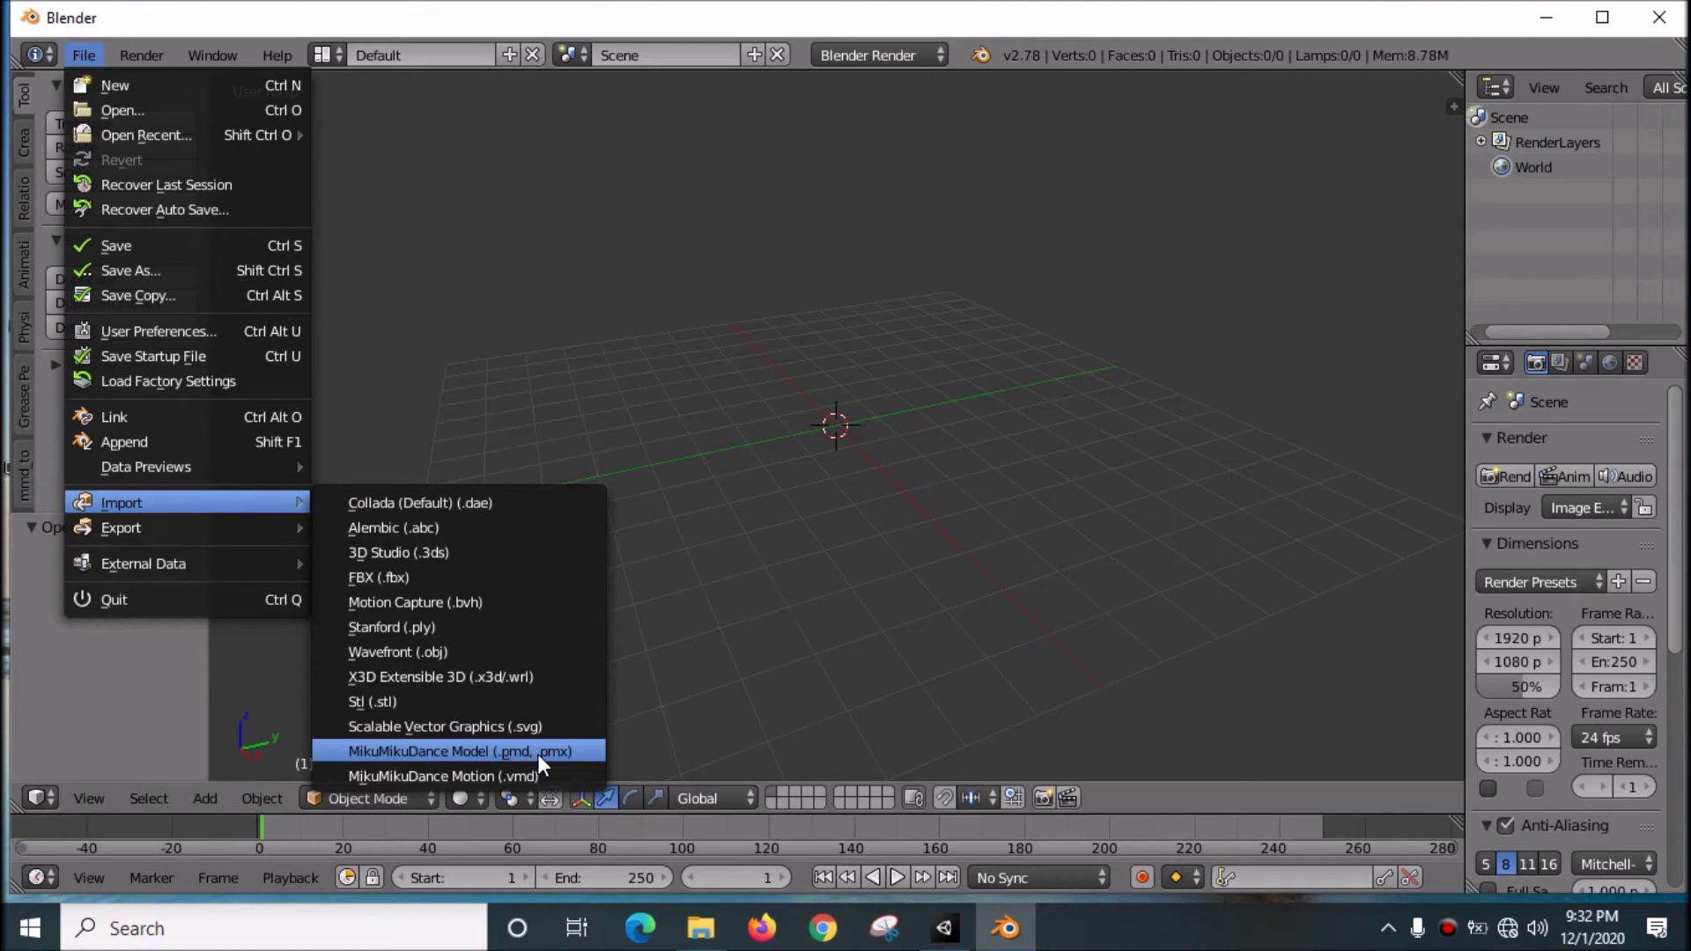
- Import Franco Frozen Warrior.pmx from the Desktop as a MikuMikuDance model
left_click(541, 752)
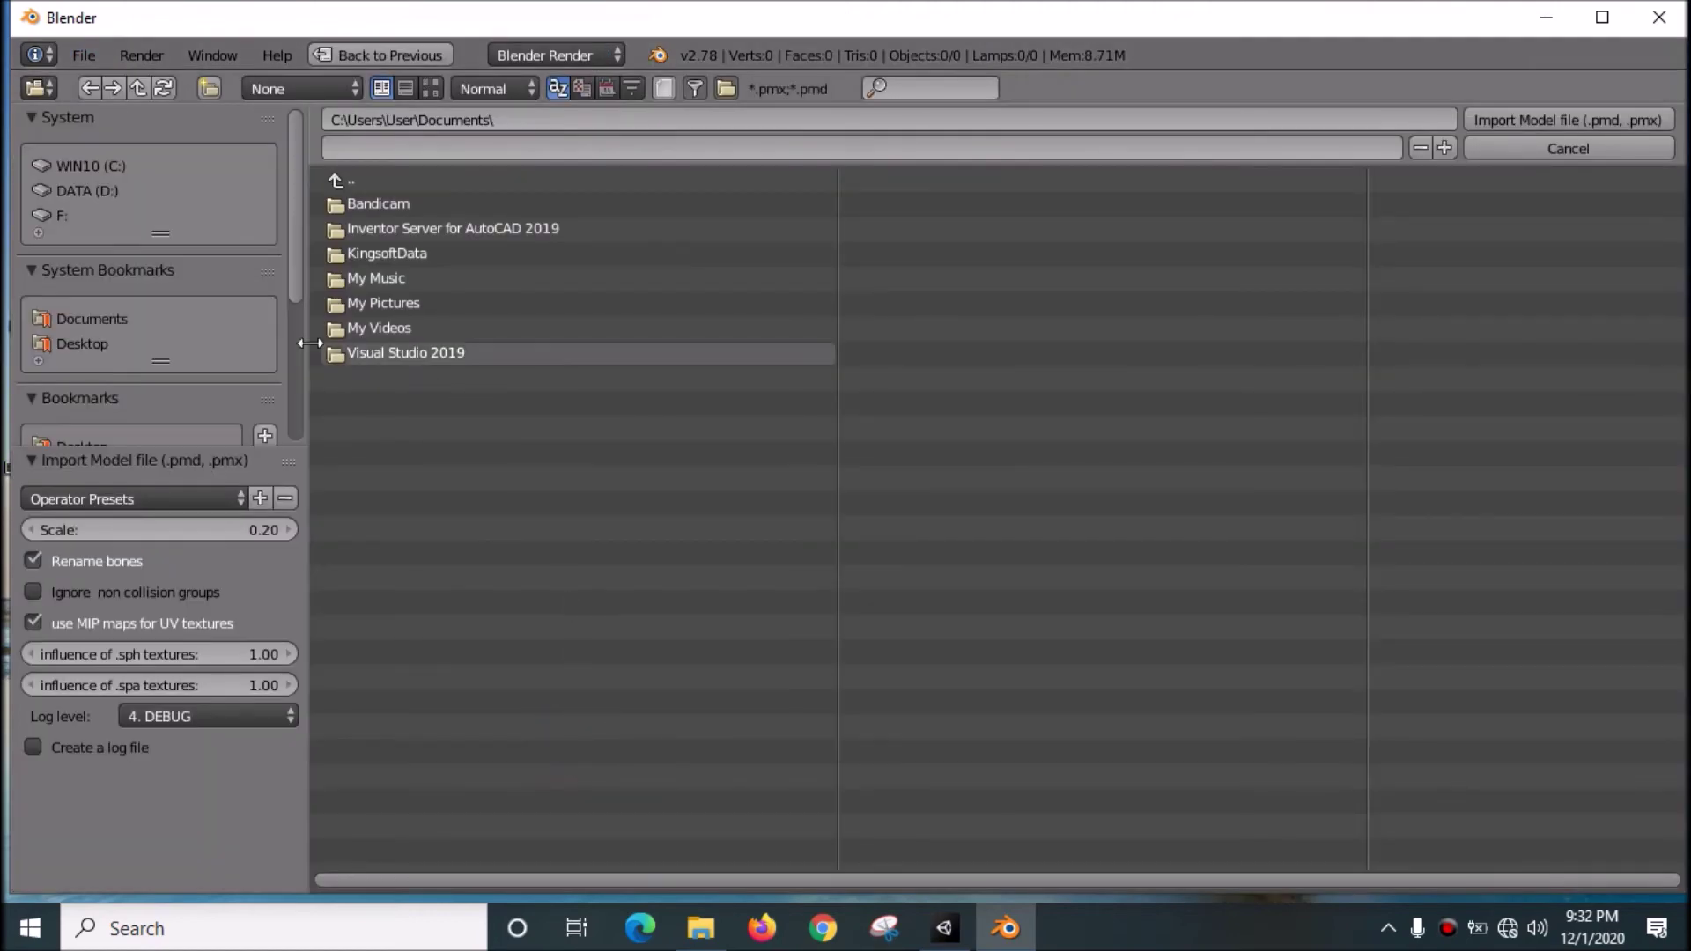
left_click(86, 344)
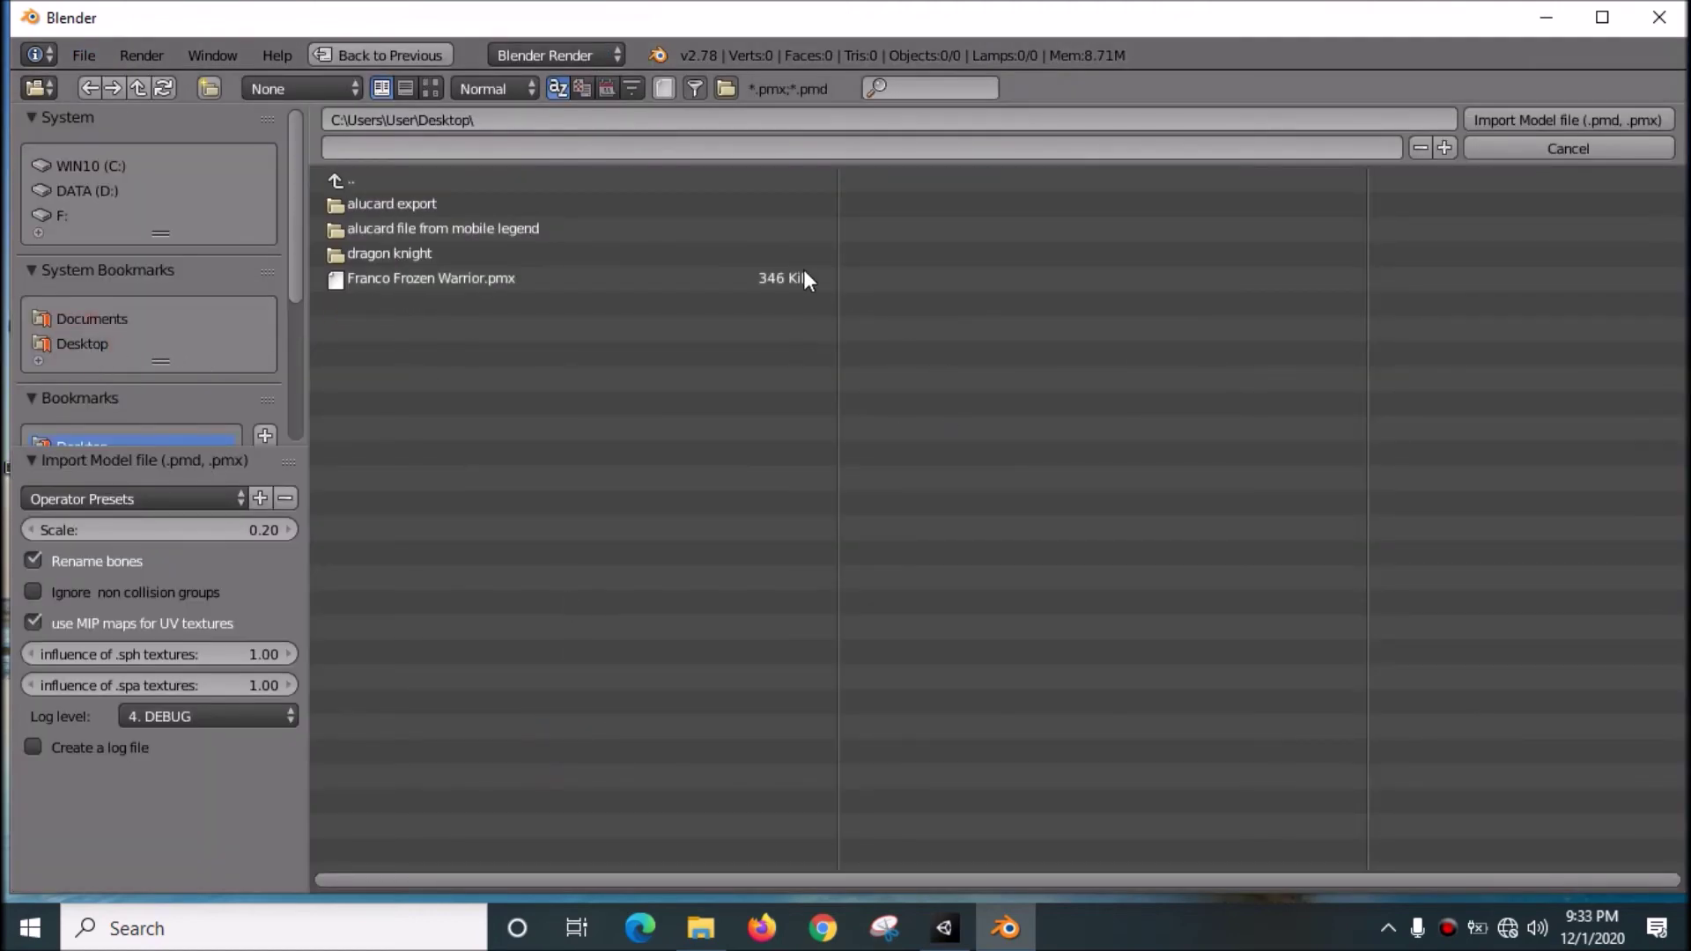
left_click(651, 279)
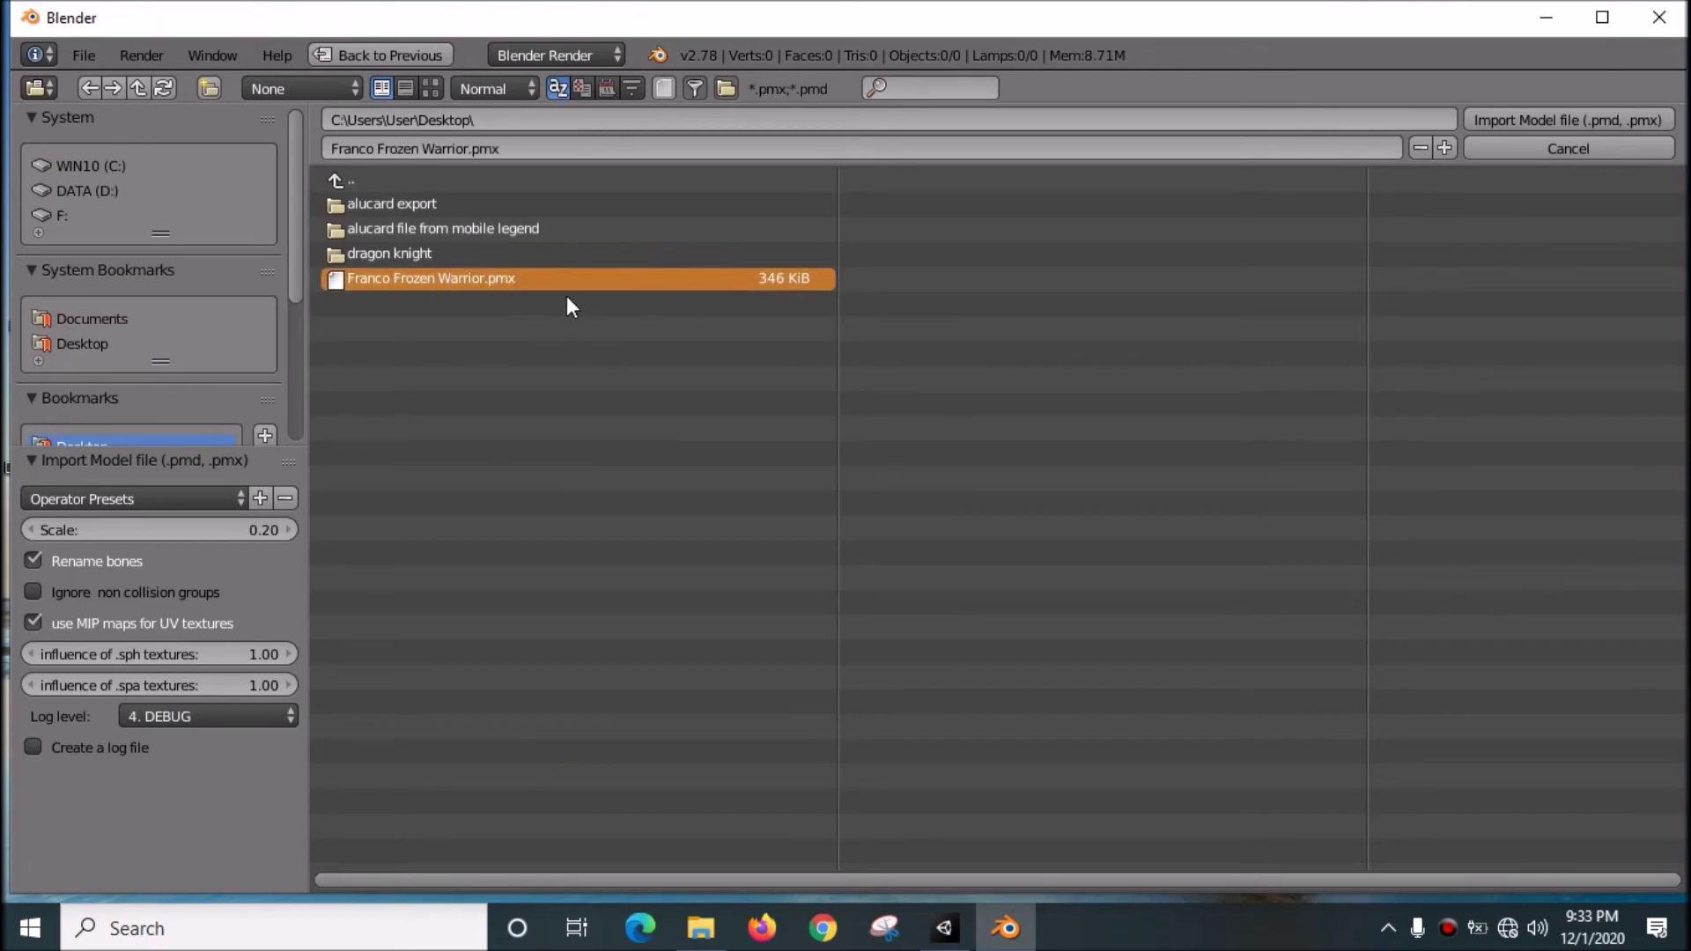
left_click(1569, 120)
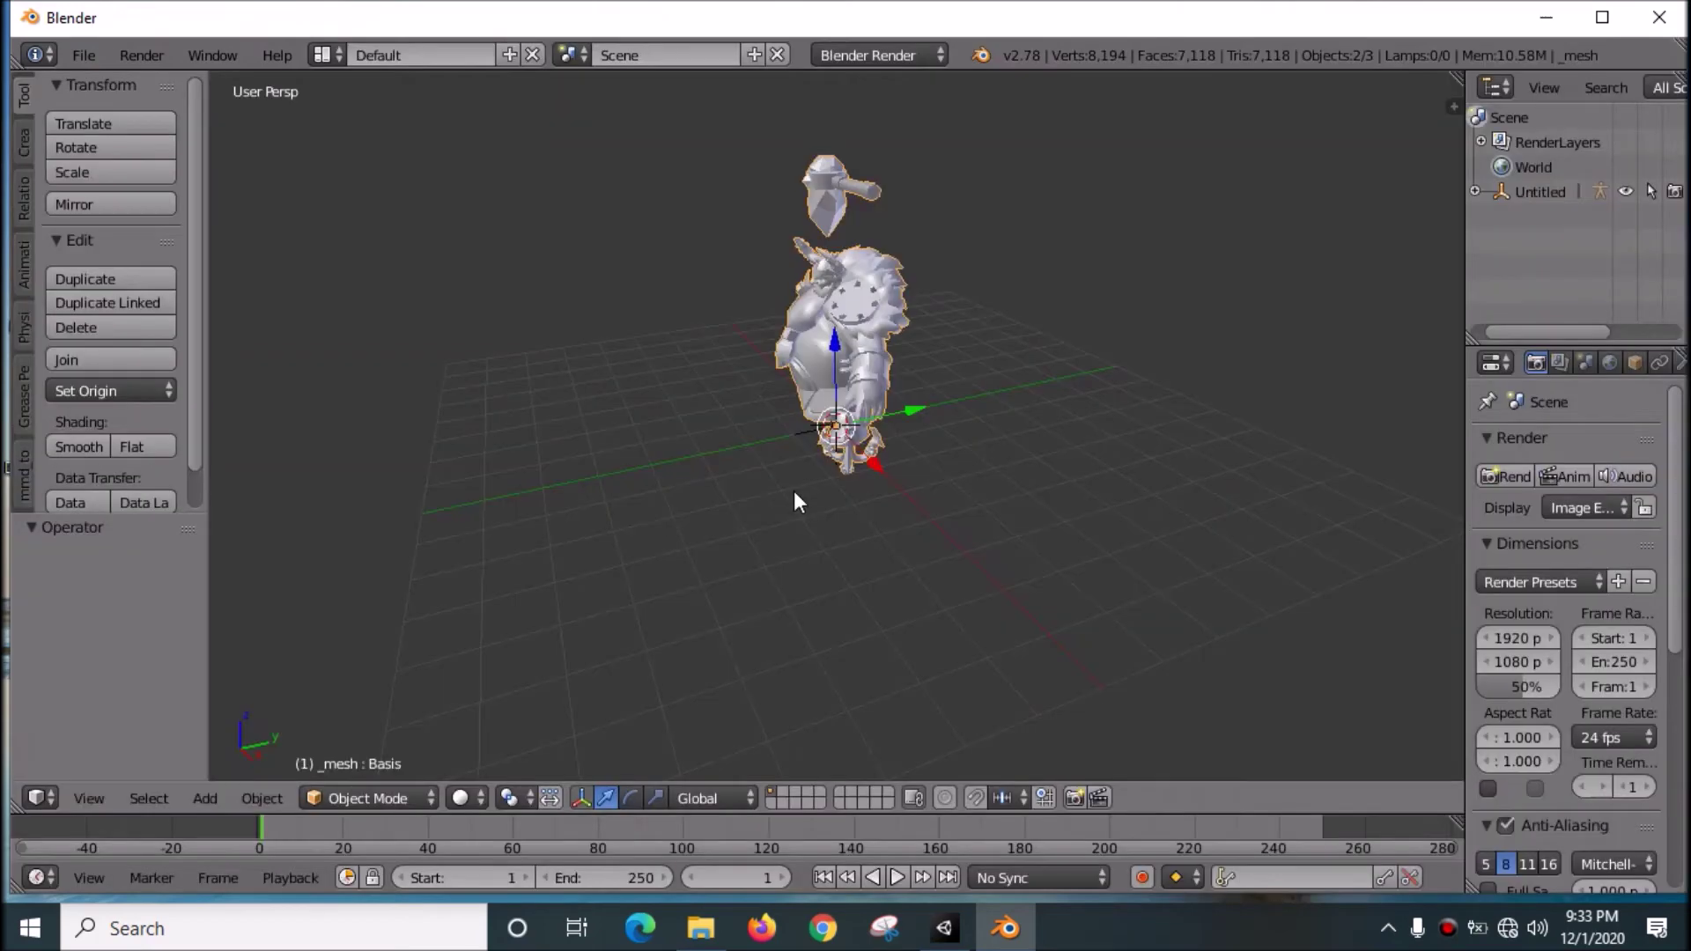
- Orbit and zoom the view to see the model from the front, including its hammer
middle_click_drag(837, 488, 944, 473)
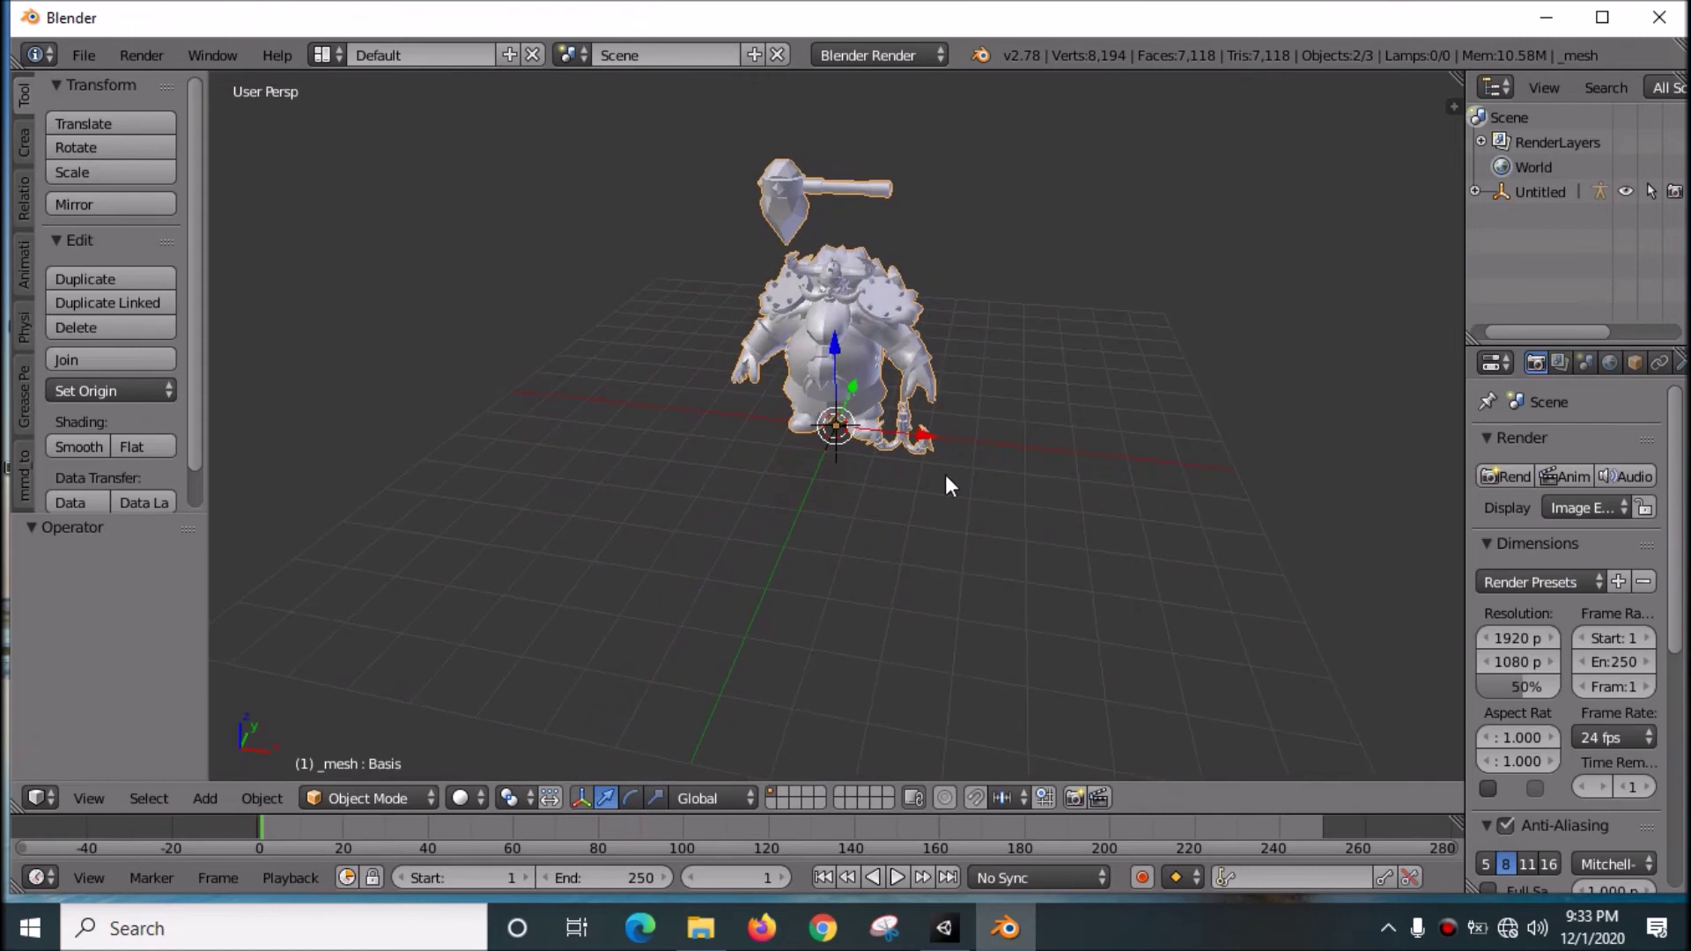
scroll(944, 474, "up", 3)
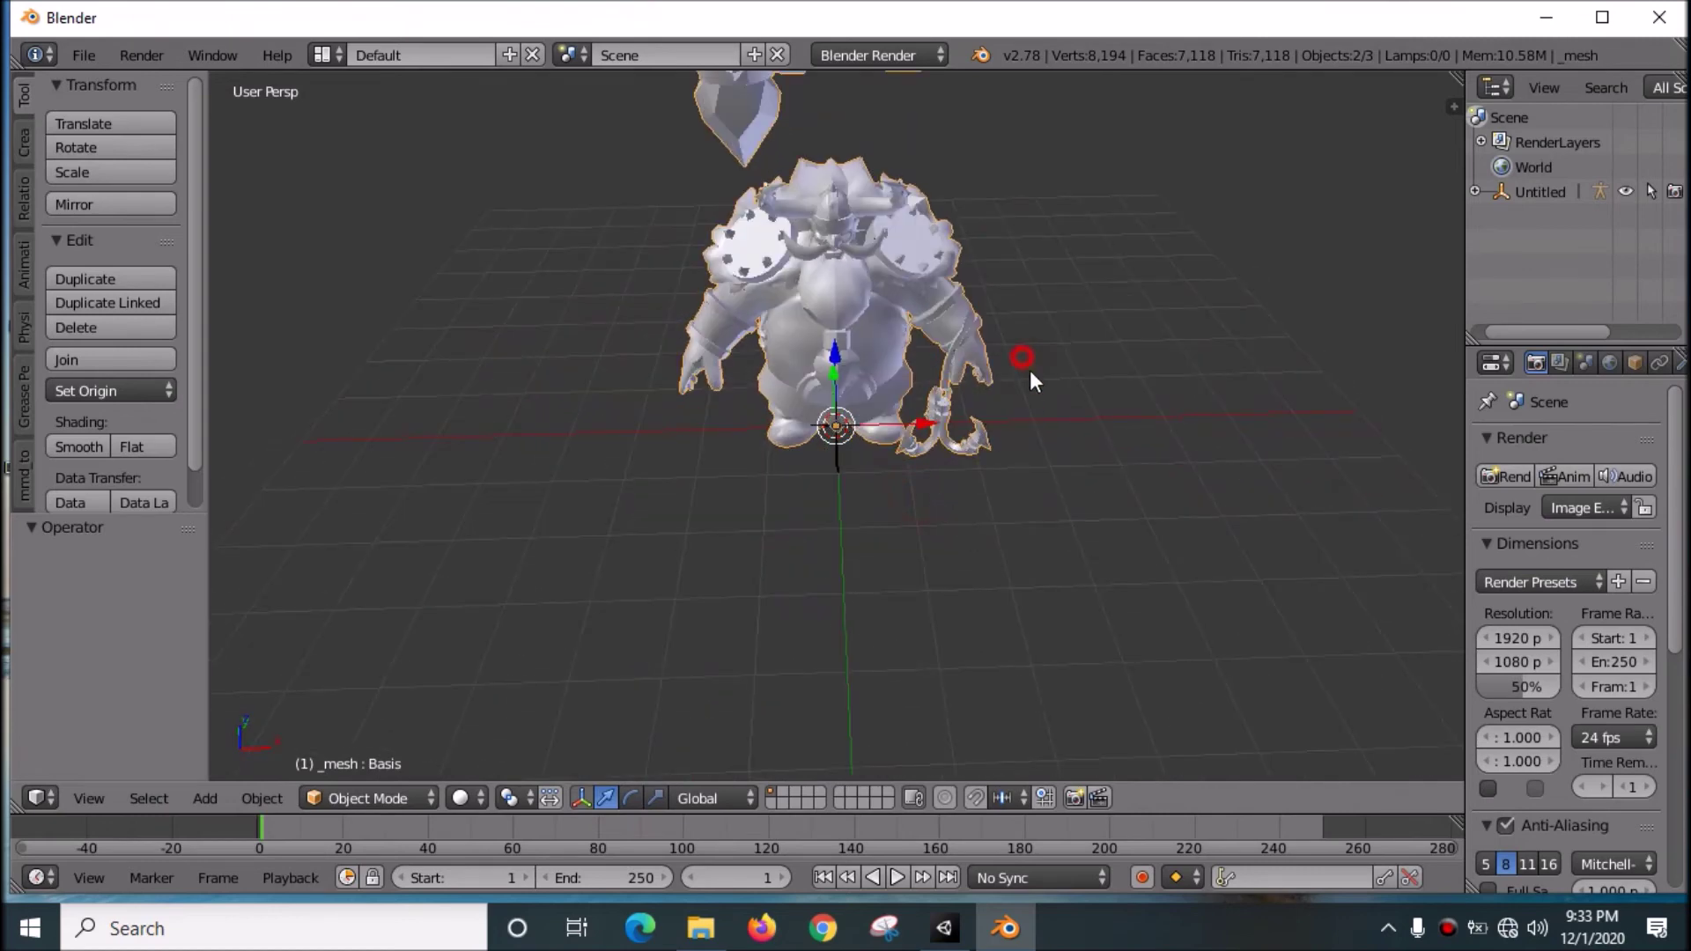
middle_click_drag(1030, 379, 1075, 484)
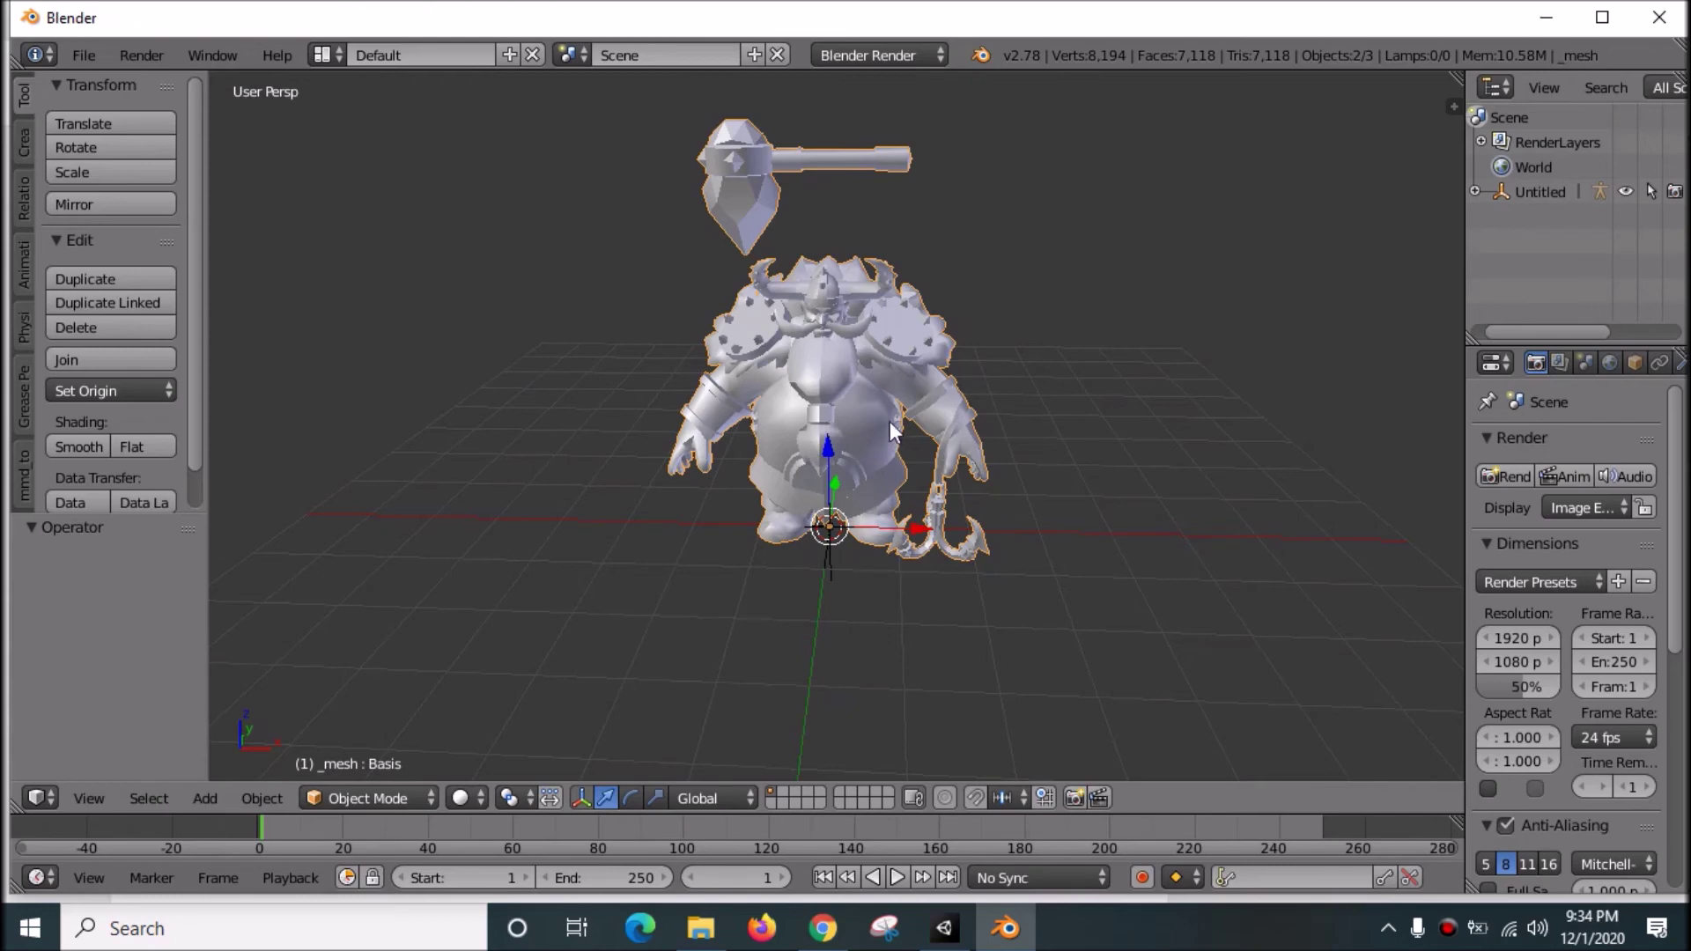
left_click(701, 927)
left_click(702, 927)
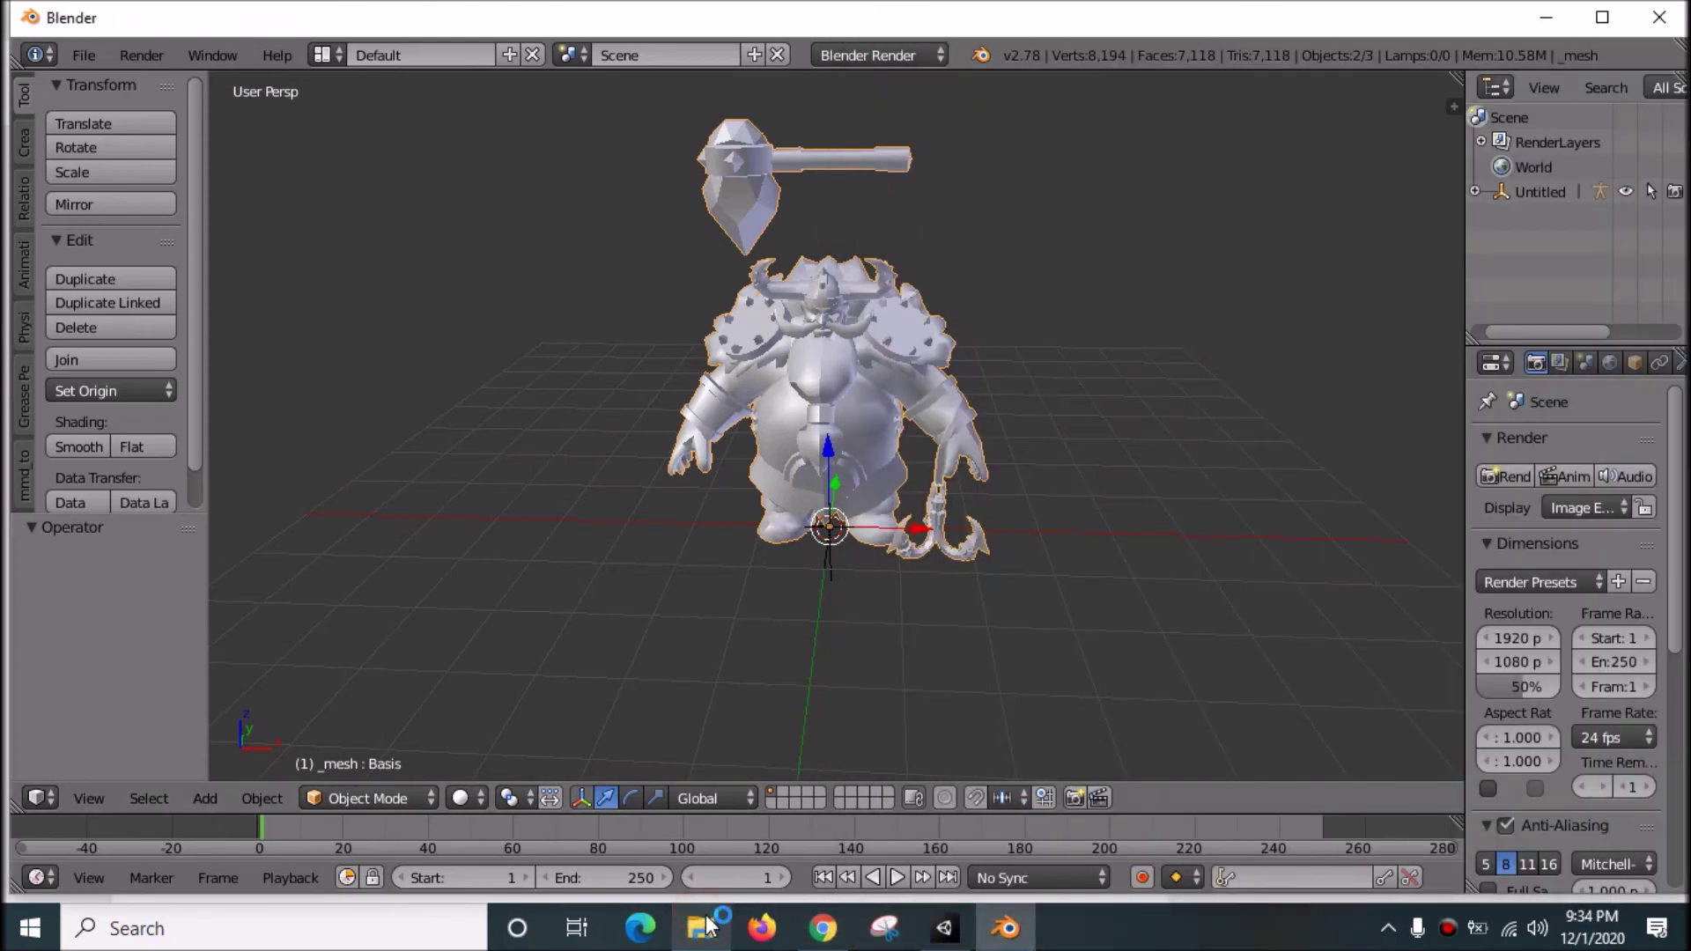
- Expand Untitled, _arm and _mesh in the widened Outliner to show the model's hierarchy
left_click(1476, 192)
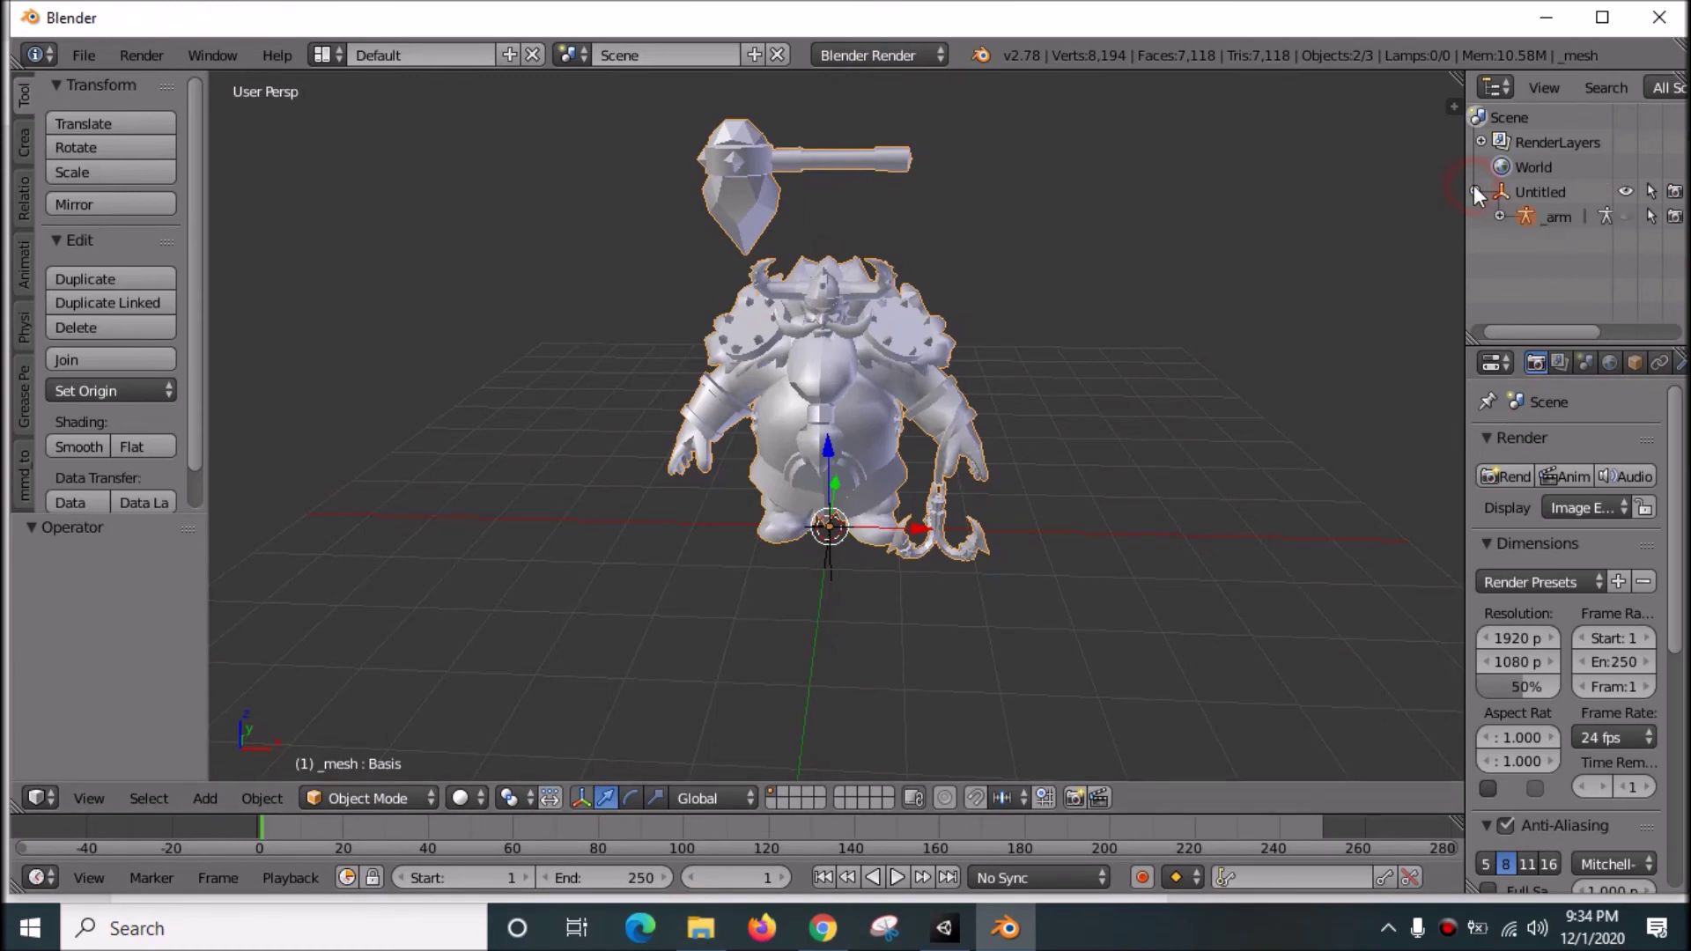
left_click(1500, 216)
left_click(1547, 292)
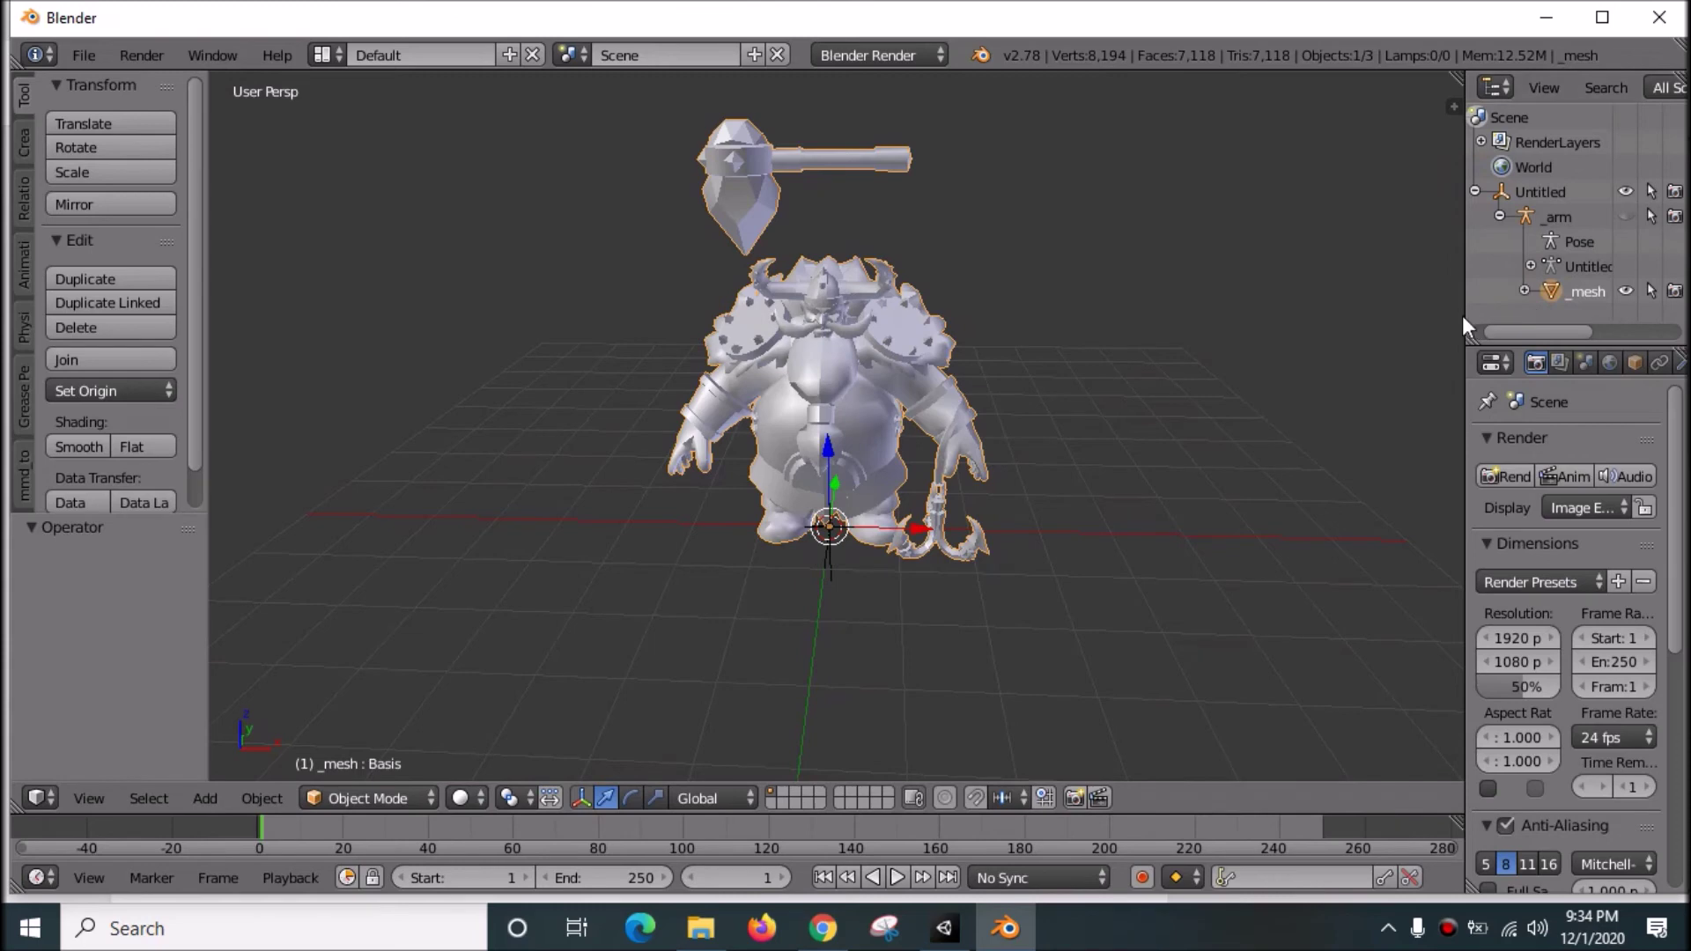
left_click_drag(1463, 315, 1164, 297)
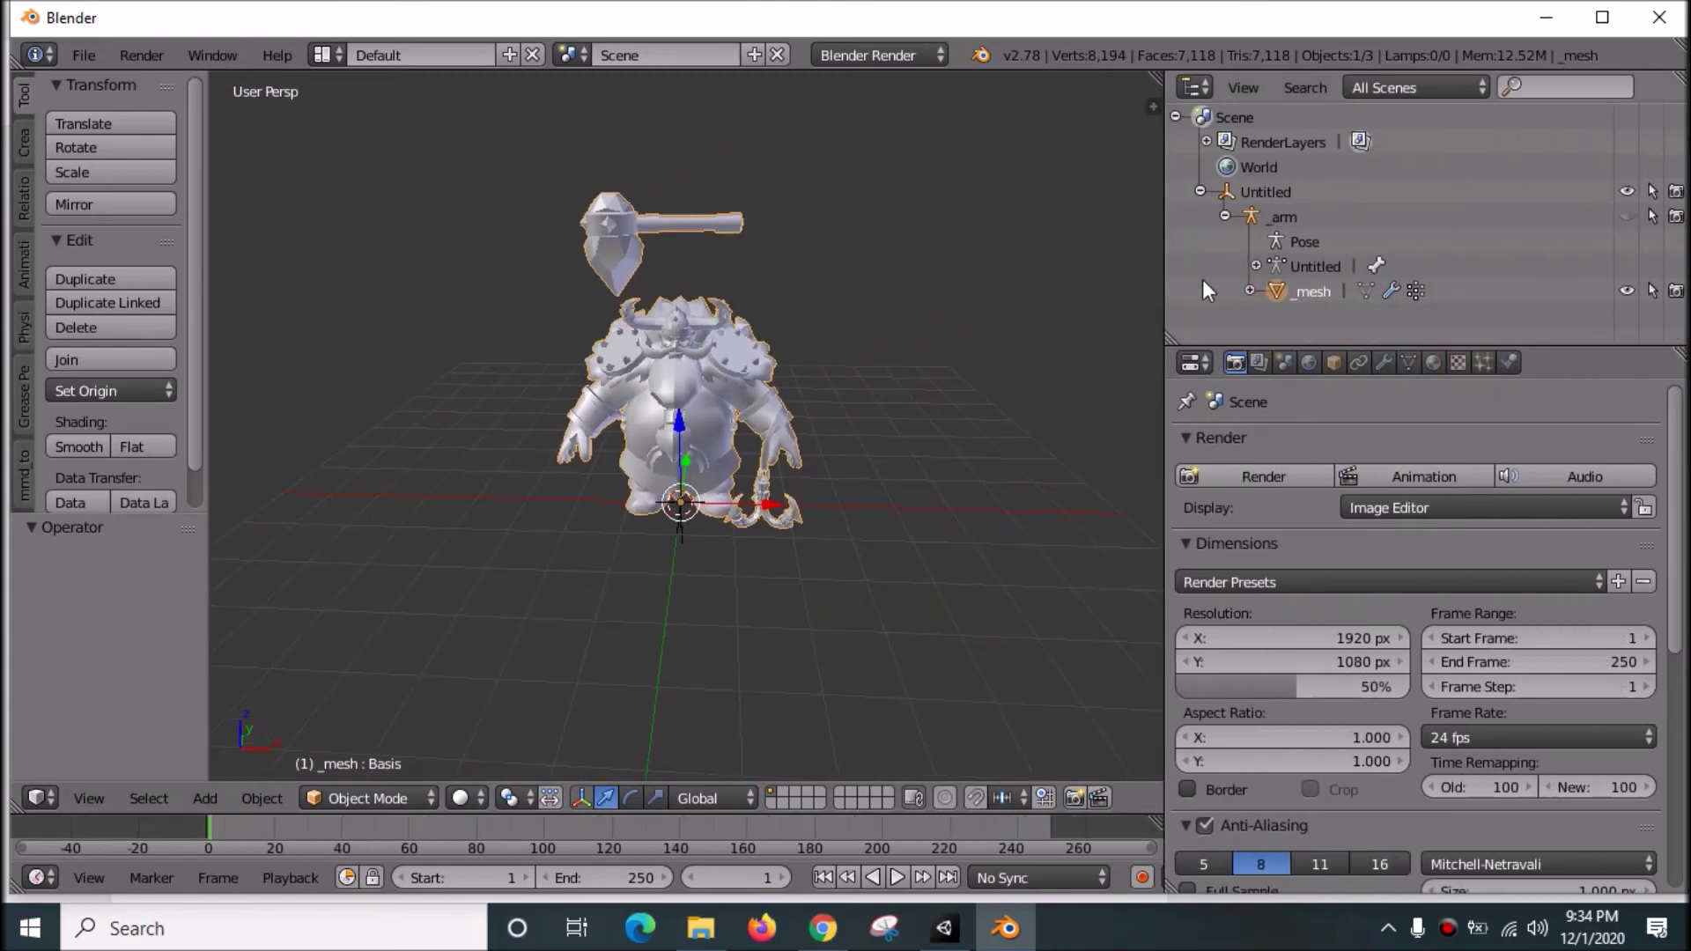
left_click(1249, 292)
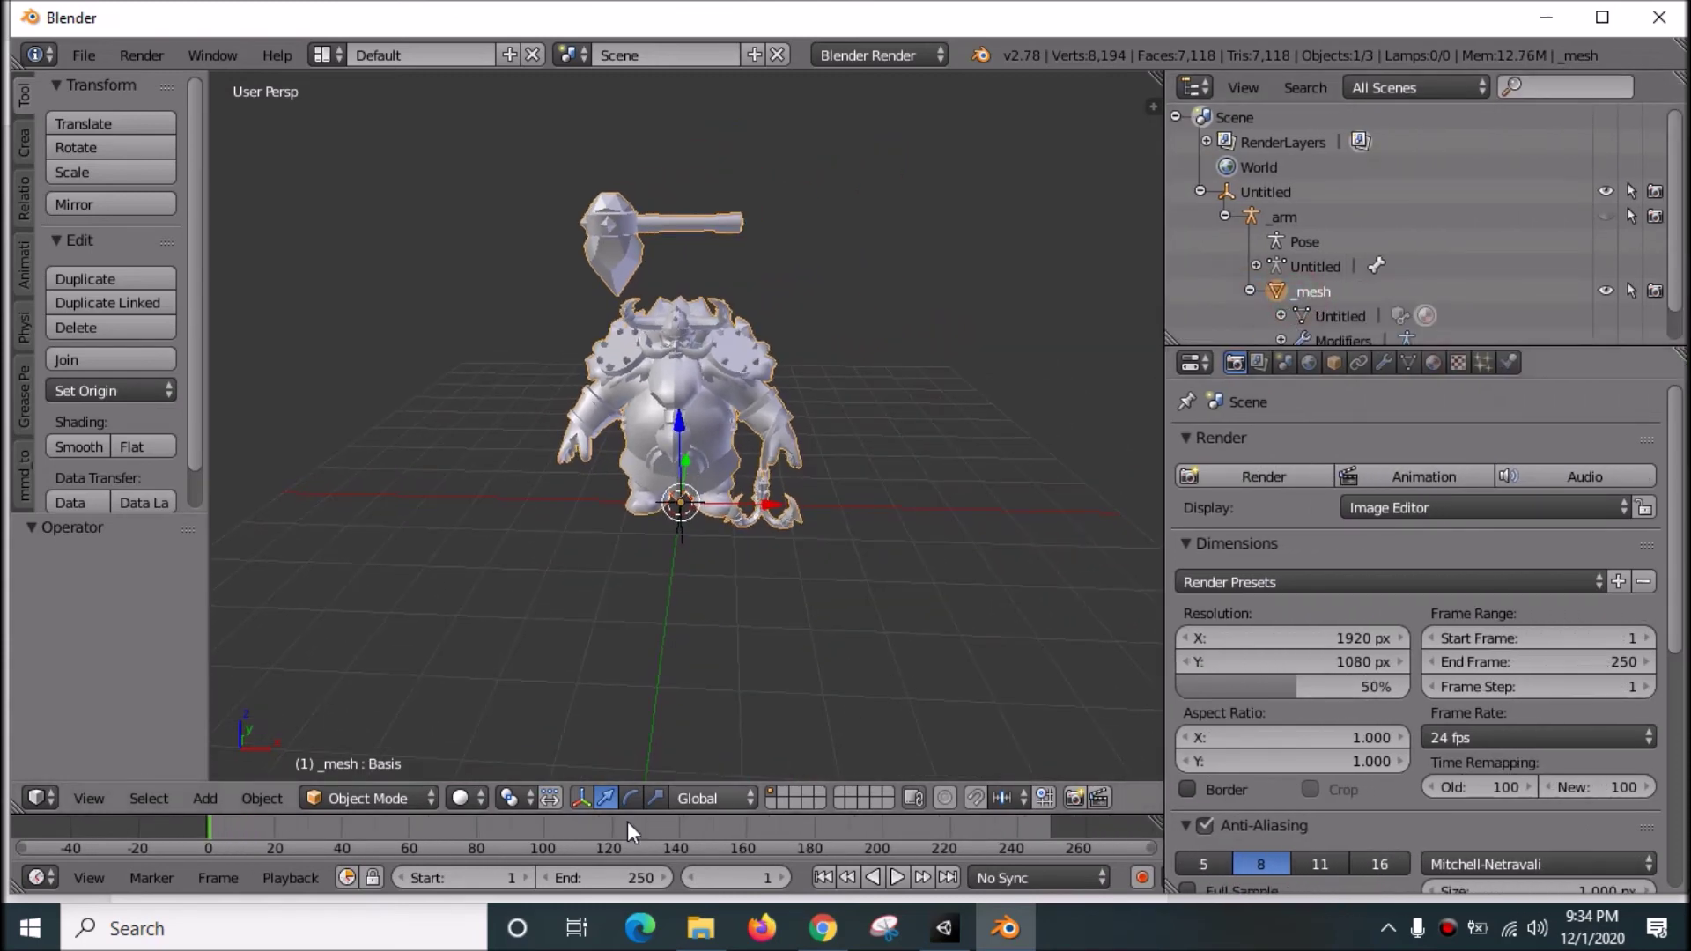
left_click(701, 927)
- Drop franco_d #0309 onto the model and orbit around the now-textured dwarf
left_click_drag(1124, 345, 763, 371)
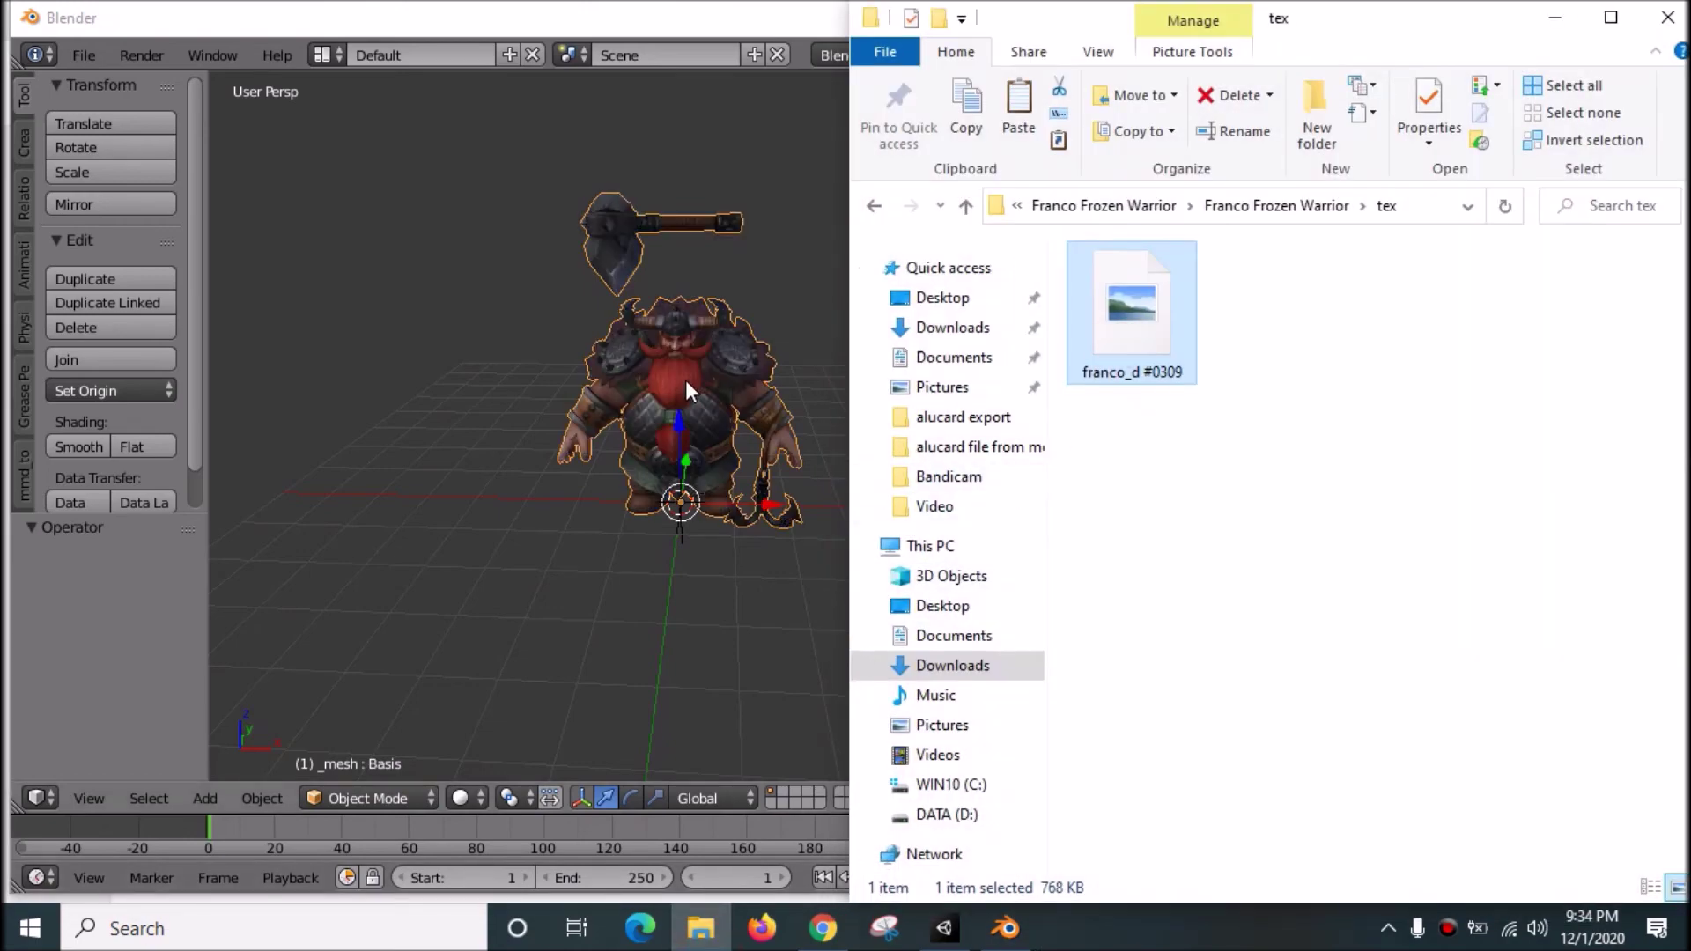
left_click(1542, 18)
scroll(696, 366, "up", 3)
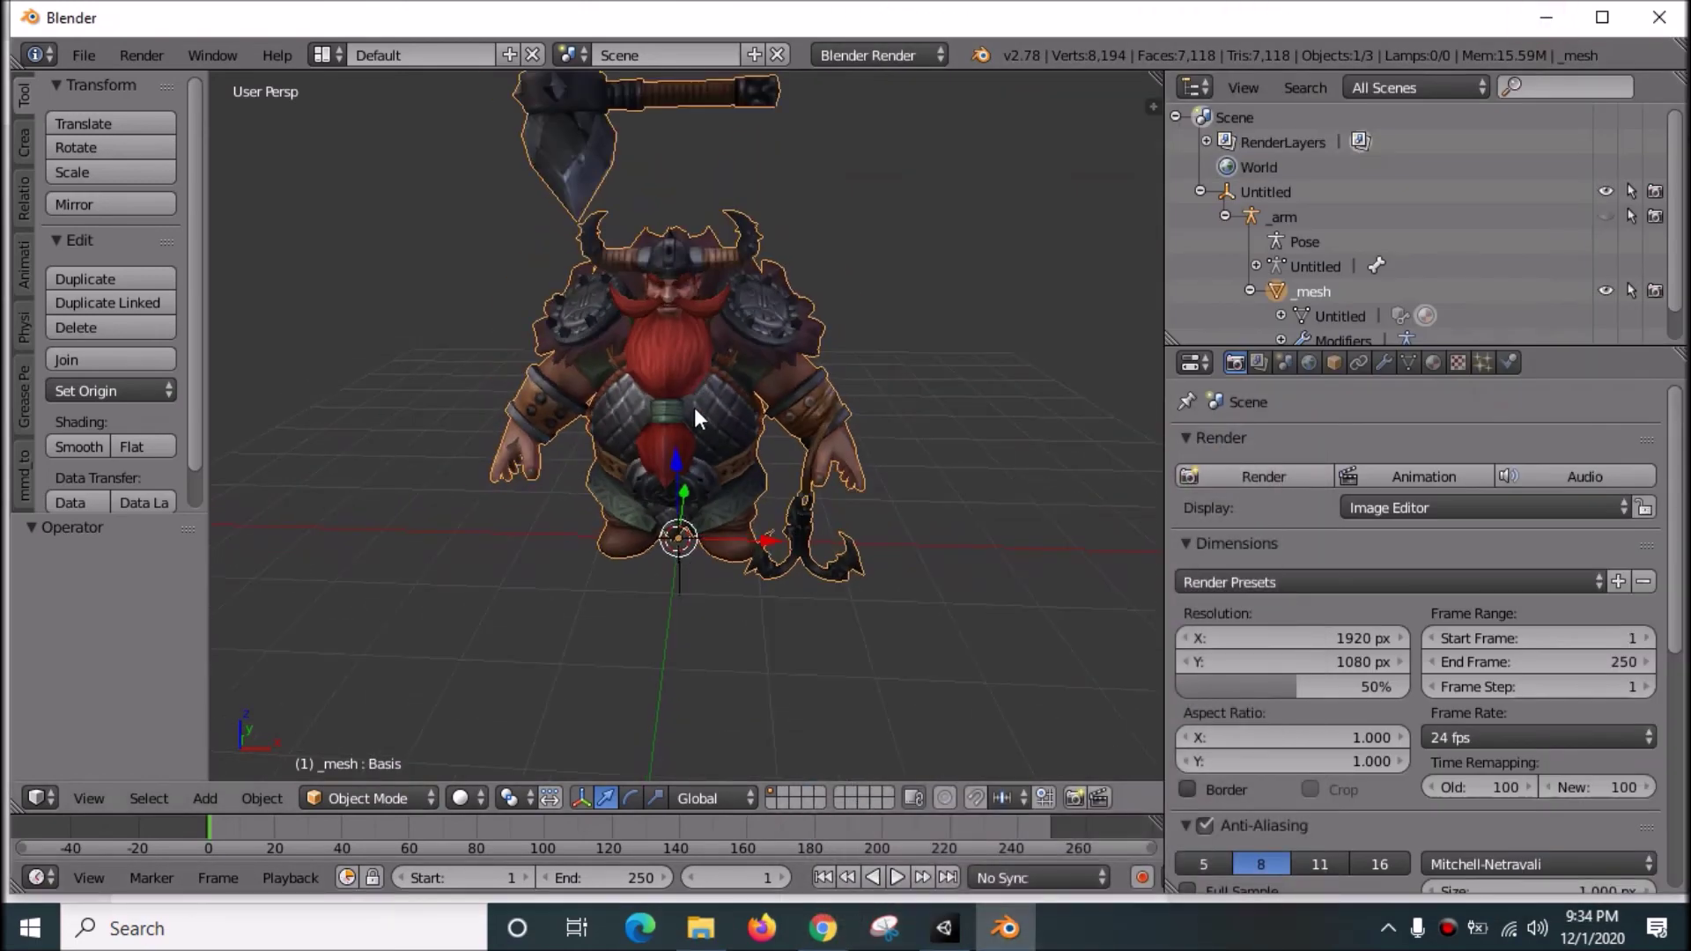
middle_click_drag(694, 407, 872, 414)
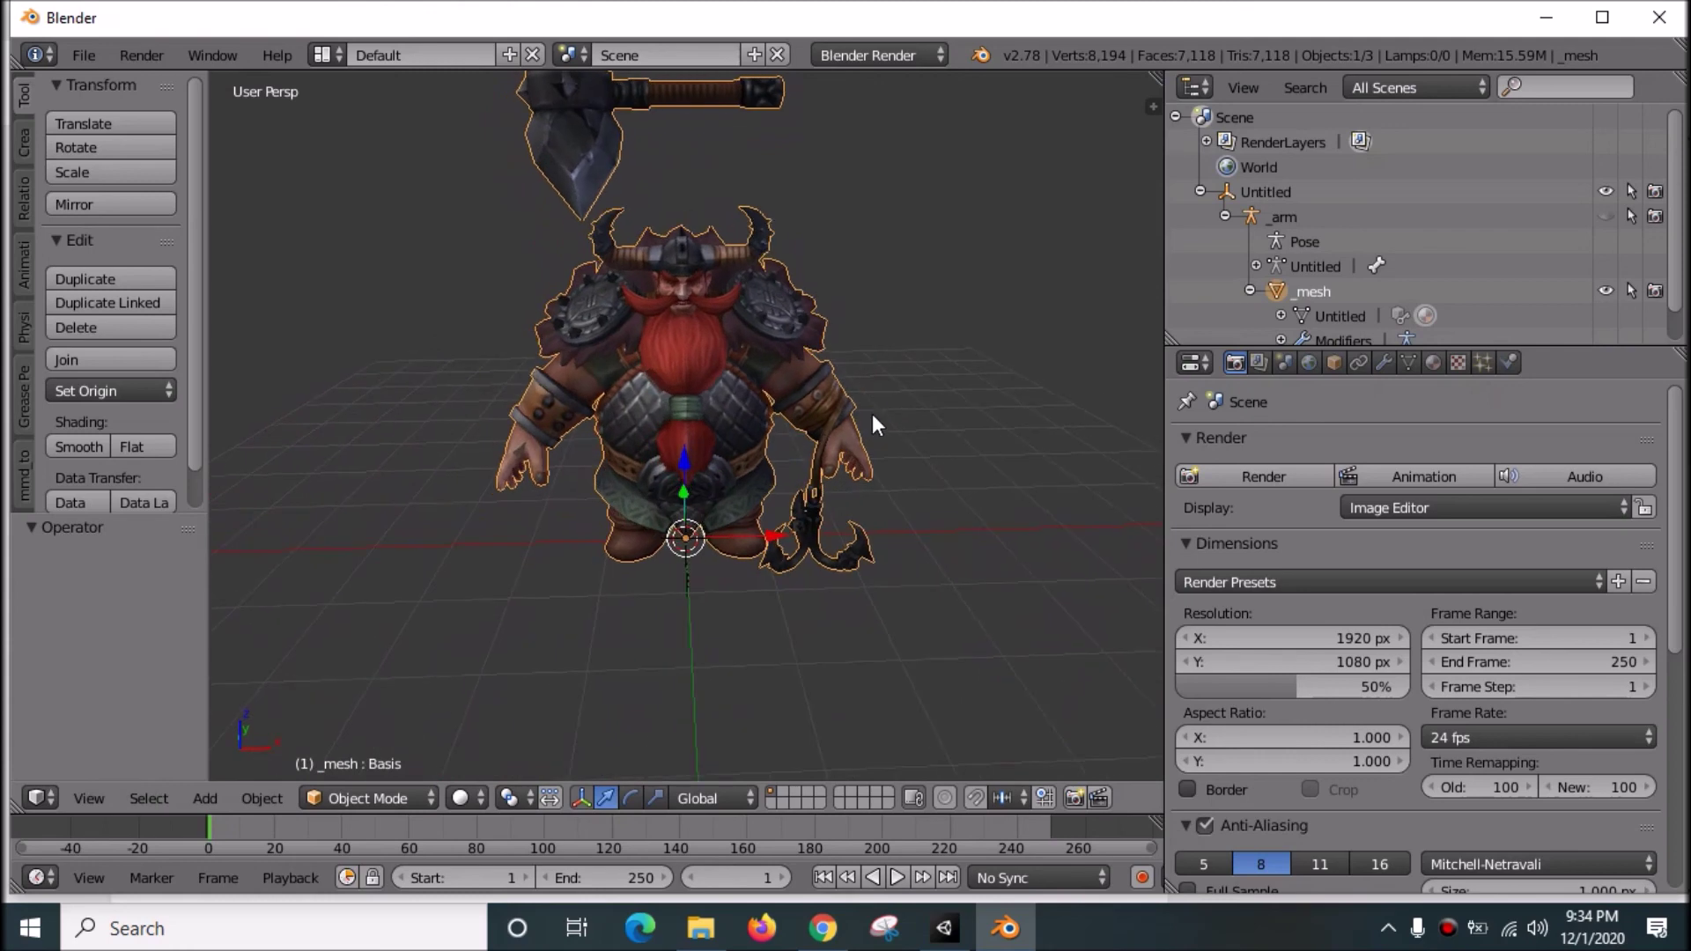
scroll(853, 560, "down", 1)
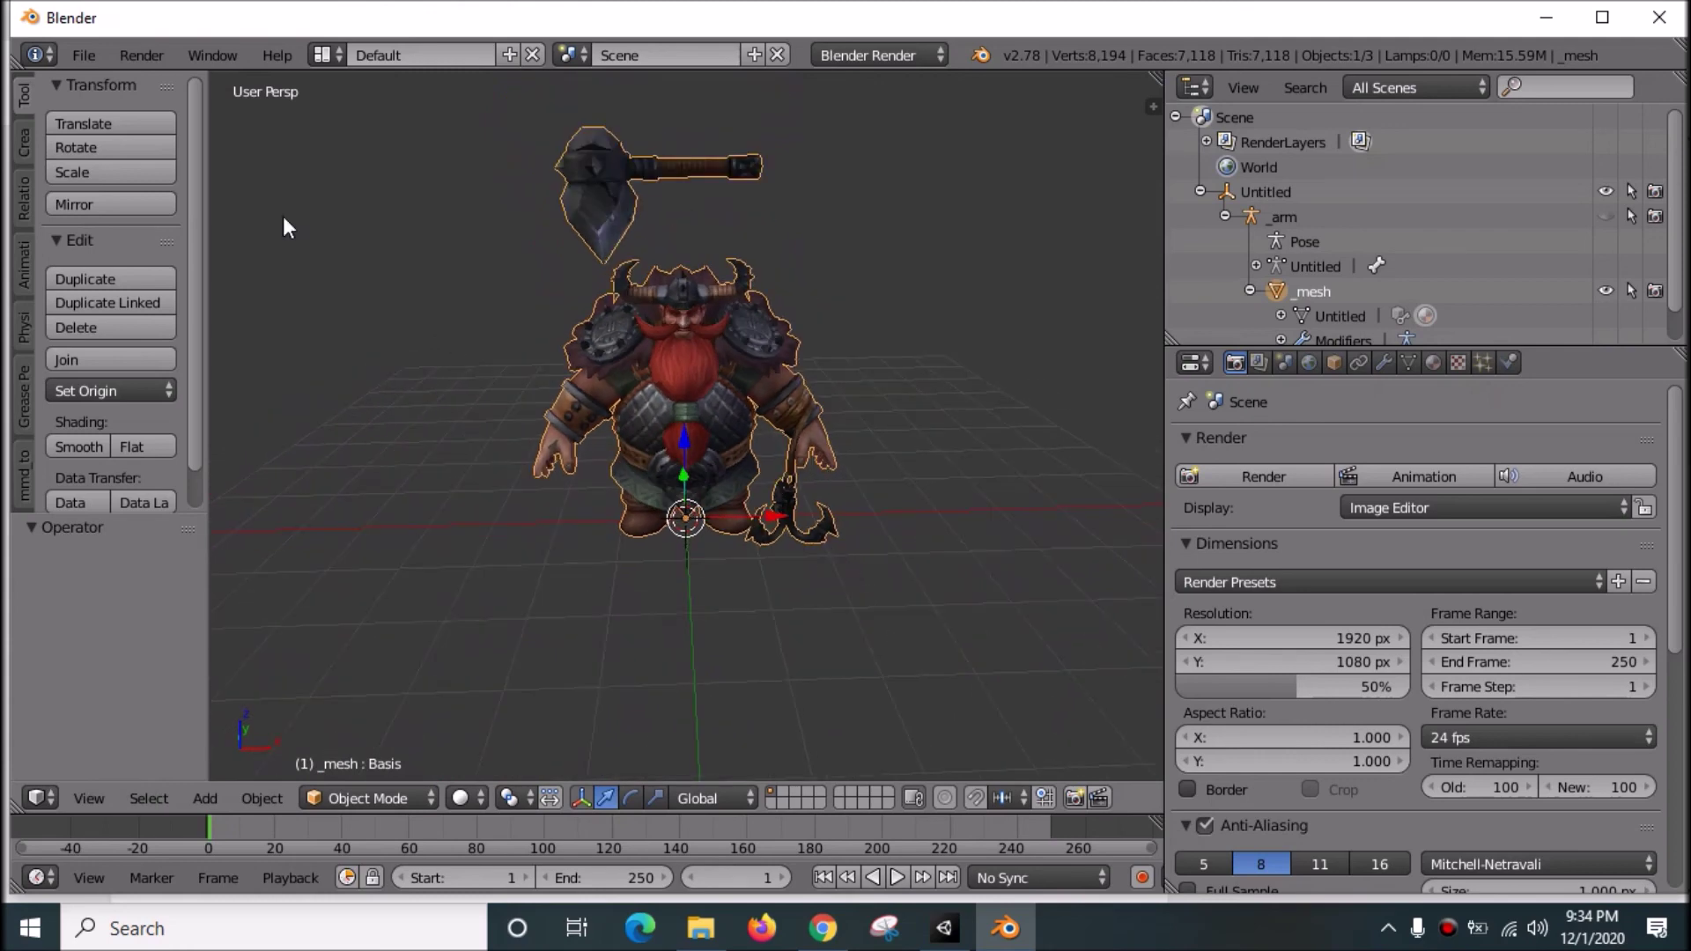
- Save the scene as an FBX named franco.fbx on the Desktop, then minimize Blender and the browser
left_click(83, 55)
left_click(185, 529)
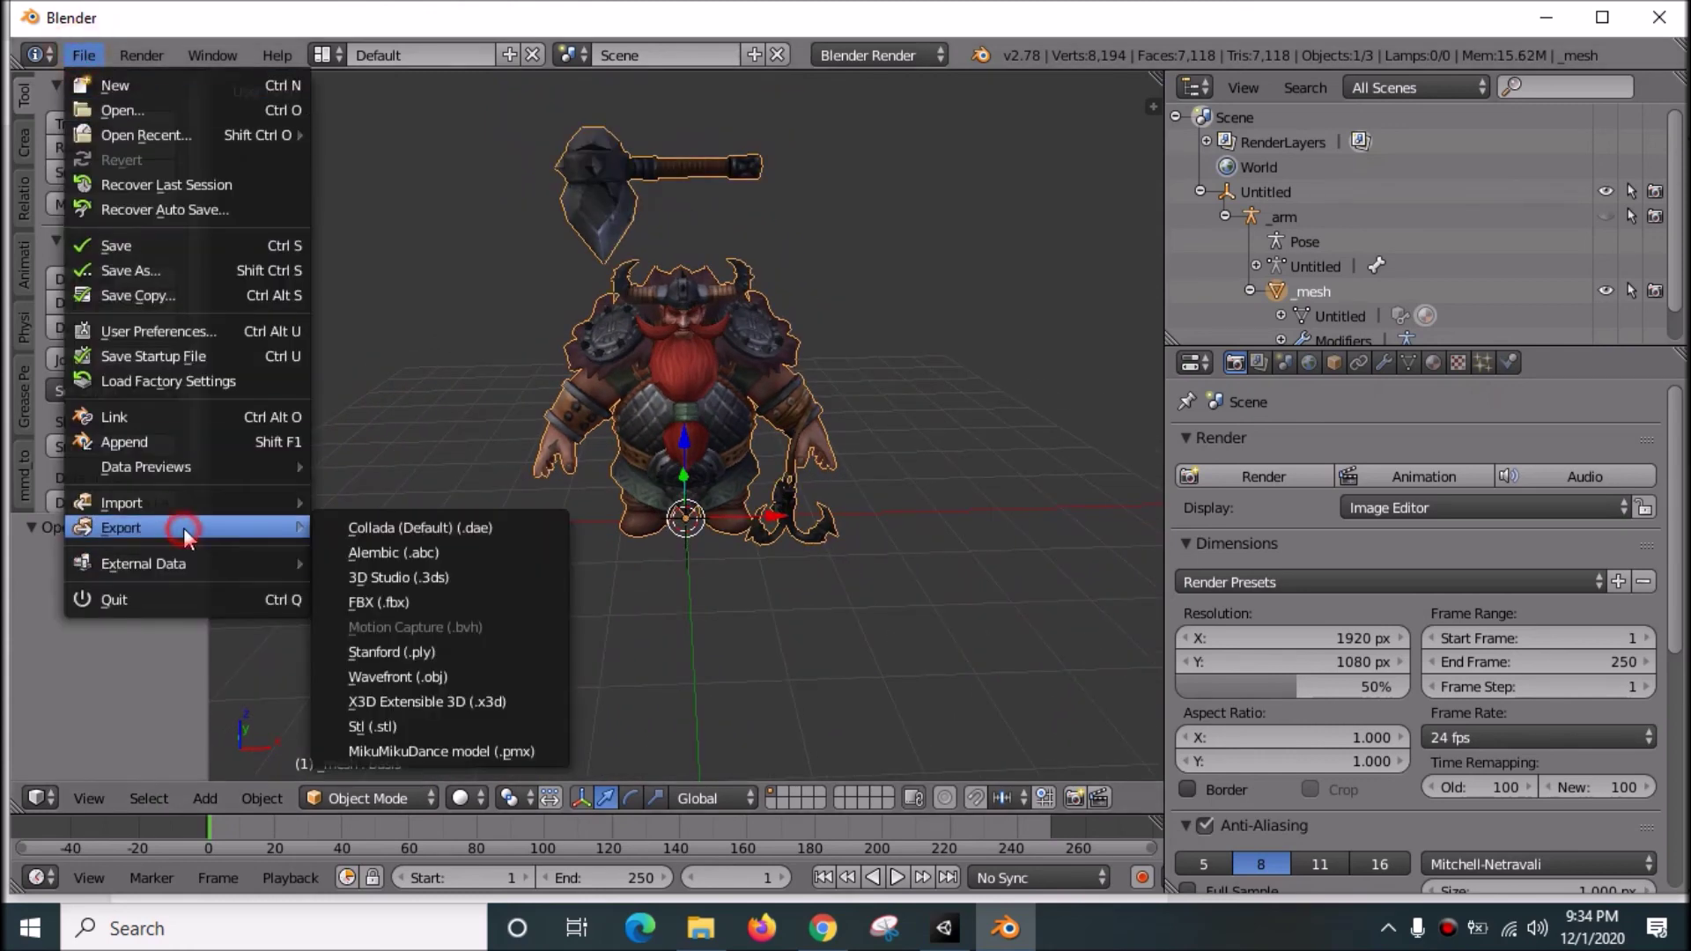
left_click(357, 602)
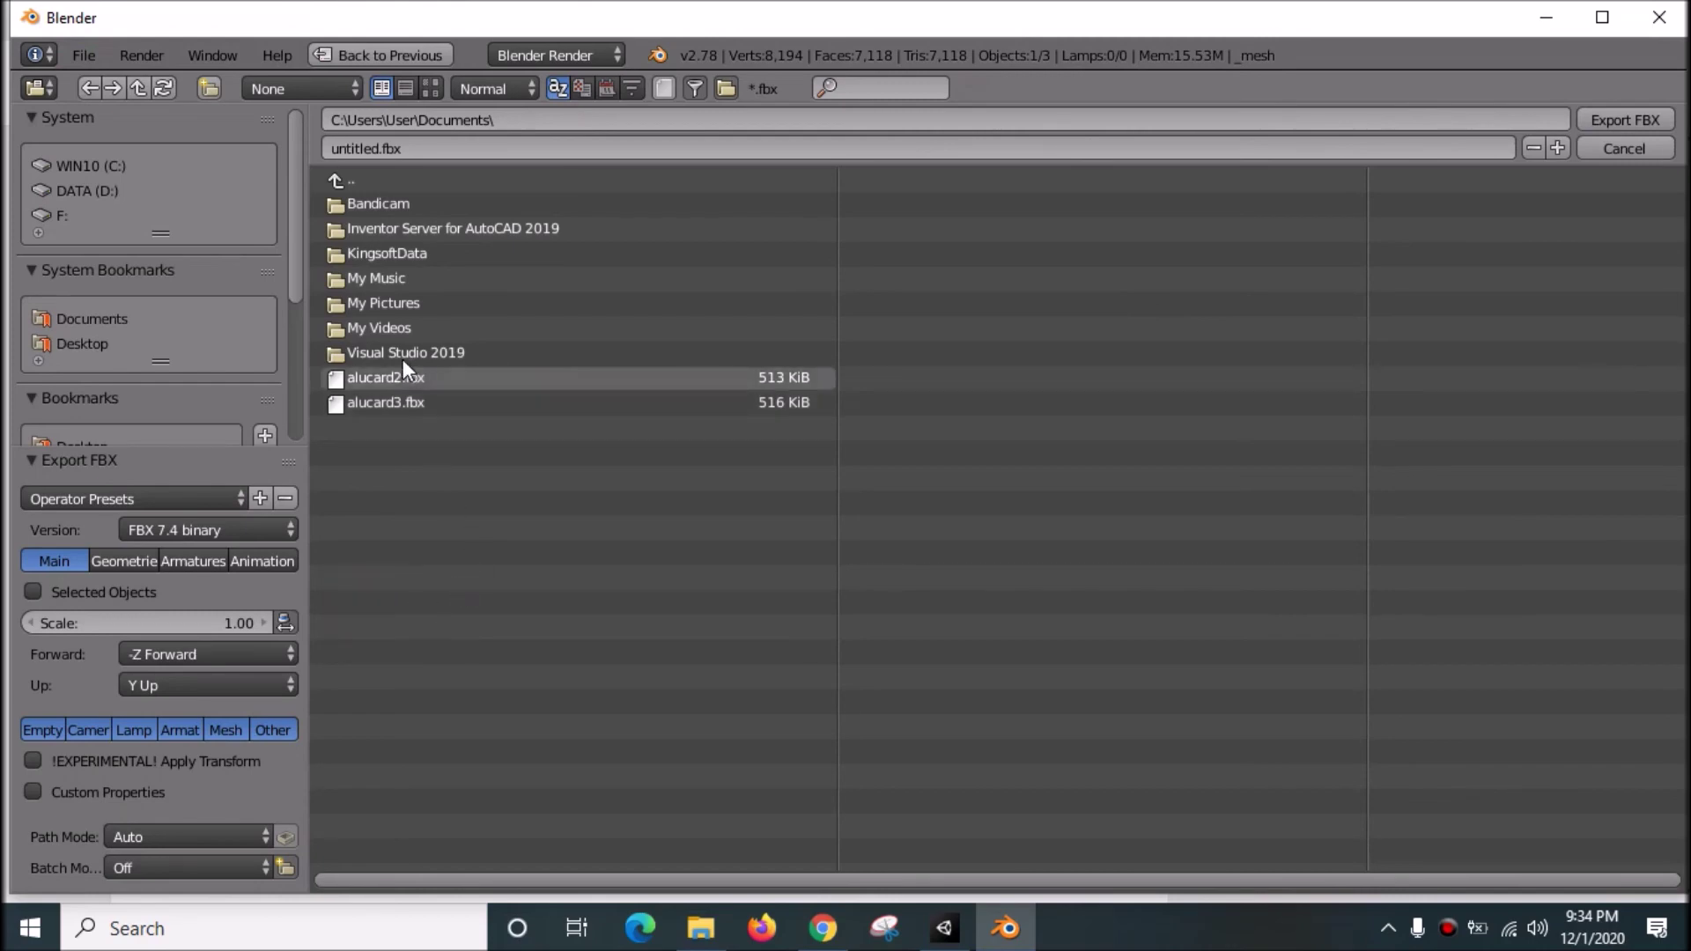
left_click(116, 343)
left_click(447, 378)
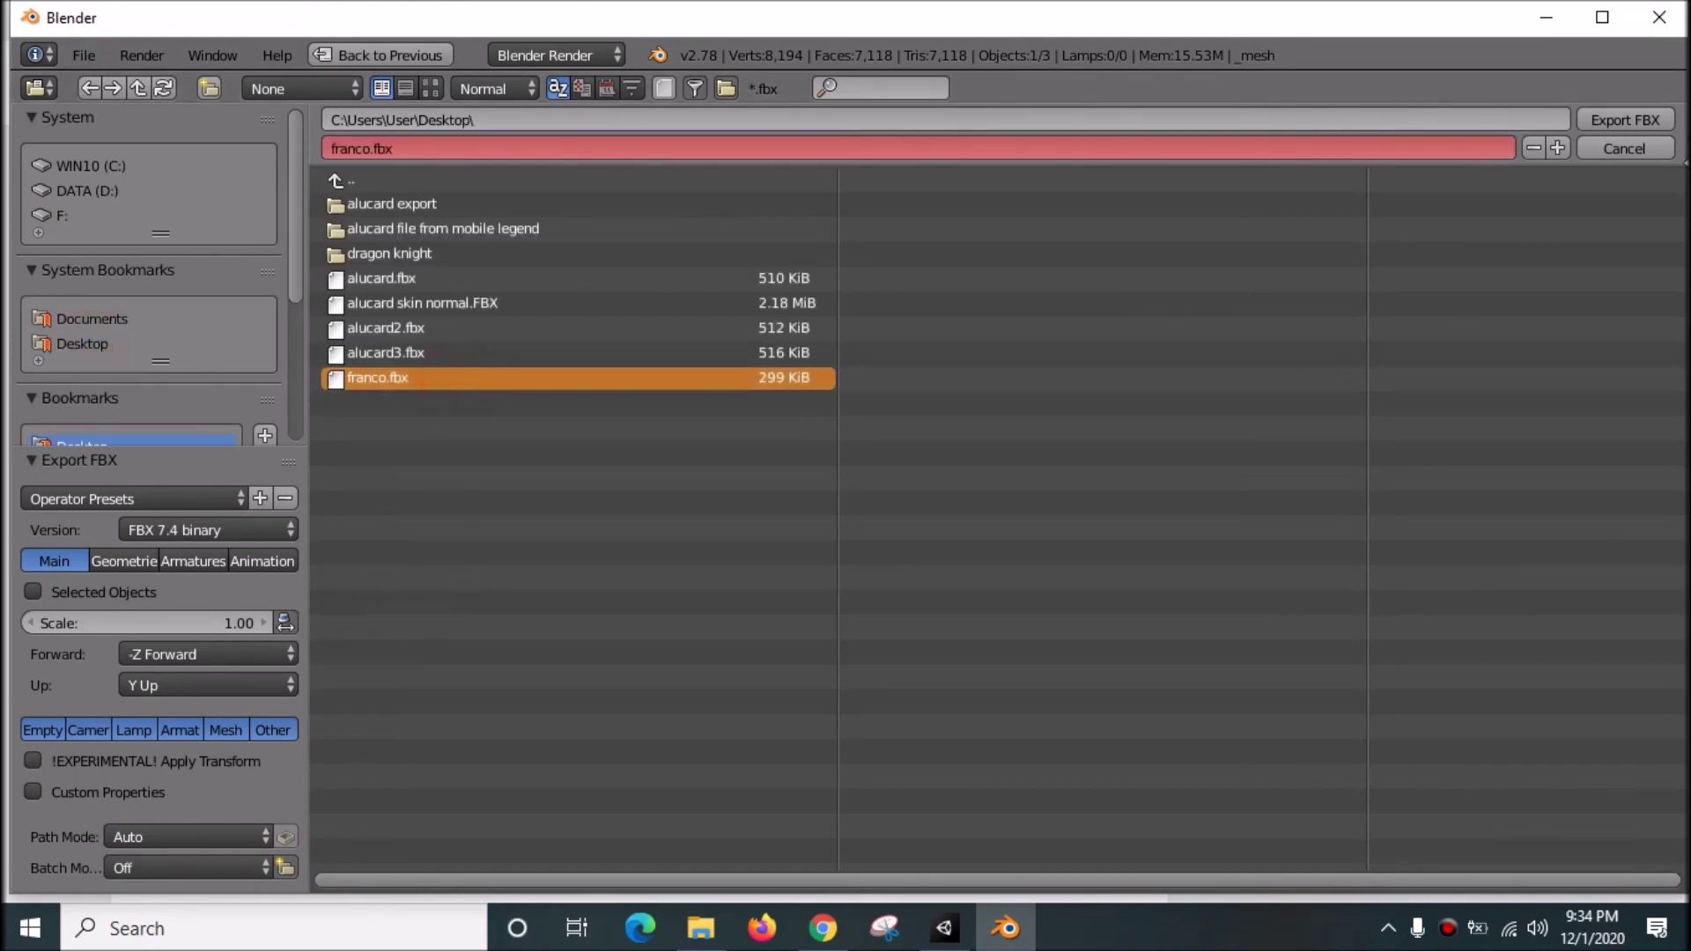
left_click(1640, 121)
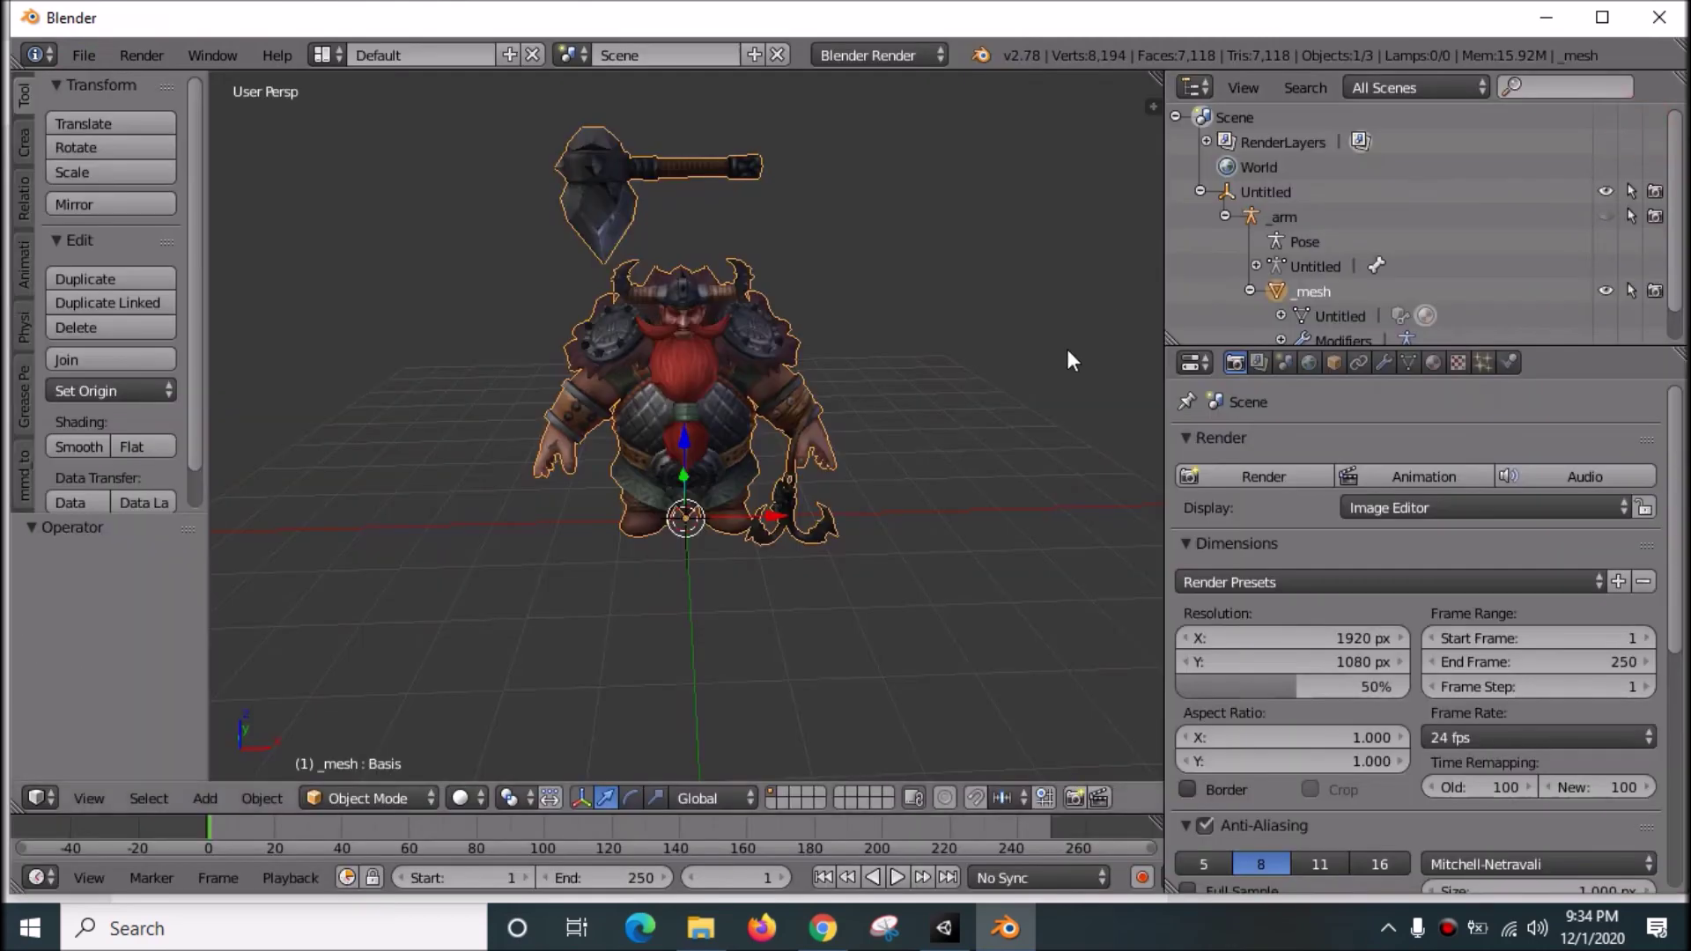
left_click(1548, 18)
left_click(1571, 27)
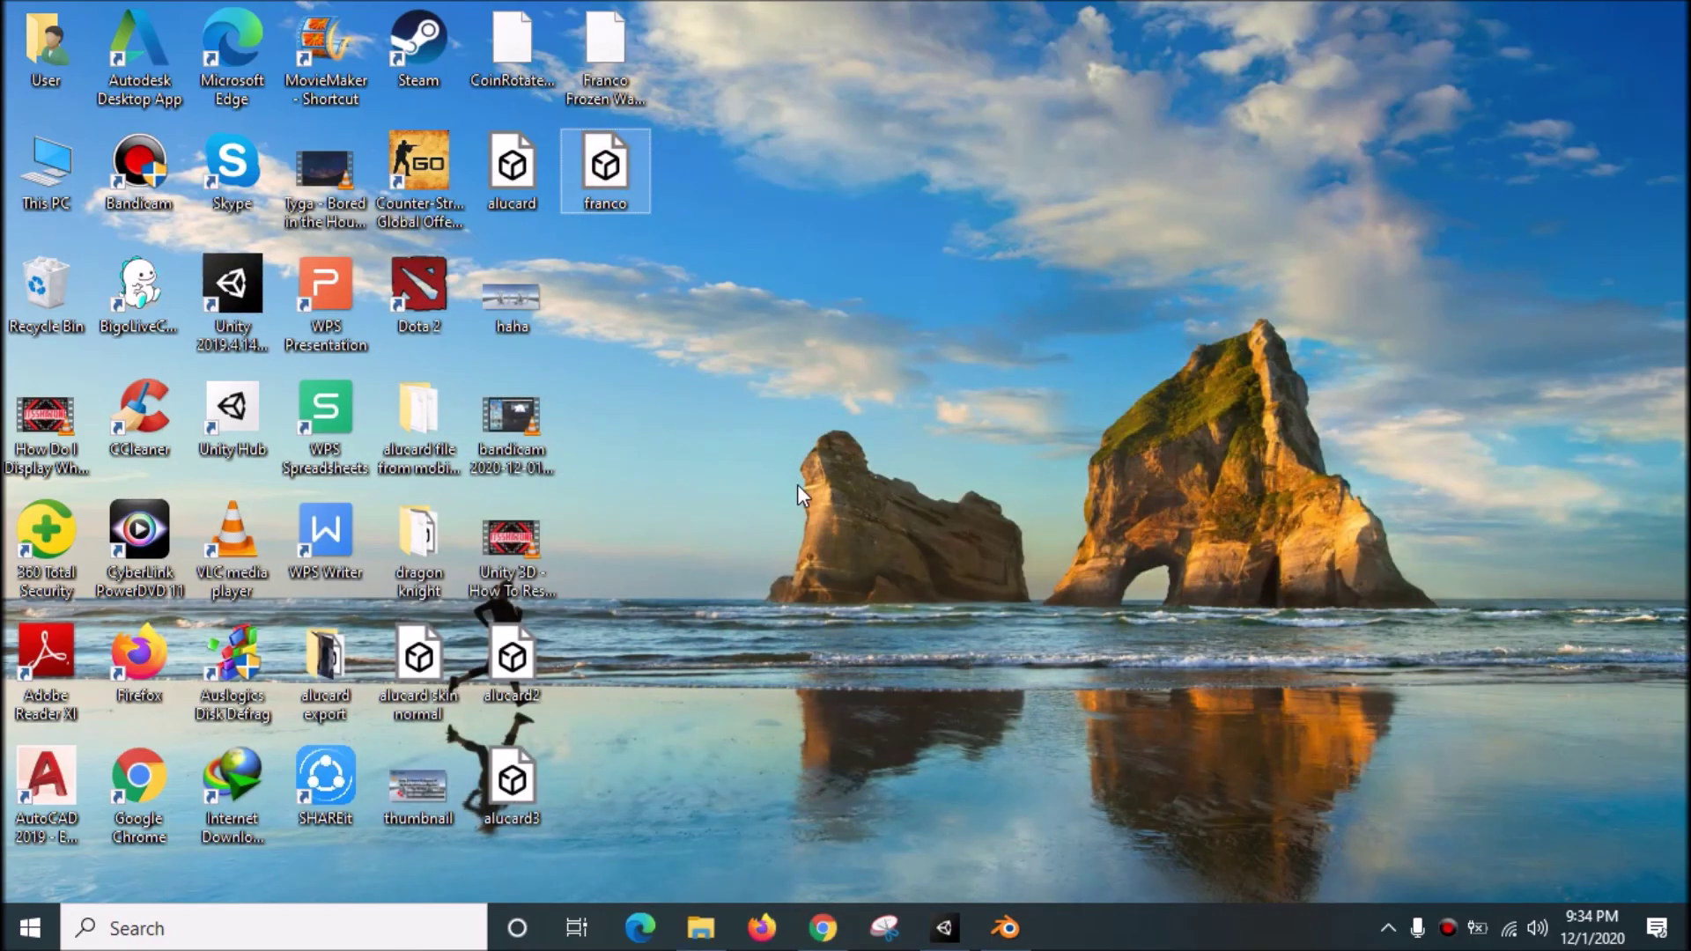
left_click(1048, 826)
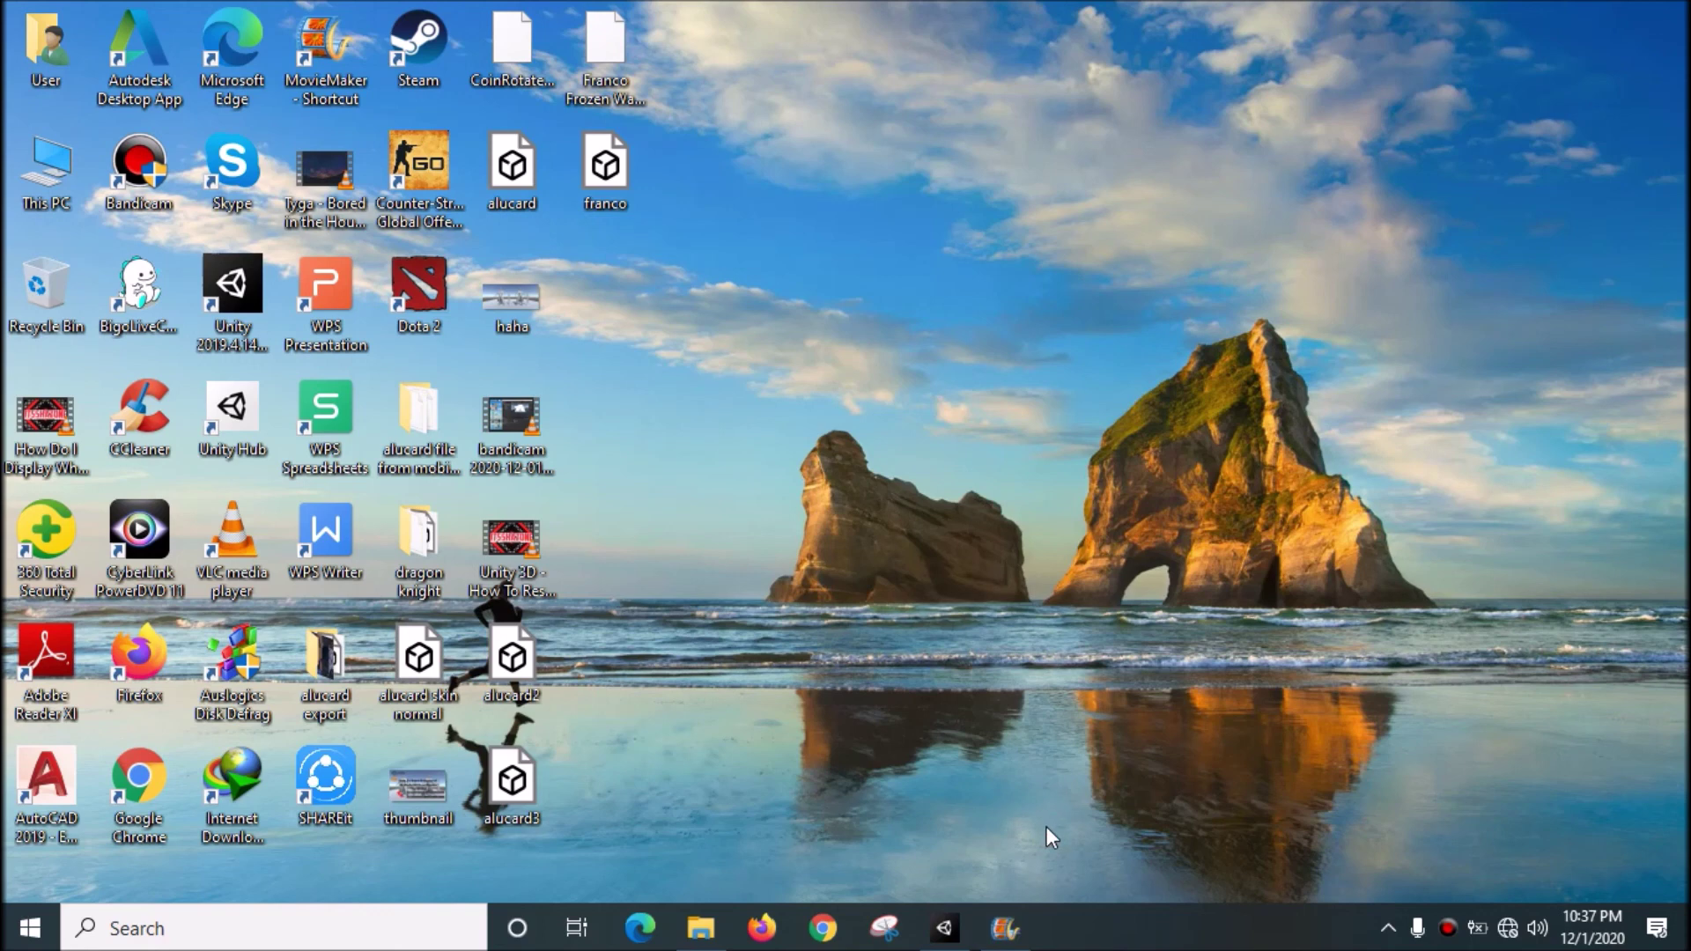